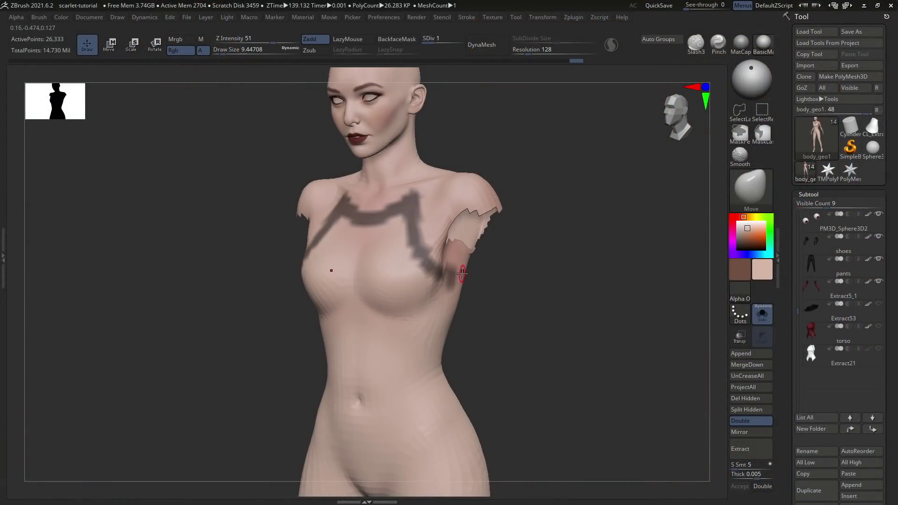
Extend the mask outline on the body mesh below the armpit and around onto the back.
mouse_move(456, 270)
right_mouse_down()
mouse_move(431, 272)
mouse_move(440, 276)
right_mouse_up()
right_click_drag(498, 273, 484, 278)
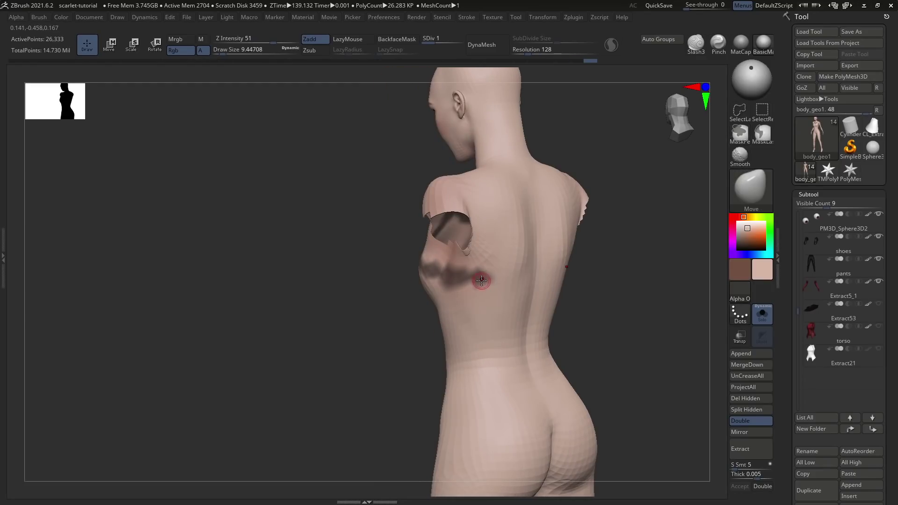
mouse_move(478, 275)
left_mouse_down("ctrl")
mouse_move(493, 268)
mouse_move(499, 199)
mouse_move(531, 174)
mouse_move(556, 195)
mouse_move(518, 204)
mouse_move(535, 201)
mouse_move(515, 309)
left_mouse_up("ctrl")
key("bracketright")
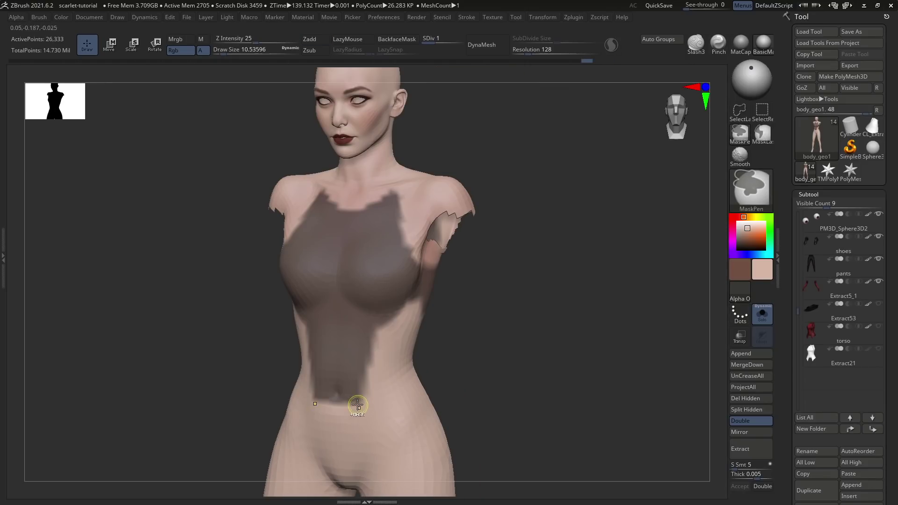
Fill the torso mask down over the abdomen and waist, then extract it as a new subtool with smoothness 5 and thickness 0.005.
mouse_move(357, 405)
left_mouse_down("ctrl")
mouse_move(391, 460)
mouse_move(421, 432)
mouse_move(401, 425)
mouse_move(376, 388)
mouse_move(376, 360)
mouse_move(384, 360)
left_mouse_up("ctrl")
key("s")
mouse_move(381, 371)
left_mouse_down("ctrl")
mouse_move(381, 320)
mouse_move(406, 350)
mouse_move(397, 391)
left_mouse_up("ctrl")
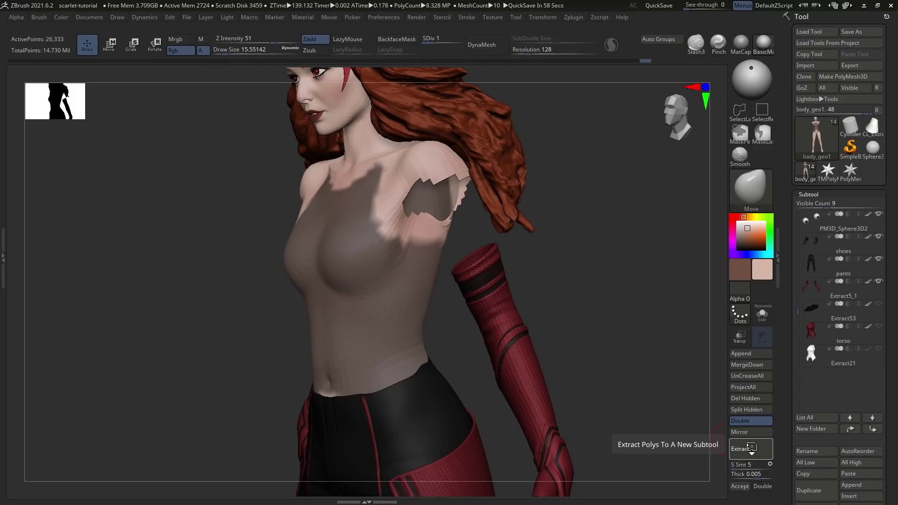
left_click(751, 447)
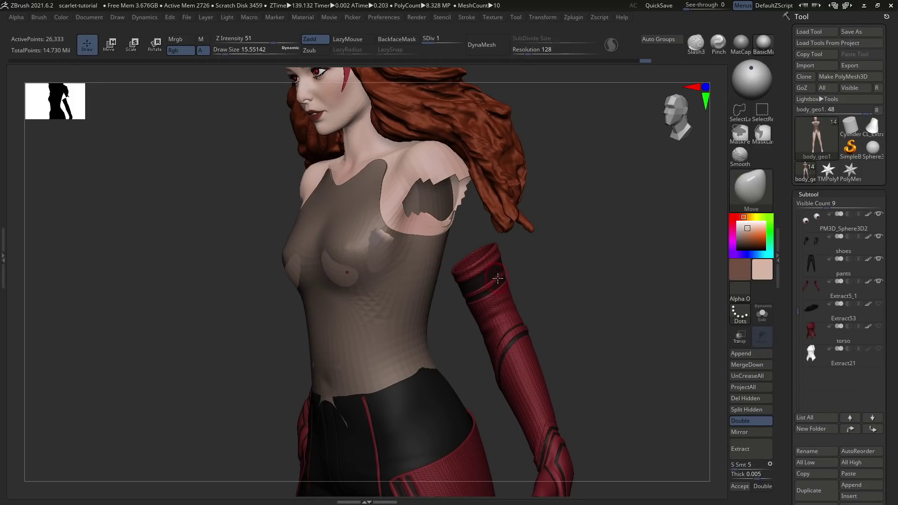
left_click(738, 486)
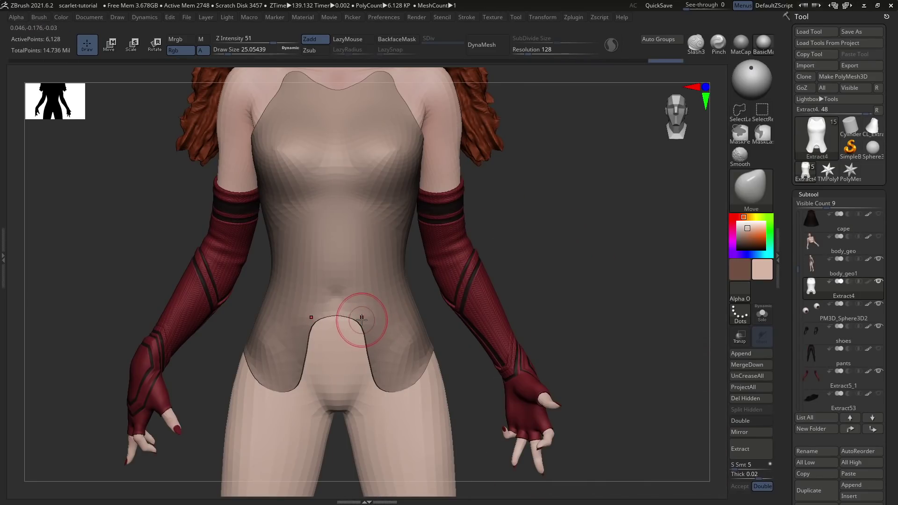
Square the corners of the top's front hem cutout and pull the flap tips down into points with the Move brush.
left_click_drag(363, 329, 362, 322)
key("[")
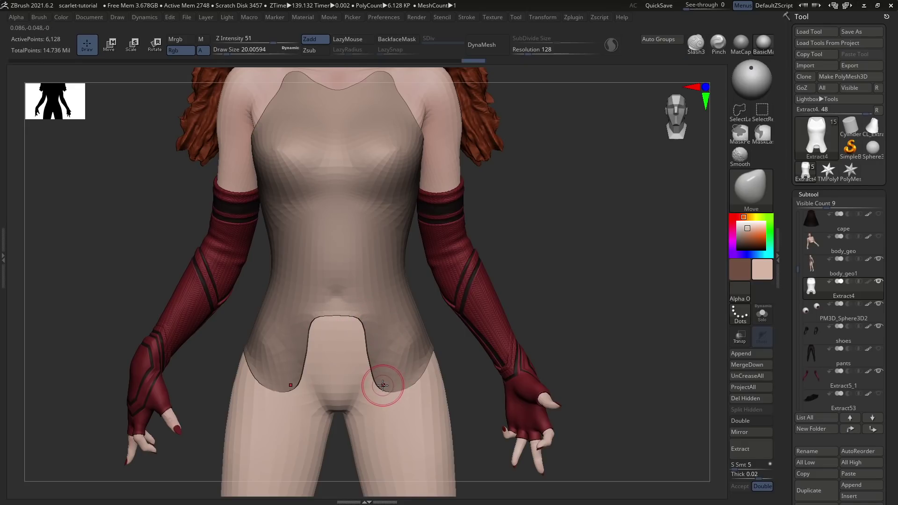
mouse_move(382, 384)
left_mouse_down()
mouse_move(395, 385)
mouse_move(405, 410)
mouse_move(411, 397)
mouse_move(395, 420)
left_mouse_up()
key("s")
key("s")
key("s")
left_click_drag(393, 410, 393, 411)
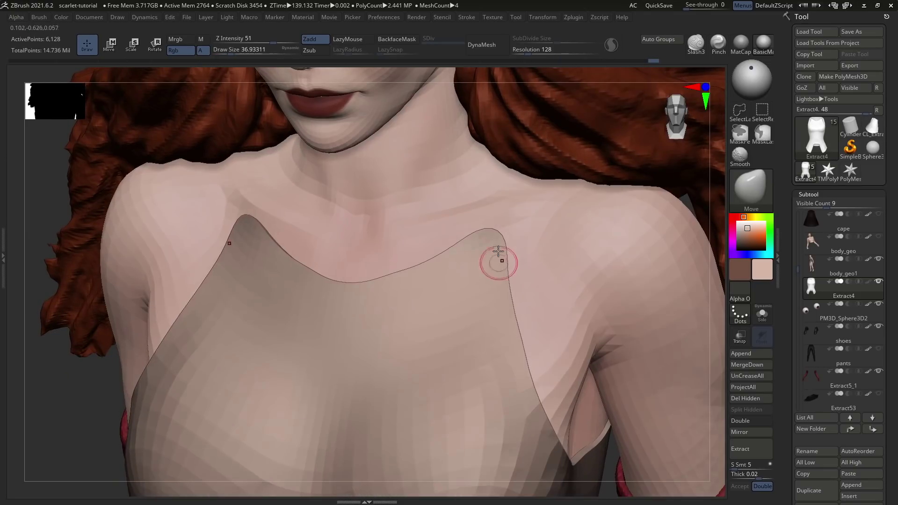
Pull the rounded neckline corners of the top into sharp points and refine the armhole edges.
mouse_move(498, 254)
right_mouse_down()
mouse_move(488, 280)
mouse_move(508, 240)
mouse_move(500, 235)
right_mouse_up()
mouse_move(509, 173)
left_mouse_down("ctrl+shift")
mouse_move(489, 181)
mouse_move(583, 202)
left_mouse_up("ctrl+shift")
right_click_drag(583, 260, 564, 264)
mouse_move(628, 377)
left_mouse_down("ctrl+shift")
mouse_move(465, 346)
mouse_move(647, 402)
left_mouse_up("ctrl+shift")
mouse_move(622, 299)
right_mouse_down()
mouse_move(541, 212)
mouse_move(539, 220)
right_mouse_up()
key("s")
left_click_drag(542, 213, 545, 215)
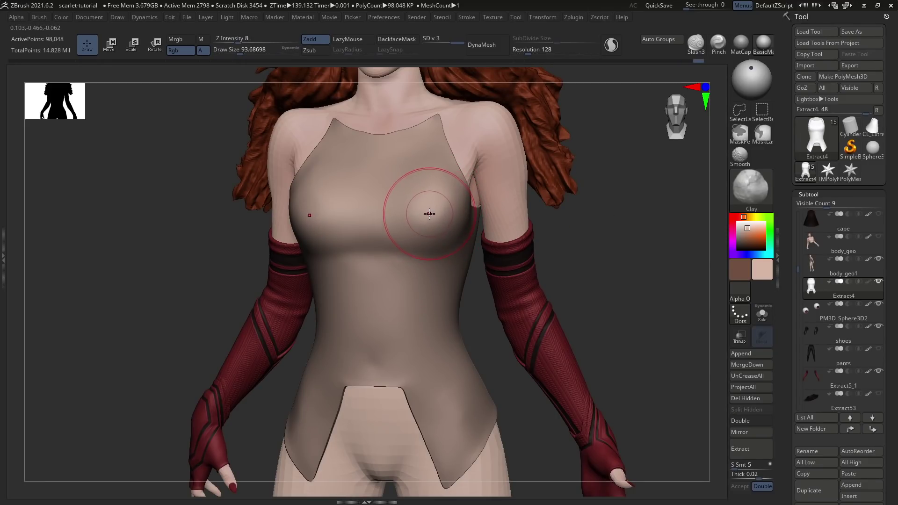
Smooth the chest of the top so the fabric spans the bust, and switch to a large Move brush.
left_click_drag(430, 213, 440, 203, "shift")
mouse_move(435, 241)
right_mouse_down()
mouse_move(444, 215)
mouse_move(428, 234)
right_mouse_up()
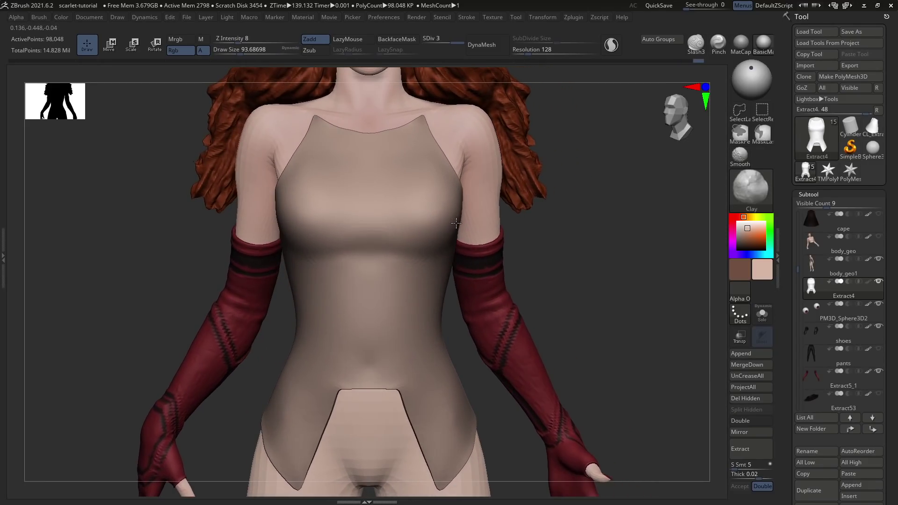
key("b")
key("m")
key("v")
key("s")
left_click_drag(428, 230, 436, 230)
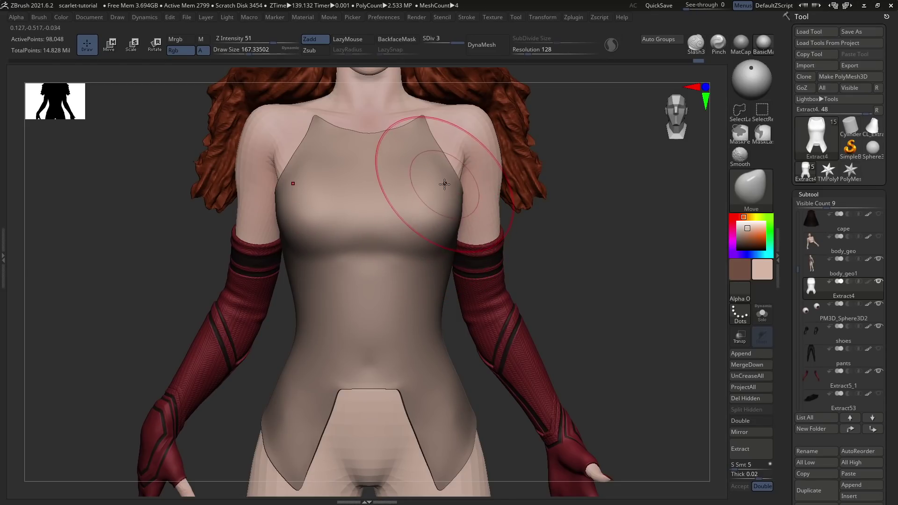
Reshape the upper chest, armhole and neckline edges of the top with the Move brush.
key("s")
left_click_drag(440, 166, 441, 166)
right_click_drag(422, 190, 406, 180)
left_click_drag(428, 163, 426, 148)
key("s")
left_click_drag(419, 142, 416, 136)
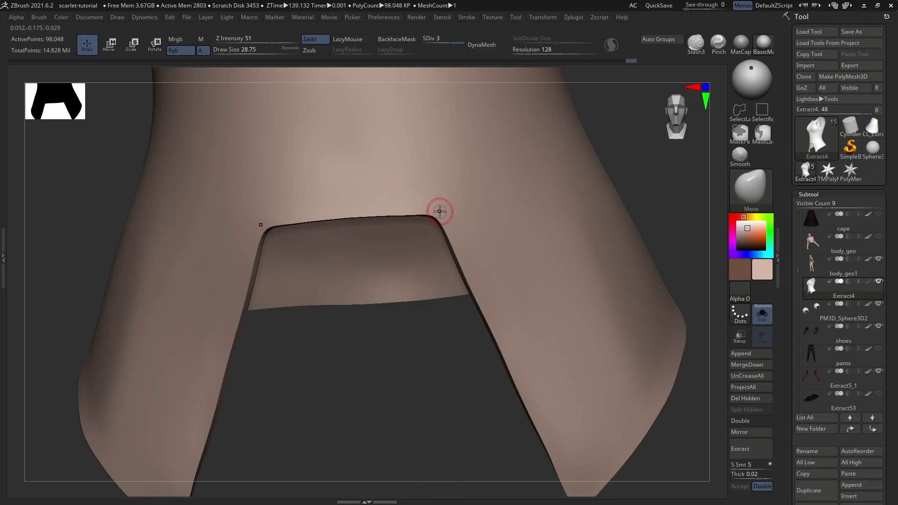
Sharpen the upper corners of the front hem cutout with the Move brush at about size 29.
right_click_drag(439, 210, 437, 214)
key("s")
left_click_drag(438, 211, 441, 213)
key("]")
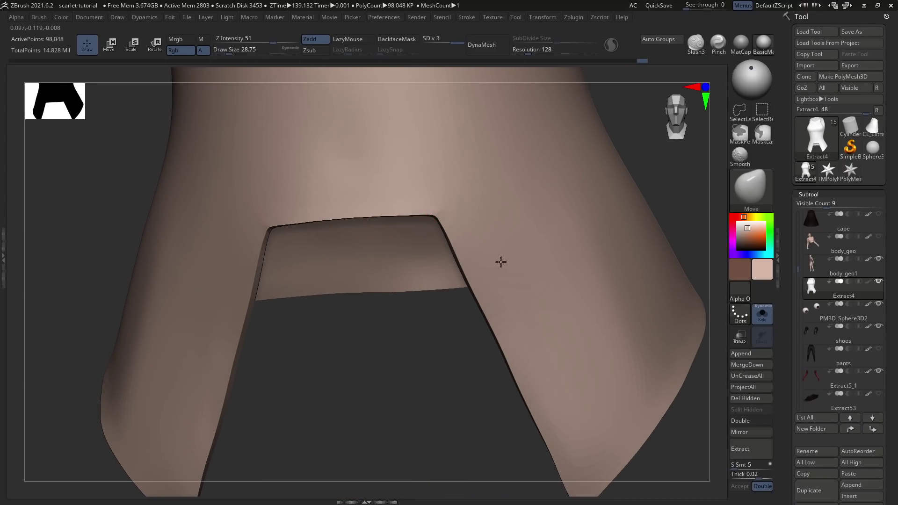
Refine the lower tips of the front flaps into clean points with the Move brush at about size 25.
mouse_move(501, 262)
right_mouse_down()
mouse_move(515, 320)
mouse_move(507, 344)
right_mouse_up()
key("s")
left_click_drag(507, 345, 503, 360)
key("s")
key("s")
left_click_drag(503, 359, 503, 363)
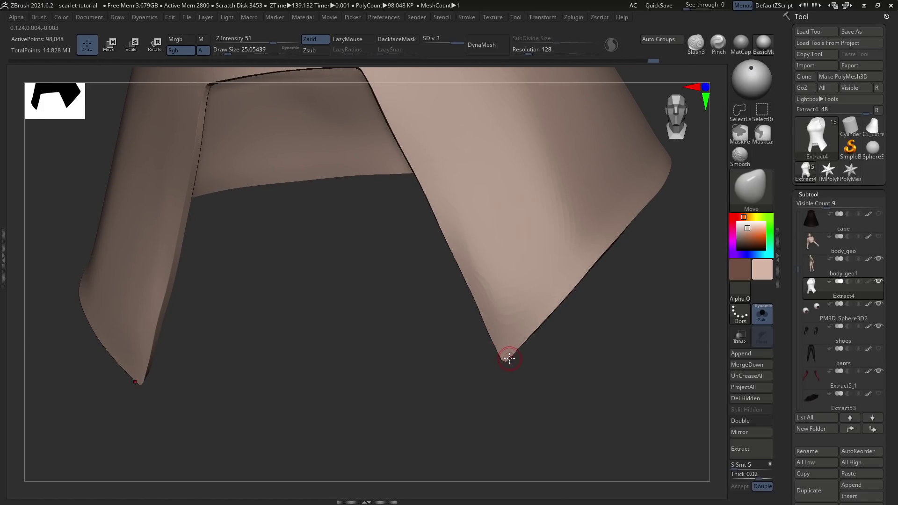
key("s")
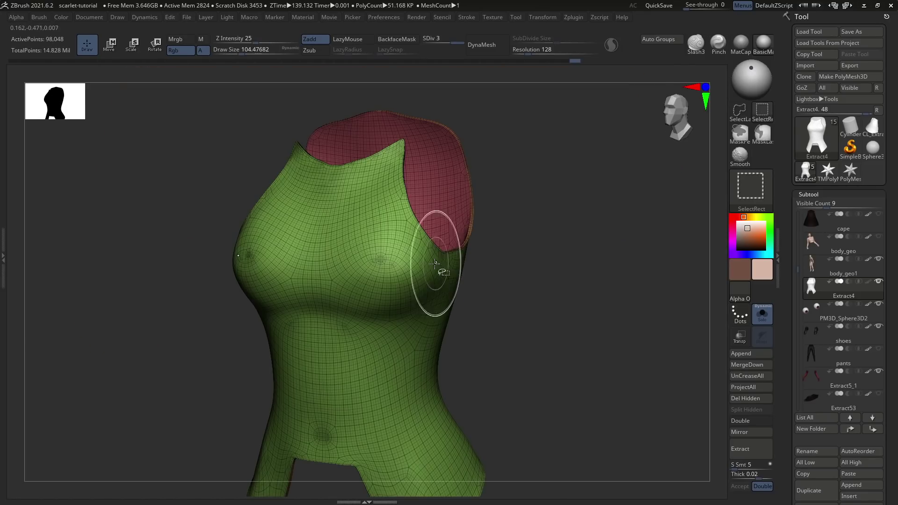
Isolate the outer shell polygroup of the top, hiding the inner surface.
left_click(446, 275, "ctrl+shift")
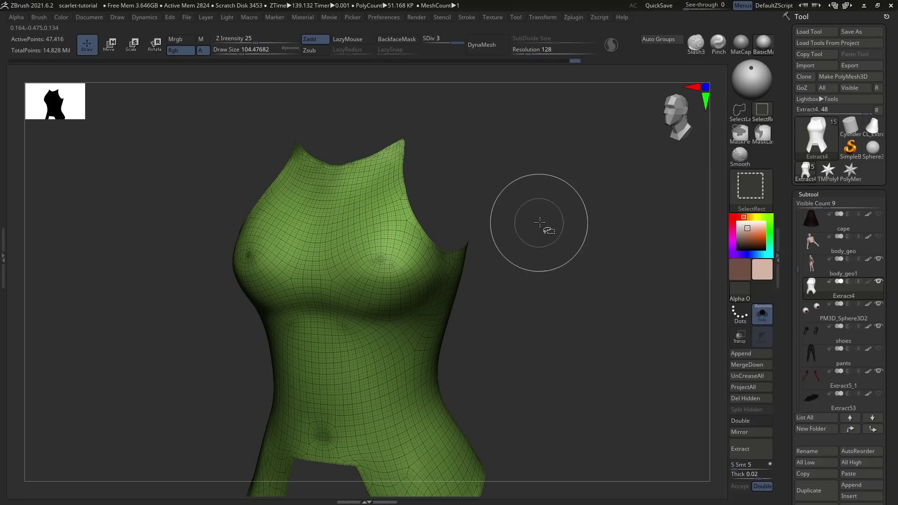
left_click_drag(540, 222, 483, 293, "ctrl+shift")
right_click_drag(483, 292, 551, 241)
left_click_drag(552, 241, 519, 315, "ctrl+shift")
right_click_drag(518, 434, 489, 342, "alt")
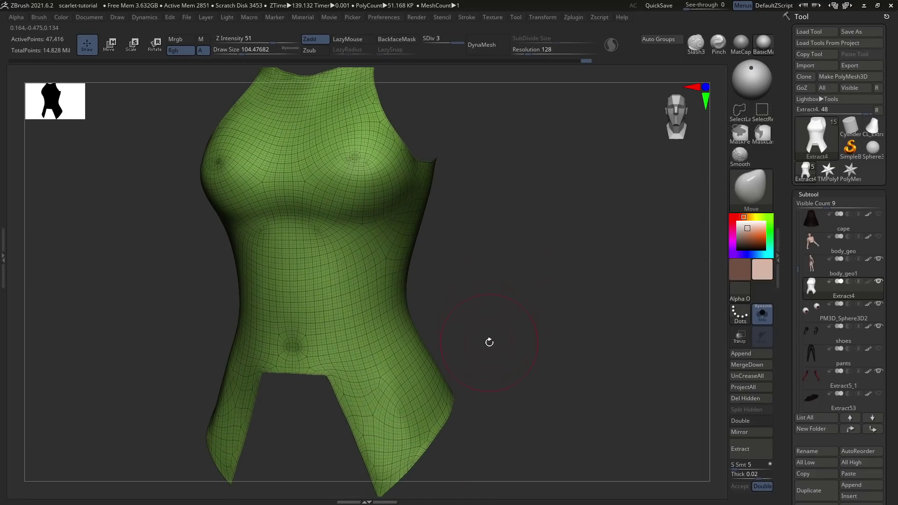
Delete the hidden inner polygons of the top and ZRemesh the remaining shell with a target polygon count of 5.
left_click(808, 194)
left_click(811, 205)
left_click(815, 144)
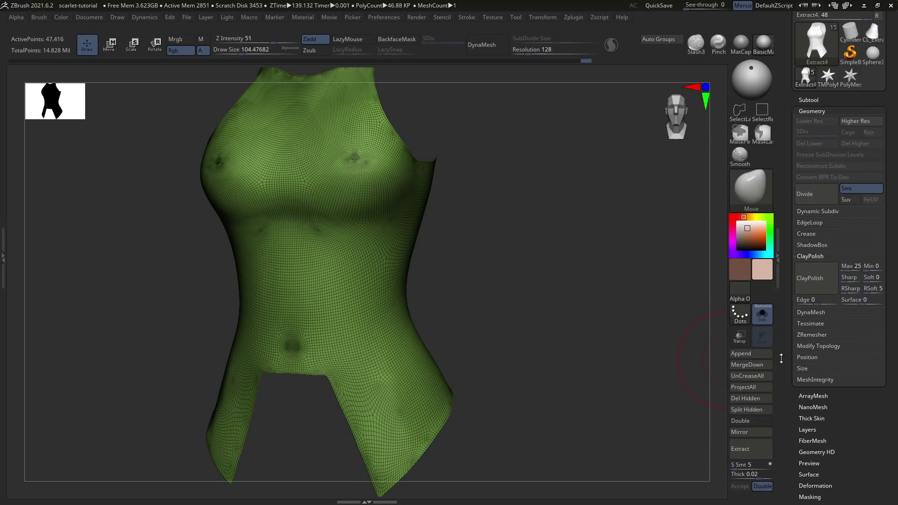
left_click(760, 398)
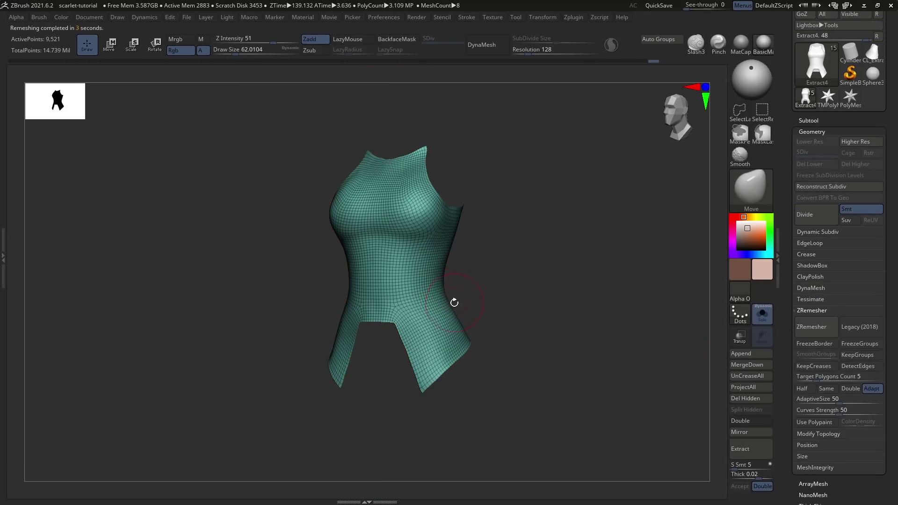
Extract the remeshed shell as a new subtool with smoothness 0 and thickness 0.002.
mouse_move(453, 301)
left_mouse_down()
mouse_move(405, 316)
mouse_move(460, 310)
left_mouse_up()
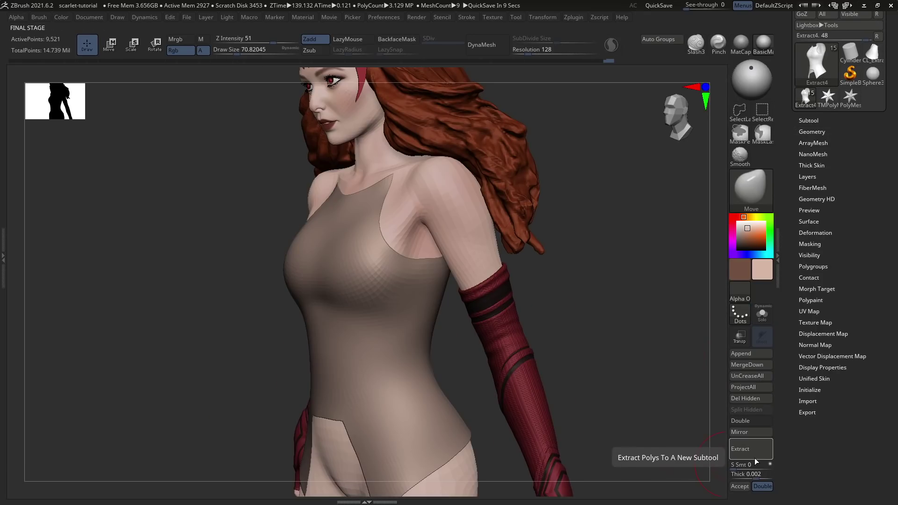
left_click(741, 449)
left_click(743, 486)
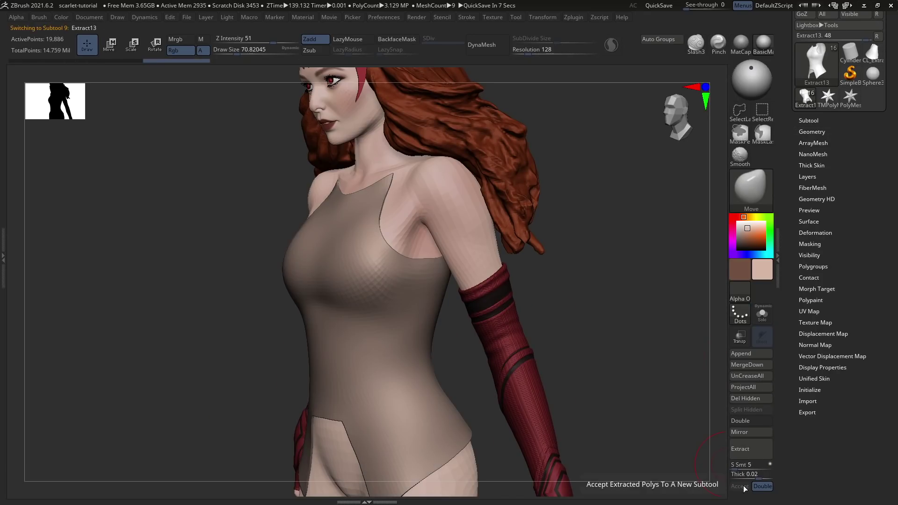
left_click_drag(841, 345, 841, 363)
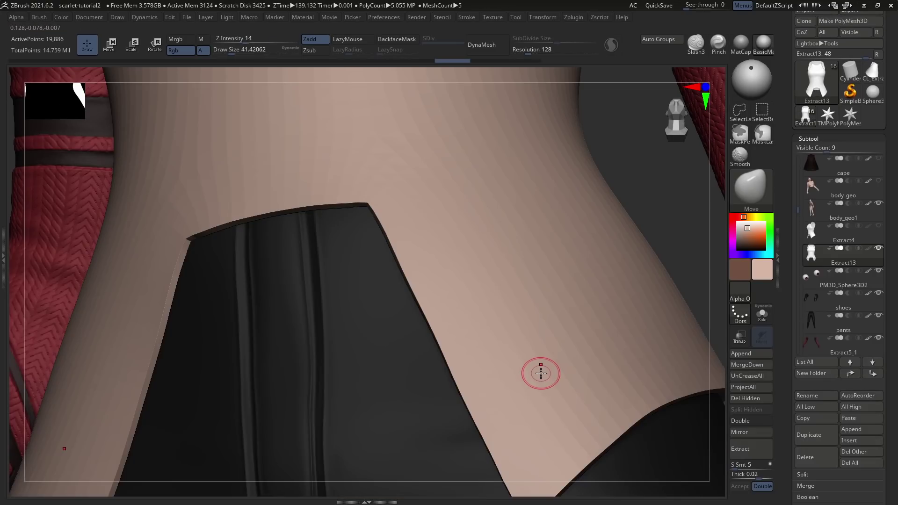
Remove all creases from the extracted top and subdivide it up to level 5.
key("ctrl+d")
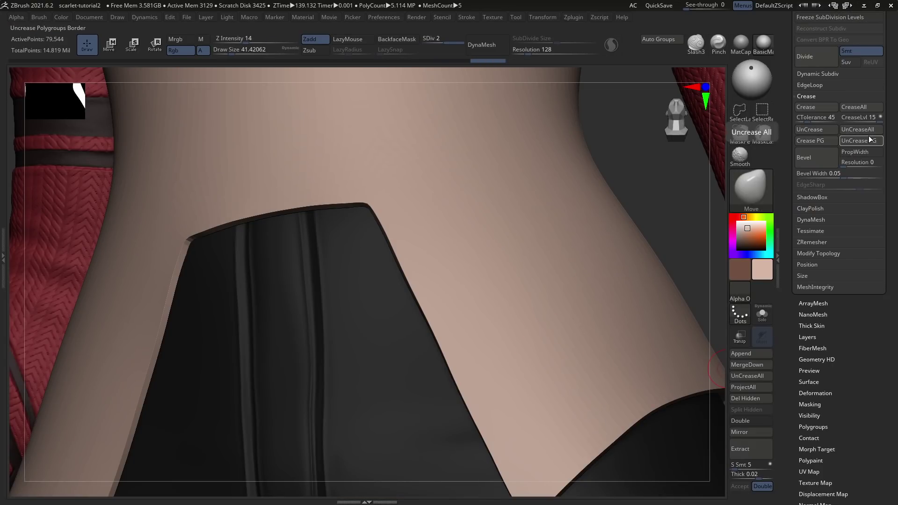
left_click(863, 131)
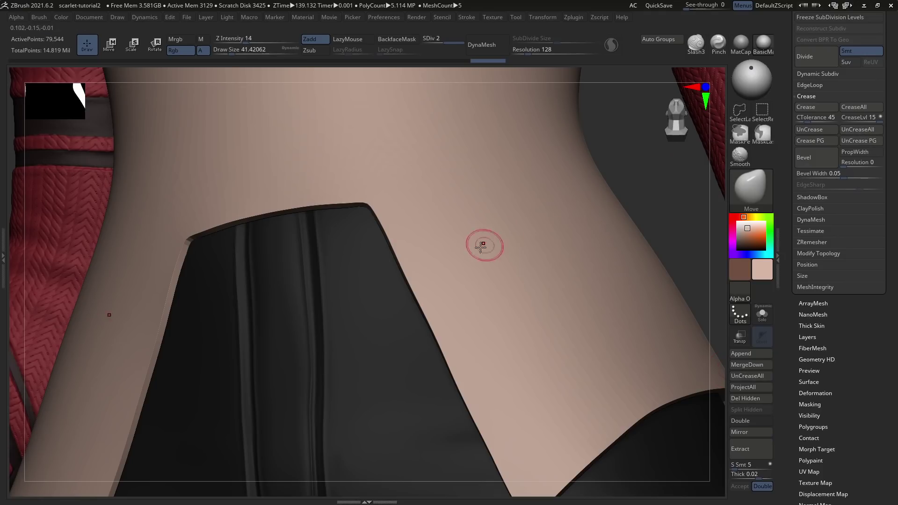
key("ctrl+d")
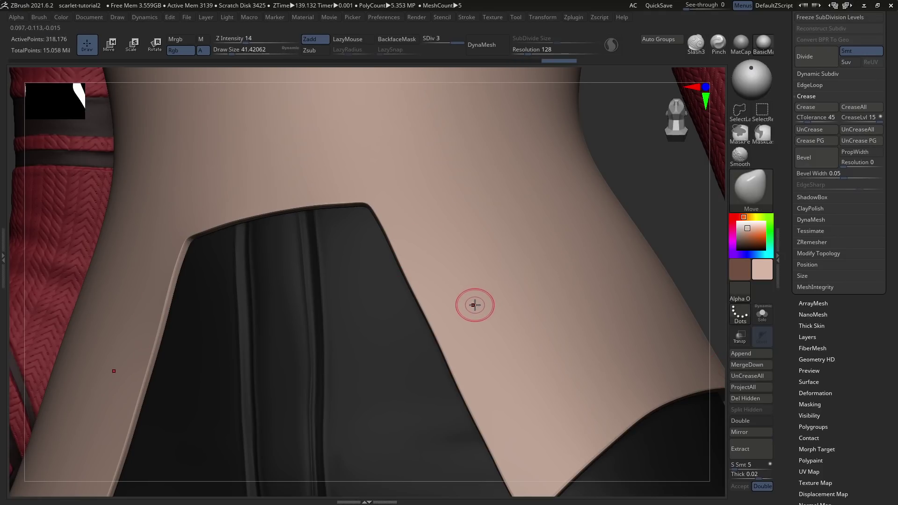
key("ctrl+d")
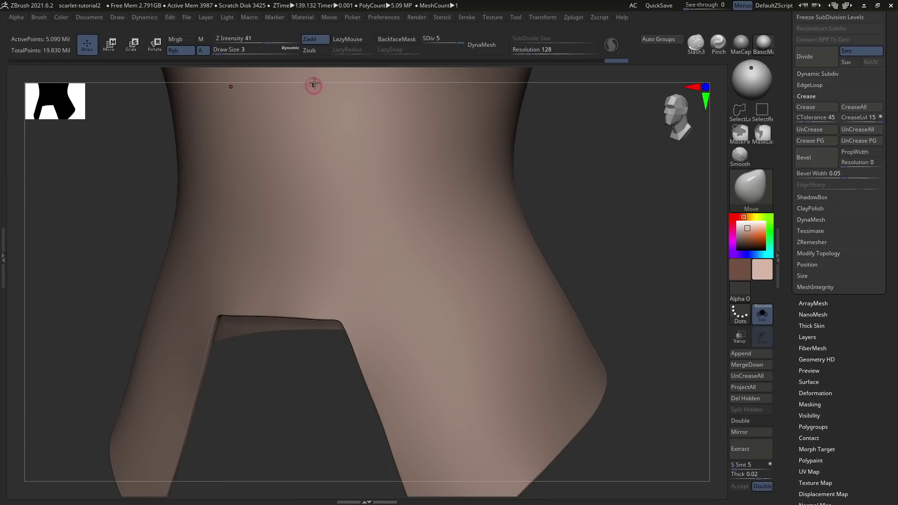
Carve a seam above the front cutout and up toward the waist with DamStandard at size 3, with LazyMouse on and LazyRadius 86.
left_click(348, 39)
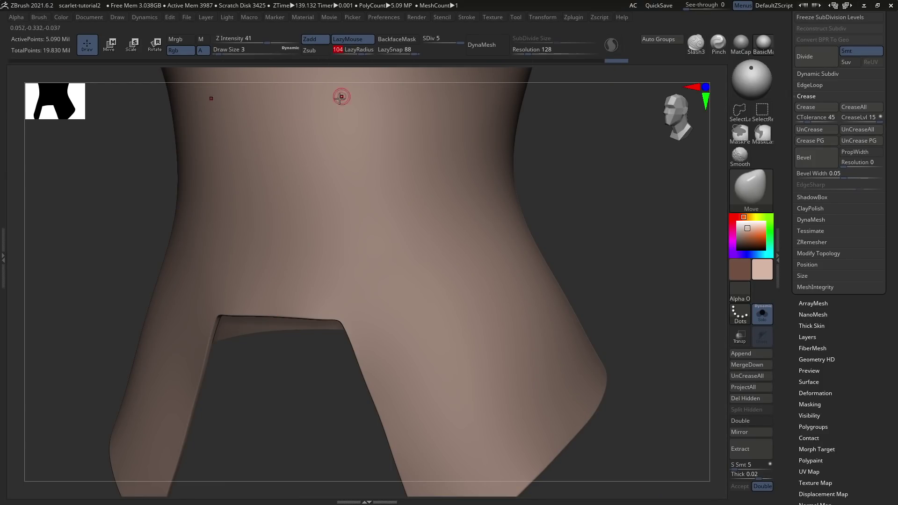
key("b")
key("d")
key("s")
left_click_drag(359, 310, 373, 282)
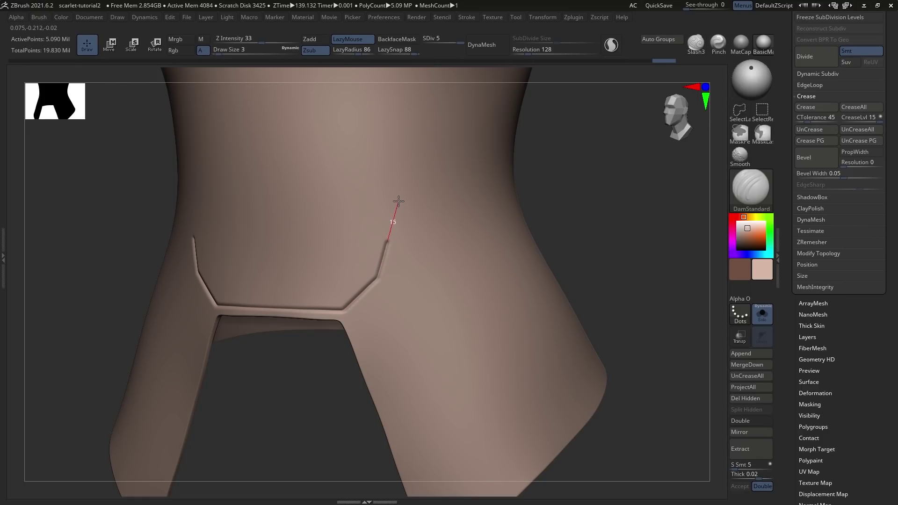
Continue the carved waist seam around the side and across the back of the top.
right_click_drag(440, 213, 246, 279)
left_click_drag(342, 236, 465, 238)
right_click_drag(466, 238, 245, 258)
left_click_drag(293, 258, 419, 234)
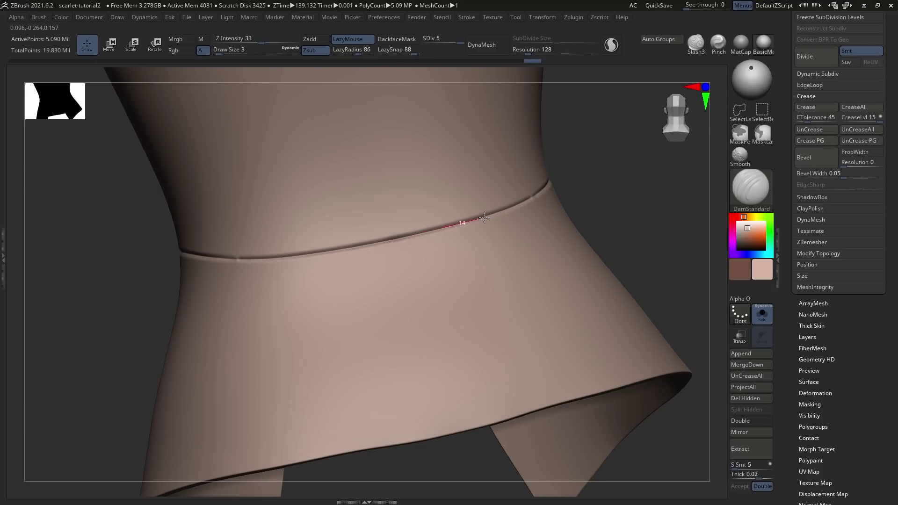
Carve a border line along the front cutout's edge and angular panel lines down the front flaps.
right_click_drag(570, 177, 207, 220)
left_click_drag(207, 219, 222, 251)
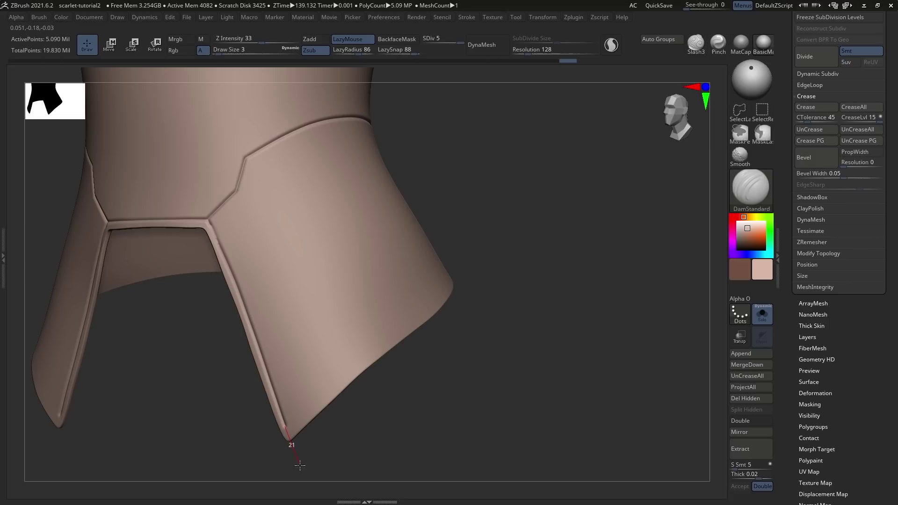
left_click_drag(236, 191, 251, 259)
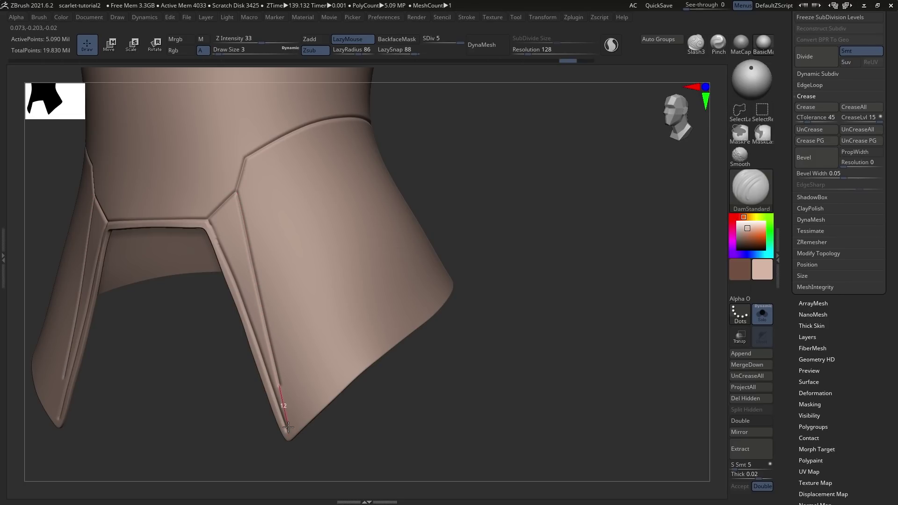
left_click_drag(292, 460, 292, 475)
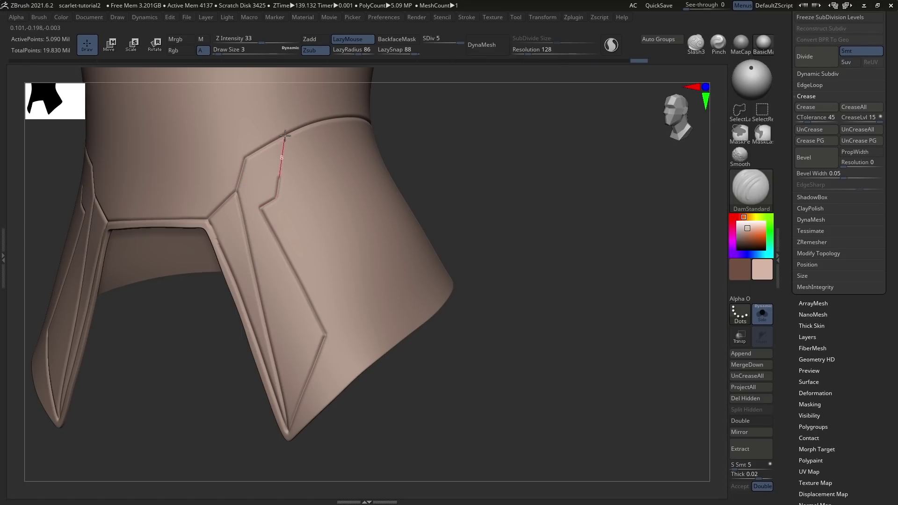
Draw symmetrical guide lines up the centre of the torso to the armholes and neckline with the Standard brush, size 1 and LazyRadius 200.
right_click_drag(288, 119, 254, 174)
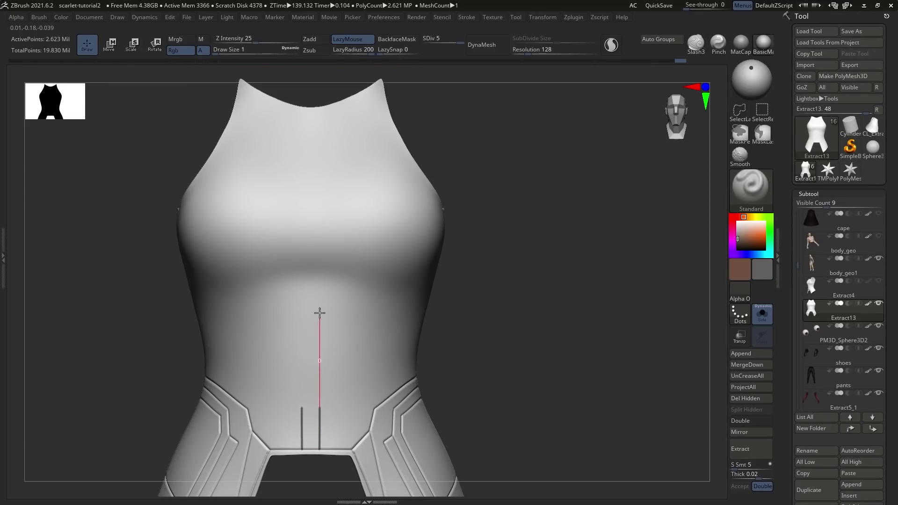
mouse_move(320, 312)
left_mouse_down()
mouse_move(357, 156)
mouse_move(402, 126)
left_mouse_up()
left_click_drag(316, 447, 316, 361)
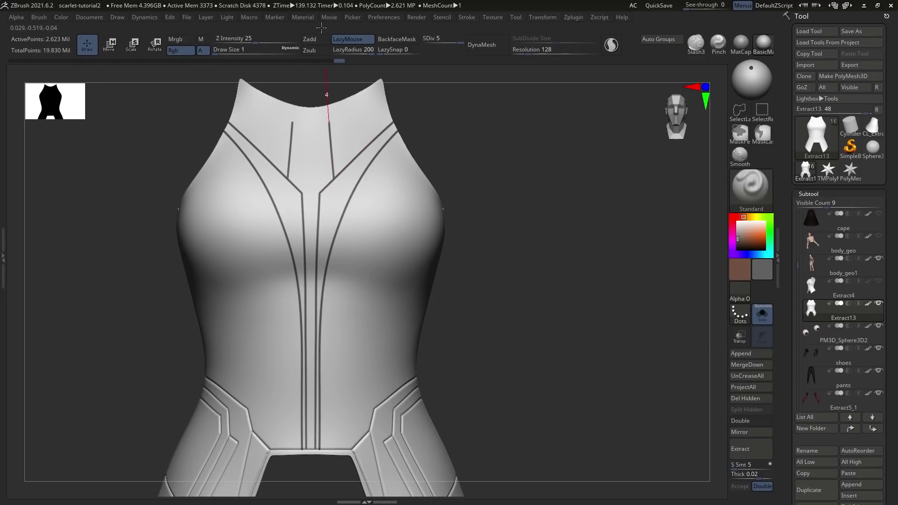
Draw the remaining guide lines on the torso: an arch above the centre strip, chest diagonals and long side panel lines.
left_click_drag(299, 177, 308, 166)
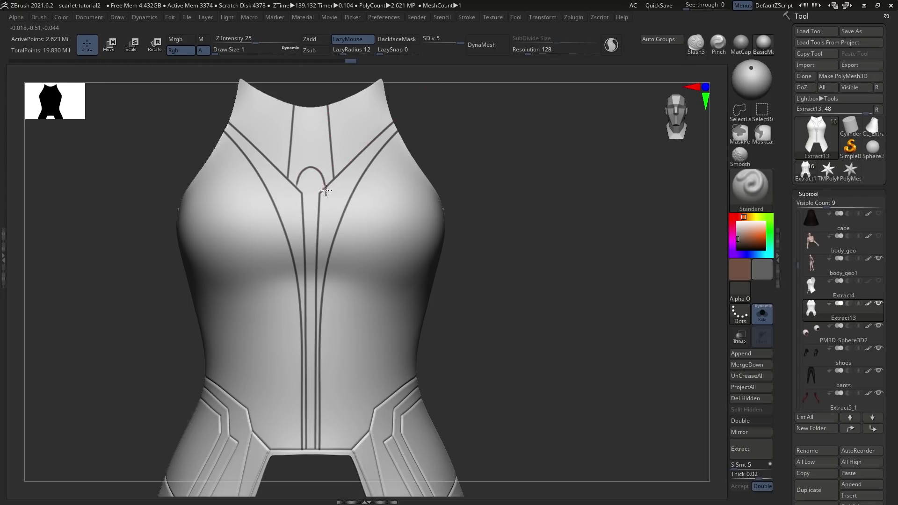
mouse_move(357, 442)
left_mouse_down()
mouse_move(369, 303)
mouse_move(419, 104)
left_mouse_up()
left_click_drag(385, 399, 397, 299)
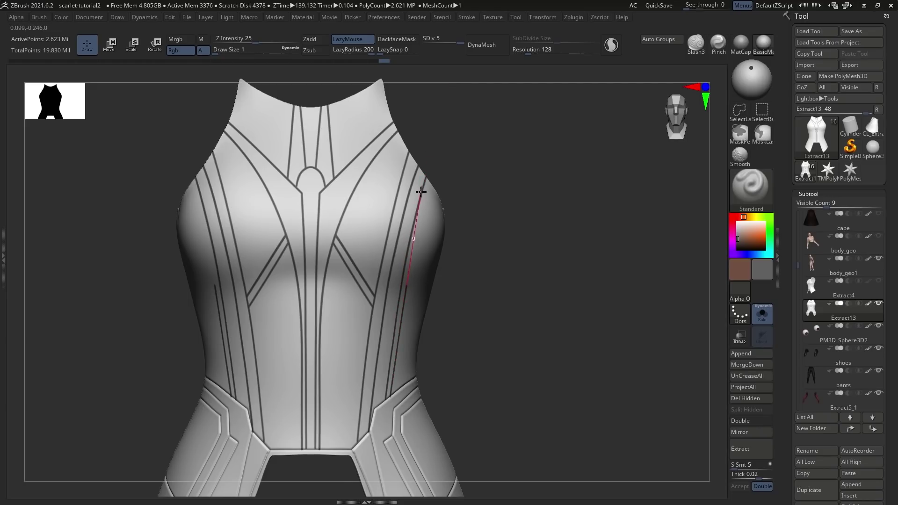
left_click_drag(396, 383, 409, 288)
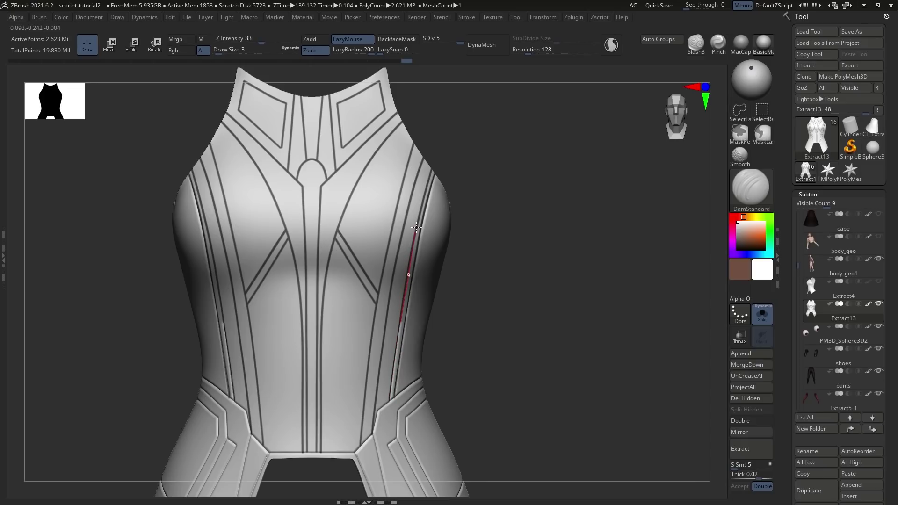
Carve the curved and central torso seams over the guide lines with DamStandard at size 3 and LazyRadius 200.
key("ctrl+h")
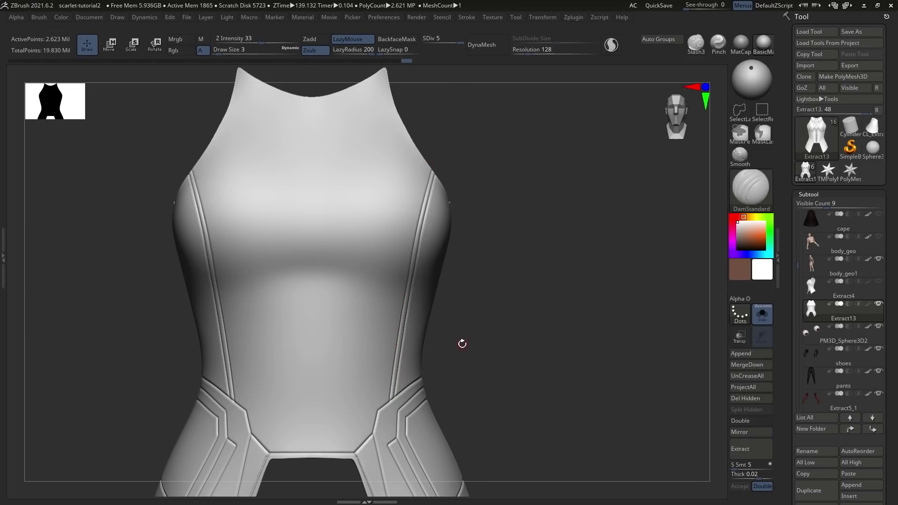
mouse_move(461, 342)
left_mouse_down()
mouse_move(442, 339)
mouse_move(477, 353)
left_mouse_up()
left_click_drag(353, 454, 353, 355)
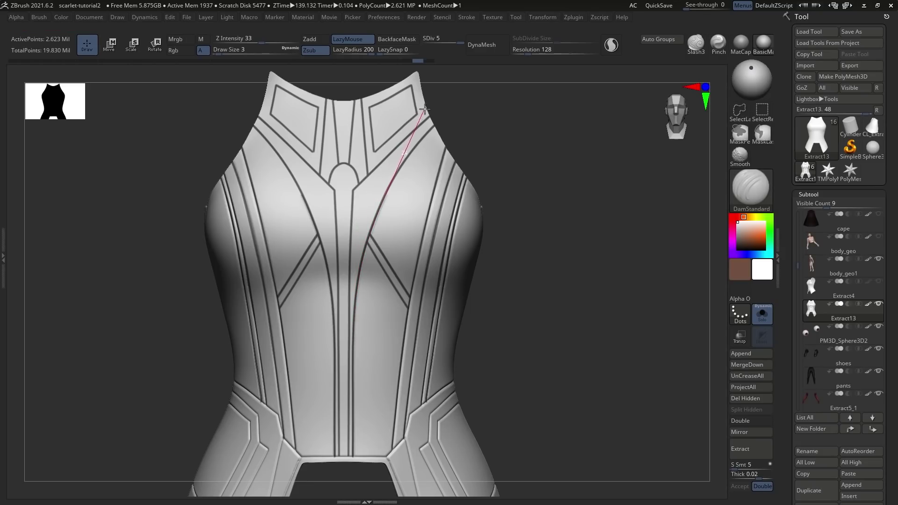
left_click_drag(349, 455, 349, 273)
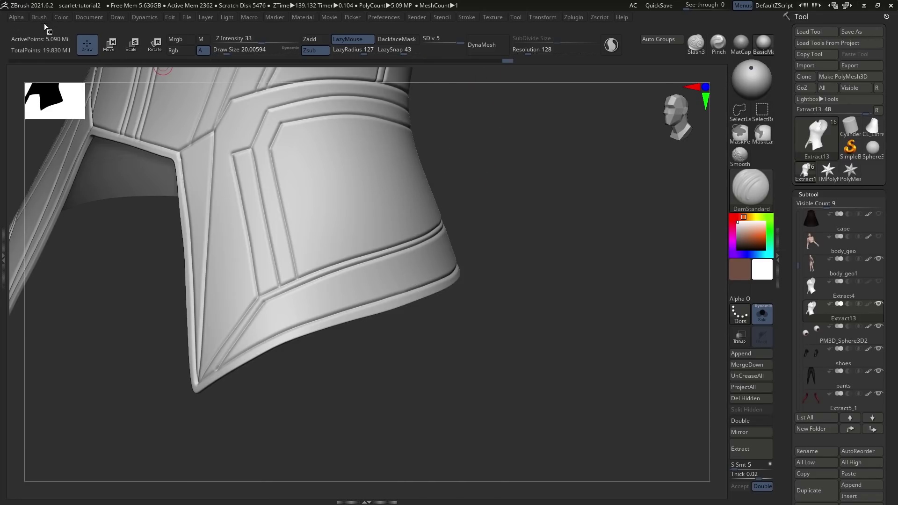
Raise the start of the MaskPen brush's tablet-pressure Rgb Intensity curve to its maximum.
left_click(39, 17)
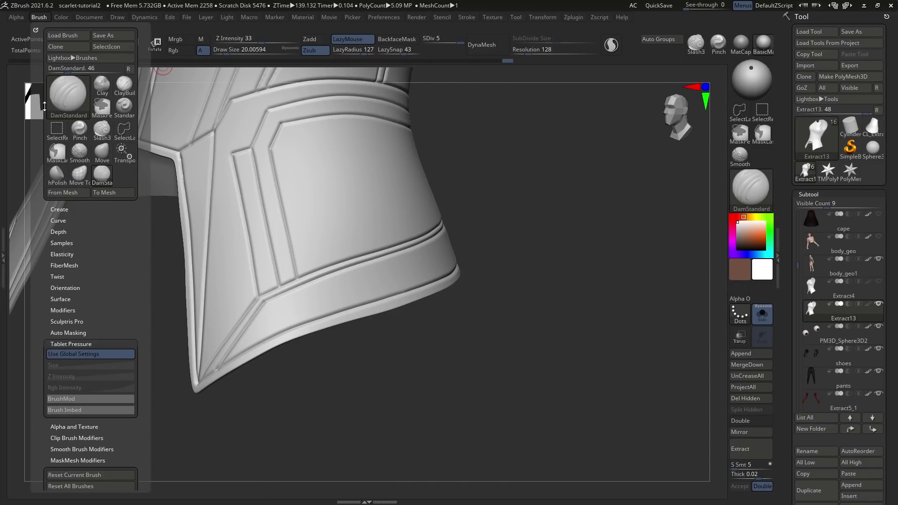
scroll(43, 325, "down", 5)
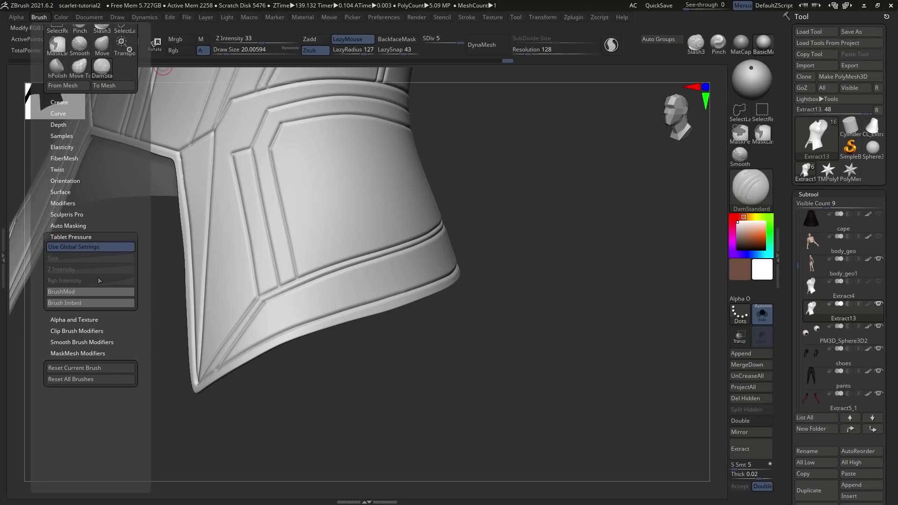
key("ctrl")
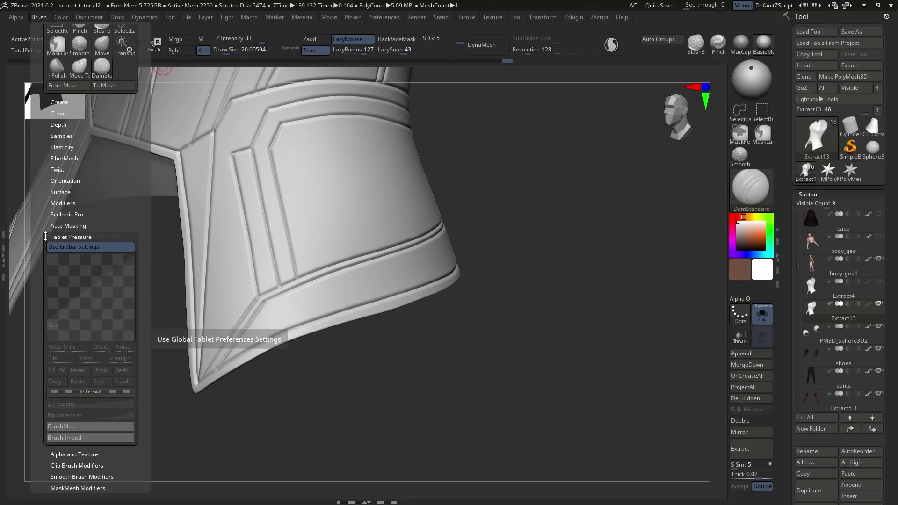
left_click(95, 392)
key("ctrl")
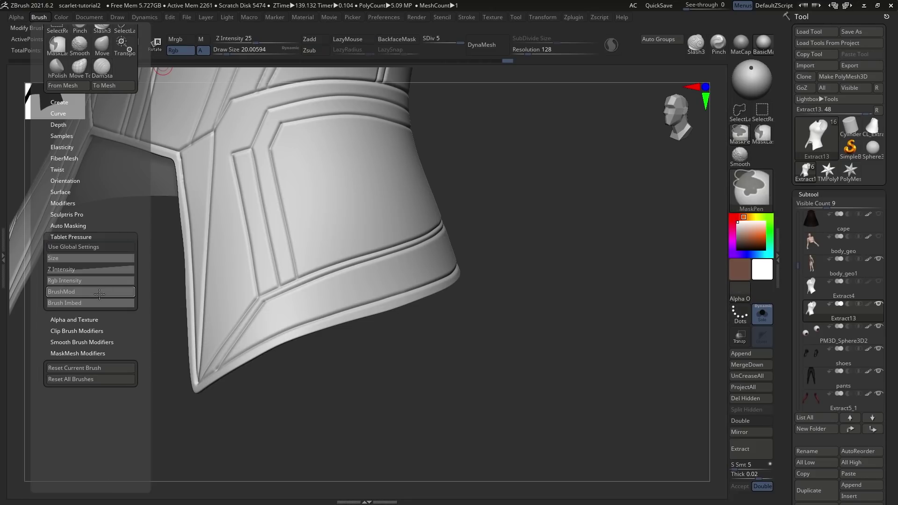
left_click(71, 281)
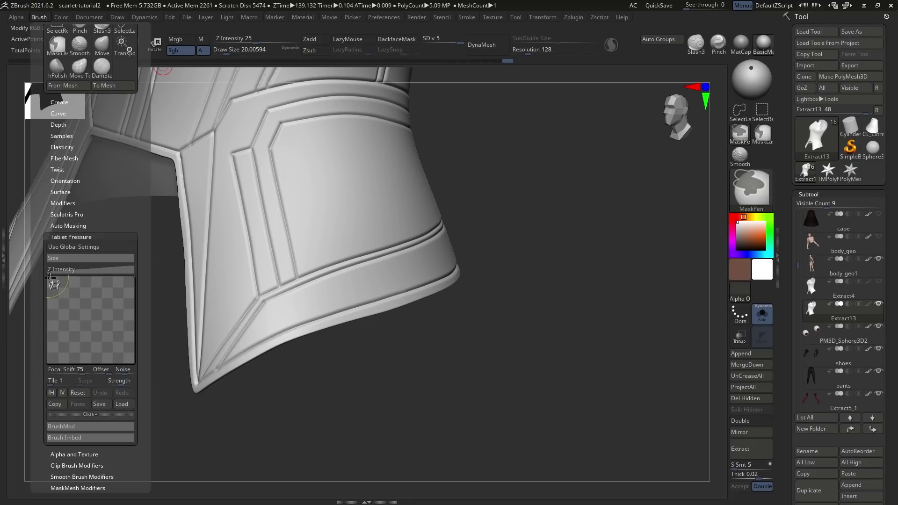
left_click_drag(47, 362, 49, 266)
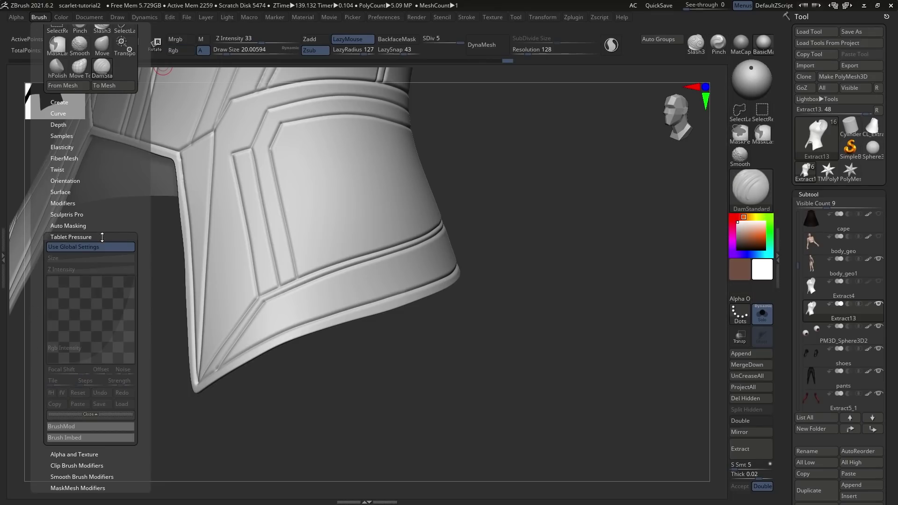
Mask along the diagonal, upper and lower edges of the hem band's front end with MaskPen at size about 14 and LazyRadius 67.
left_click_drag(190, 392, 204, 376)
left_click_drag(270, 266, 276, 255, "ctrl")
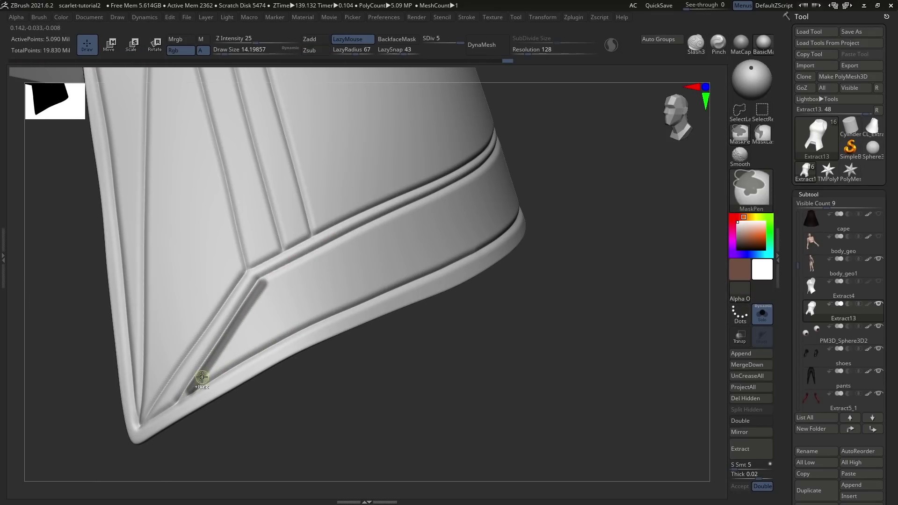
mouse_move(239, 359)
left_mouse_down()
mouse_move(337, 299)
mouse_move(456, 255)
left_mouse_up()
left_click_drag(227, 280, 437, 183)
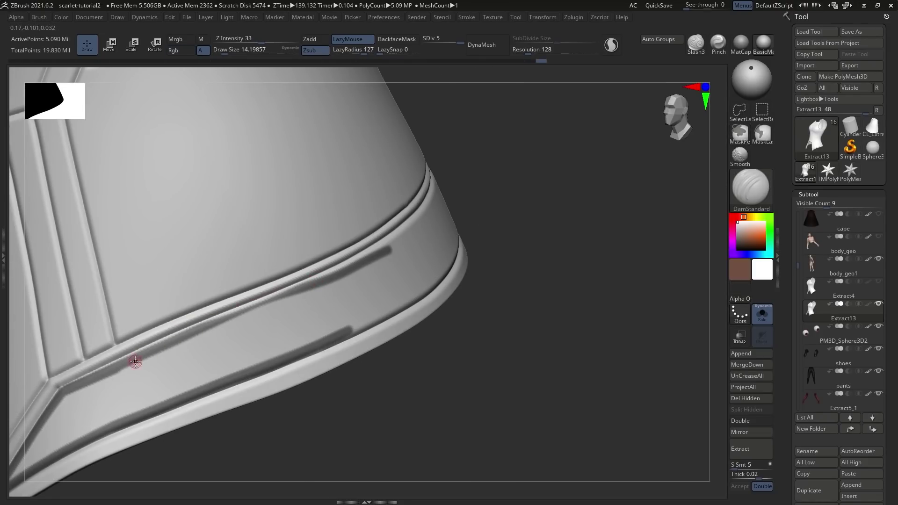
left_click_drag(70, 387, 121, 364)
Extend the mask outline along the hem band's upper edge, around the side to the seam at the back.
left_click_drag(214, 322, 328, 278, "ctrl")
mouse_move(341, 276)
right_mouse_down()
mouse_move(303, 307)
mouse_move(187, 351)
right_mouse_up()
left_click_drag(279, 294, 403, 182, "ctrl")
right_click_drag(403, 182, 347, 230)
mouse_move(406, 139)
left_mouse_down("ctrl")
mouse_move(306, 283)
mouse_move(236, 336)
left_mouse_up("ctrl")
right_click_drag(237, 336, 252, 343)
left_click_drag(389, 150, 359, 195, "ctrl")
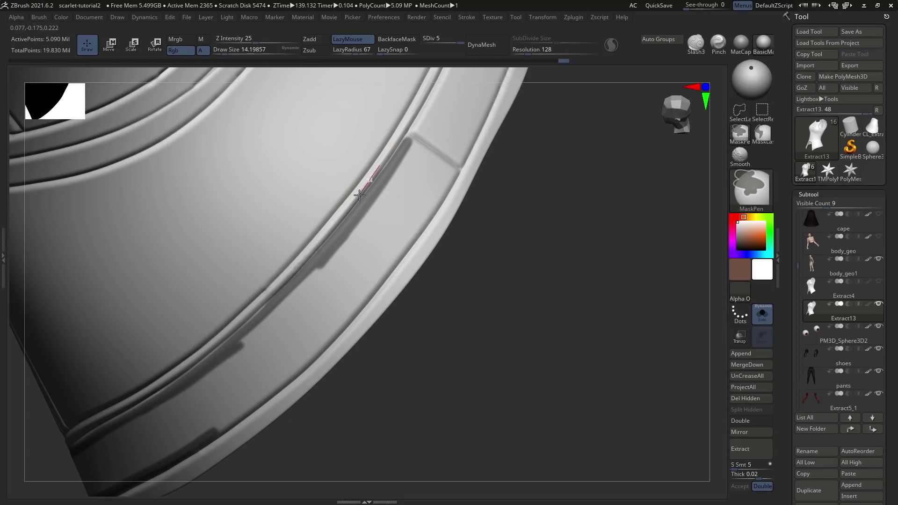
Mask the hem band's lower edge around to the back and close the outline along the short end seam.
mouse_move(237, 321)
right_mouse_down()
mouse_move(218, 365)
mouse_move(321, 286)
mouse_move(224, 364)
right_mouse_up()
left_click_drag(289, 314, 432, 213, "ctrl")
right_click_drag(458, 201, 378, 253, "alt")
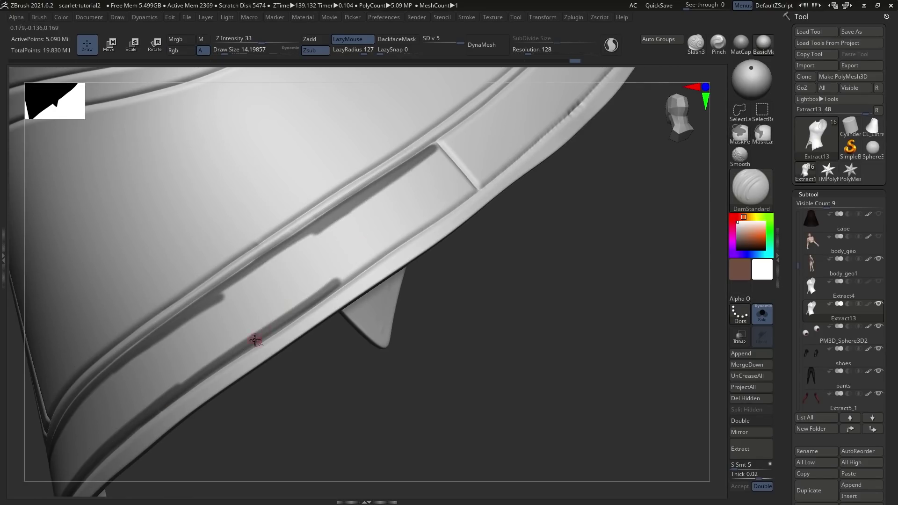
left_click_drag(330, 286, 494, 179, "ctrl")
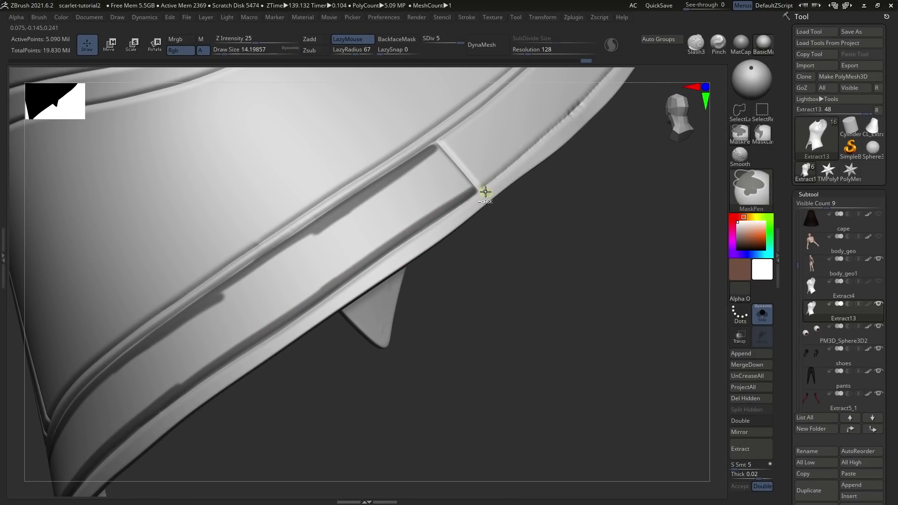
right_click_drag(446, 195, 423, 189)
left_click_drag(446, 140, 465, 172, "ctrl")
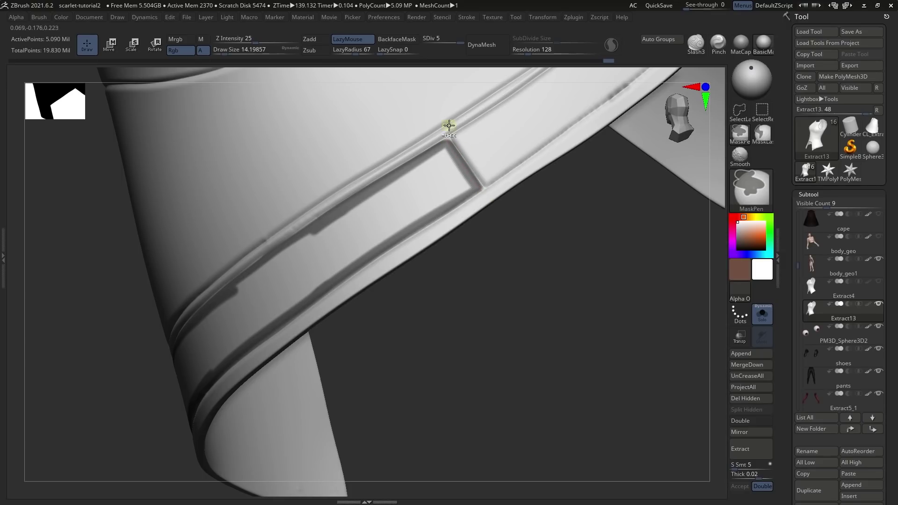
Fill the outlined hem band with mask, enlarge the brush to about 46, and invert the mask to isolate the band.
mouse_move(79, 333)
left_mouse_down("ctrl")
mouse_move(176, 311)
mouse_move(91, 315)
mouse_move(157, 314)
mouse_move(318, 201)
mouse_move(262, 206)
mouse_move(327, 174)
mouse_move(359, 117)
mouse_move(353, 166)
left_mouse_up("ctrl")
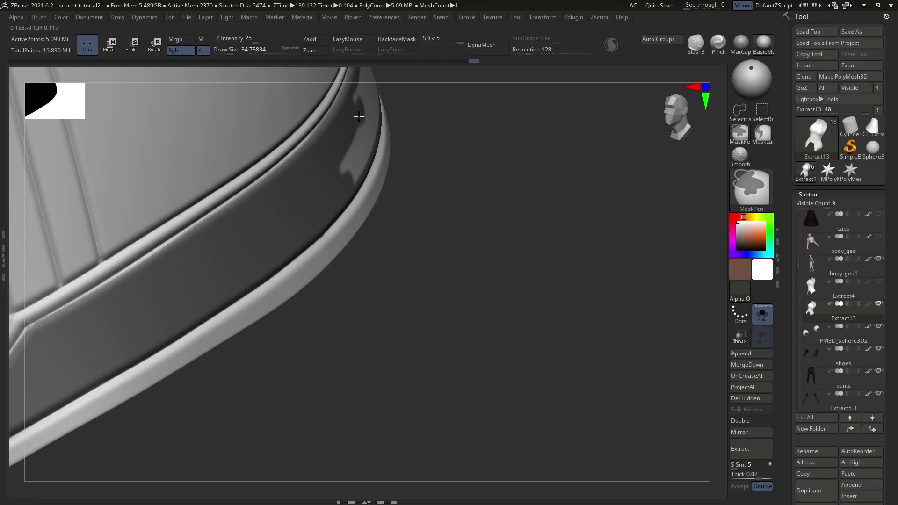
right_click_drag(365, 137, 243, 262)
mouse_move(243, 262)
left_mouse_down("ctrl")
mouse_move(206, 350)
mouse_move(275, 277)
mouse_move(306, 199)
mouse_move(342, 188)
mouse_move(328, 142)
mouse_move(346, 119)
left_mouse_up("ctrl")
key("s")
mouse_move(351, 111)
left_mouse_down()
mouse_move(377, 118)
mouse_move(360, 166)
left_mouse_up()
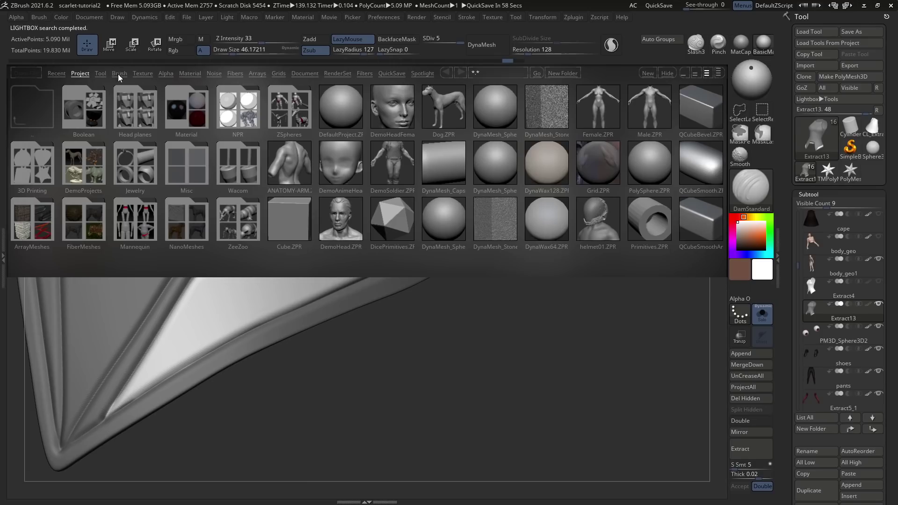
Load the Smooth Stronger brush from the LightBox smoothing brushes.
left_click(120, 73)
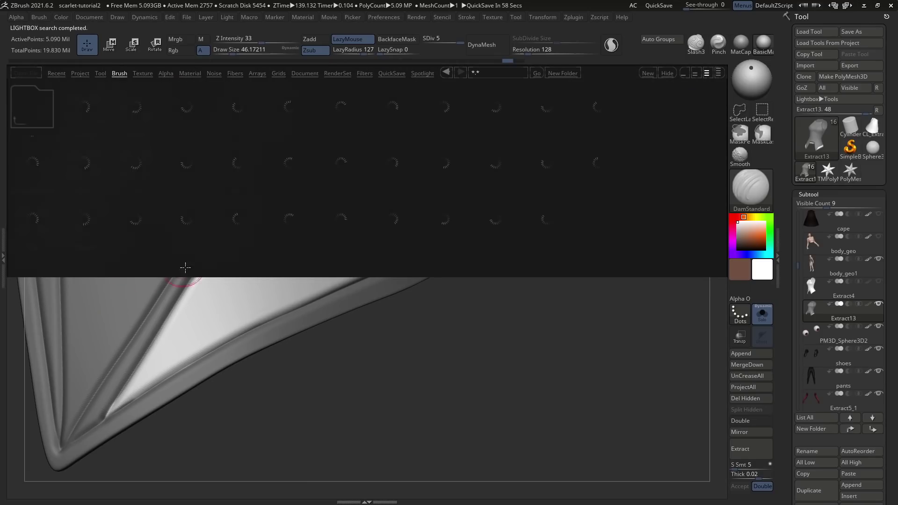
double_click(441, 176)
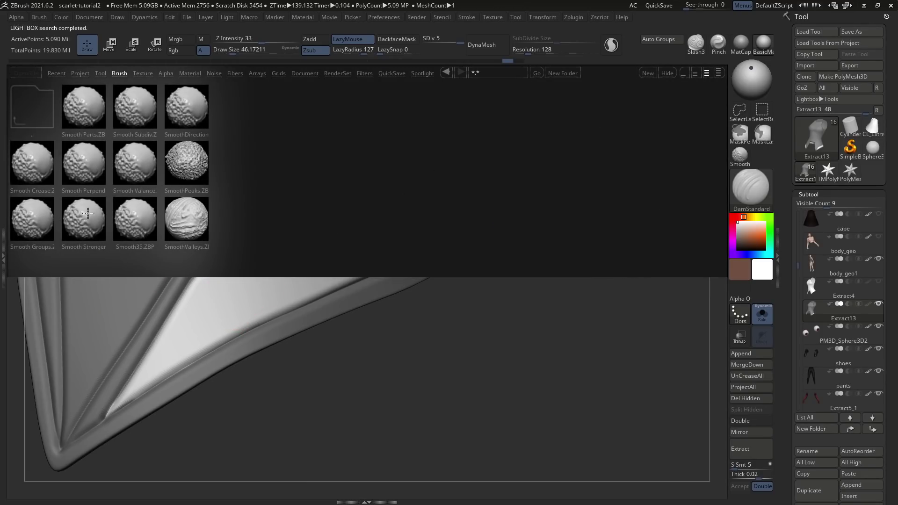
left_click(88, 213)
left_click(104, 234)
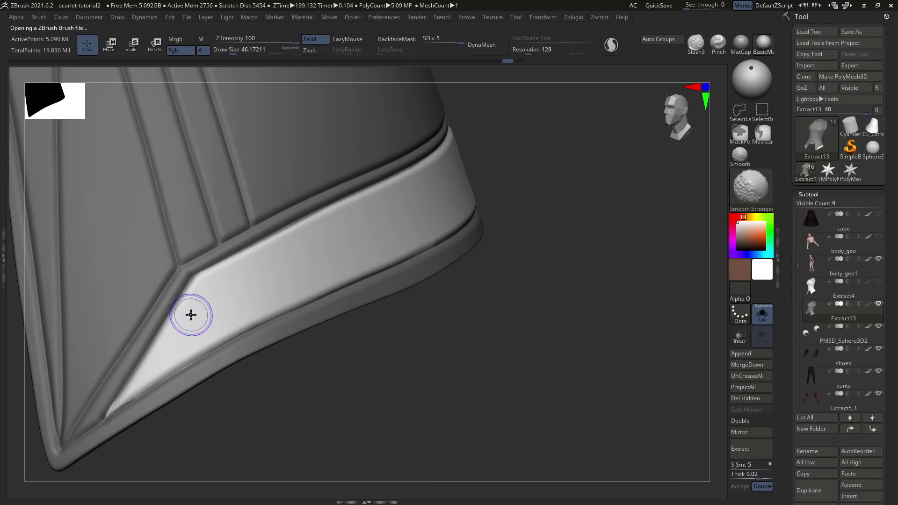
Smooth the unmasked hem band toward the flap tip and side with Smooth Stronger, raising the size to about 62.
left_click_drag(191, 315, 186, 317, "shift")
mouse_move(147, 361)
left_mouse_down("shift")
mouse_move(156, 370)
mouse_move(111, 411)
left_mouse_up("shift")
left_click_drag(207, 326, 301, 299, "shift")
mouse_move(301, 299)
right_mouse_down()
mouse_move(335, 283)
mouse_move(308, 294)
right_mouse_up()
key("s")
left_click_drag(286, 310, 290, 311)
left_click_drag(281, 309, 228, 344, "shift")
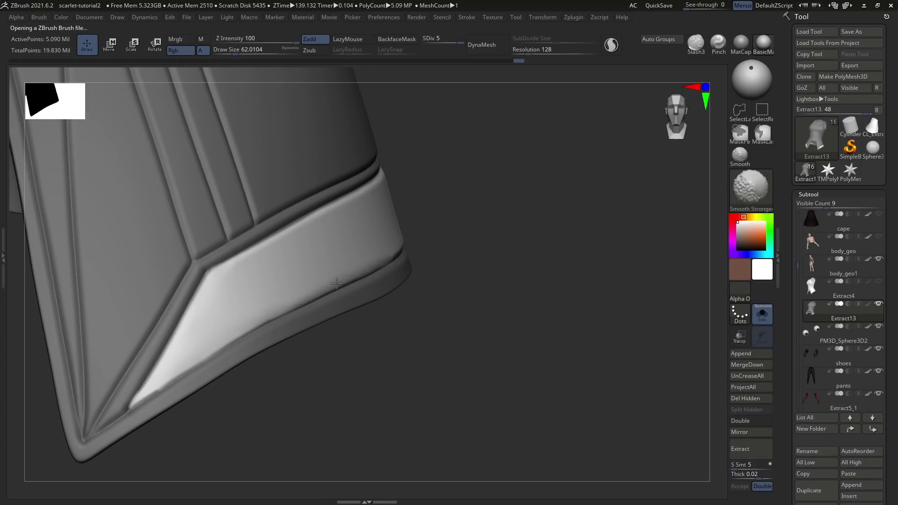
Build subtle surface variation along the unmasked hem band to the back with Clay at size about 87 and Z Intensity 16.
right_click_drag(276, 243, 304, 234)
right_click_drag(303, 234, 321, 218, "ctrl")
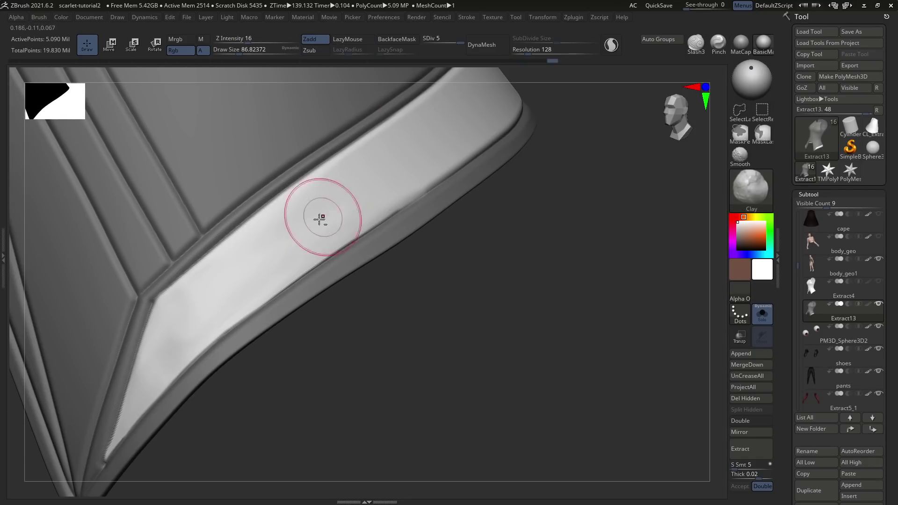
right_click_drag(357, 187, 268, 261, "alt")
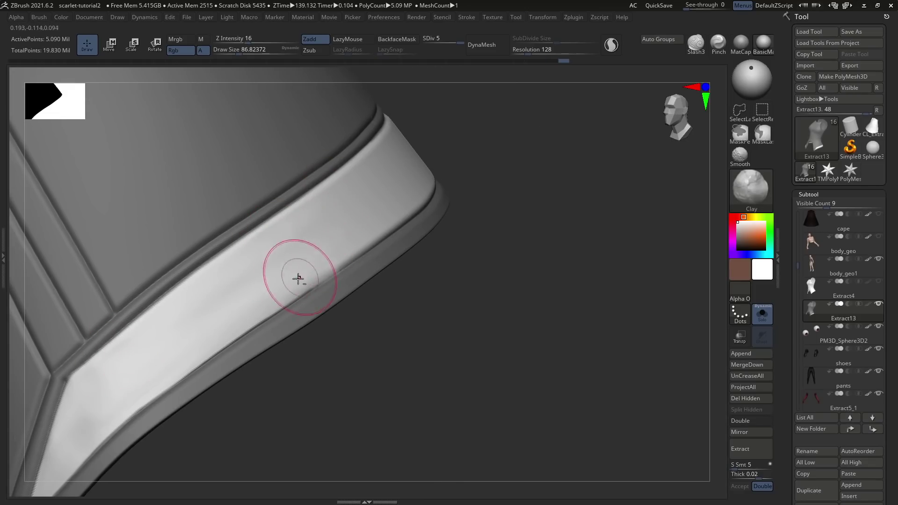
mouse_move(299, 279)
left_mouse_down()
mouse_move(405, 206)
mouse_move(280, 294)
left_mouse_up()
right_click_drag(333, 269, 427, 216)
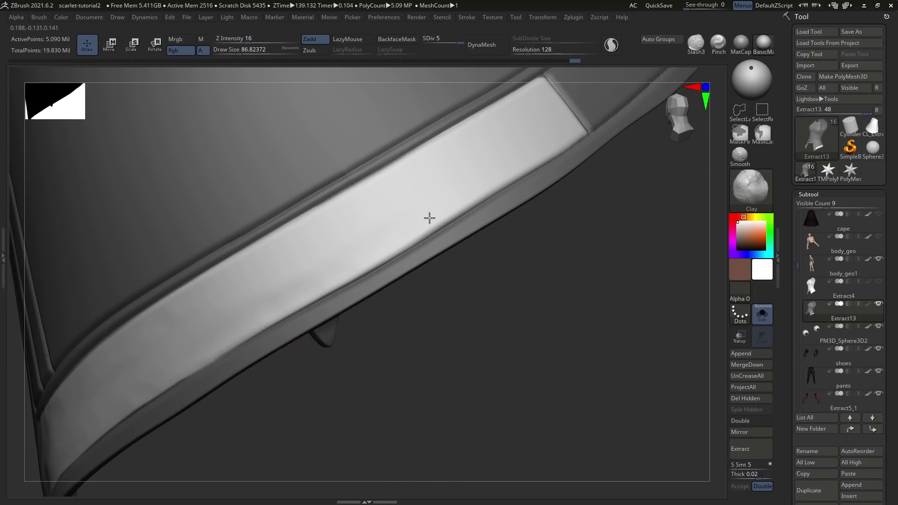
right_click_drag(572, 117, 469, 196)
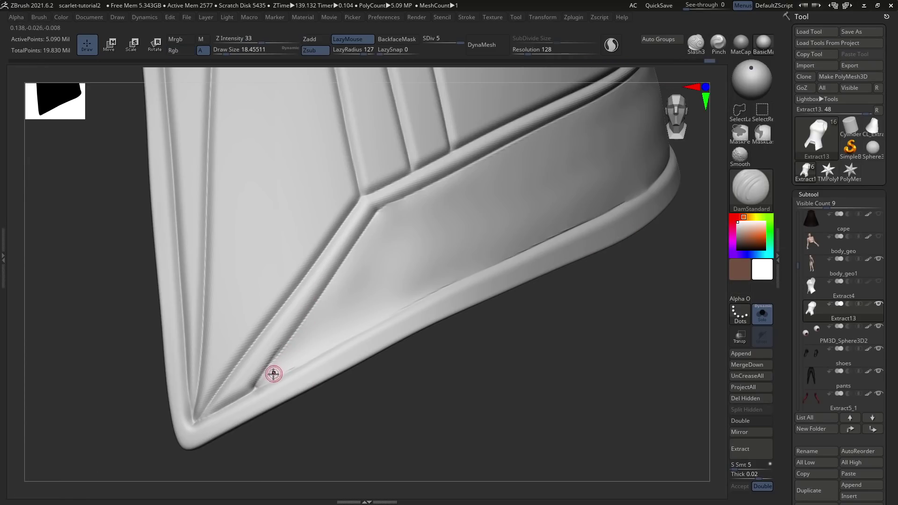
Carve a crisp crease along the hem band's lower edge with DamStandard at size about 18 and LazyRadius 127.
left_click_drag(351, 339, 498, 261)
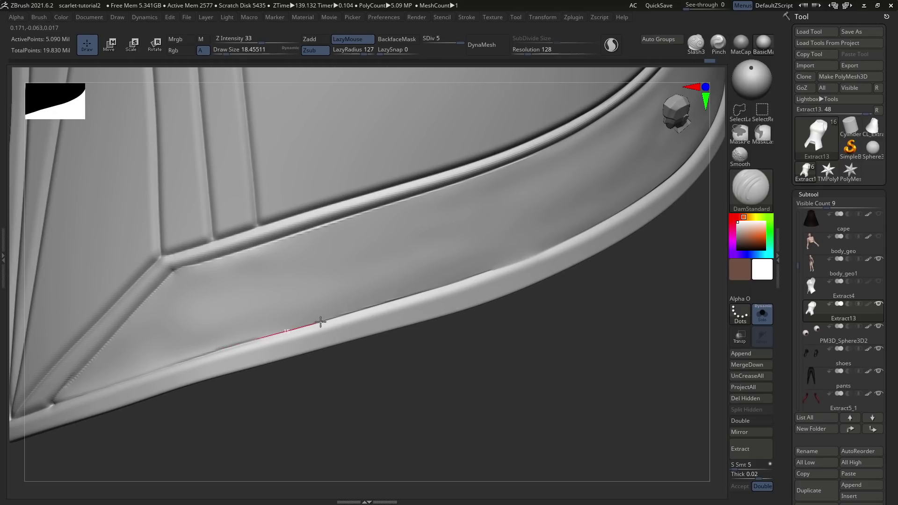
left_click_drag(376, 307, 437, 289)
left_click_drag(503, 267, 570, 237)
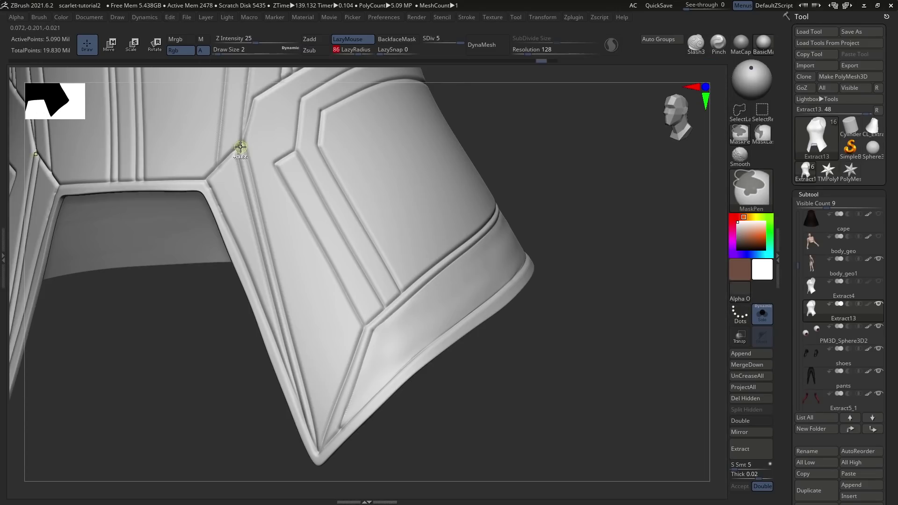
Isolate the narrow strip running down the front flap with an inverted mask and shape it with Smooth Stronger and Clay.
left_click_drag(239, 147, 327, 484)
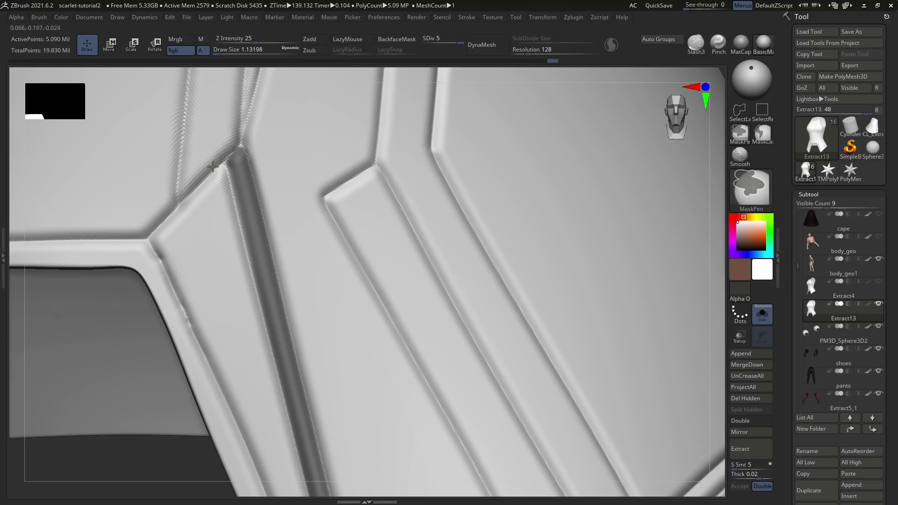
mouse_move(249, 135)
left_mouse_down("ctrl+alt")
mouse_move(257, 185)
mouse_move(281, 208)
left_mouse_up("ctrl+alt")
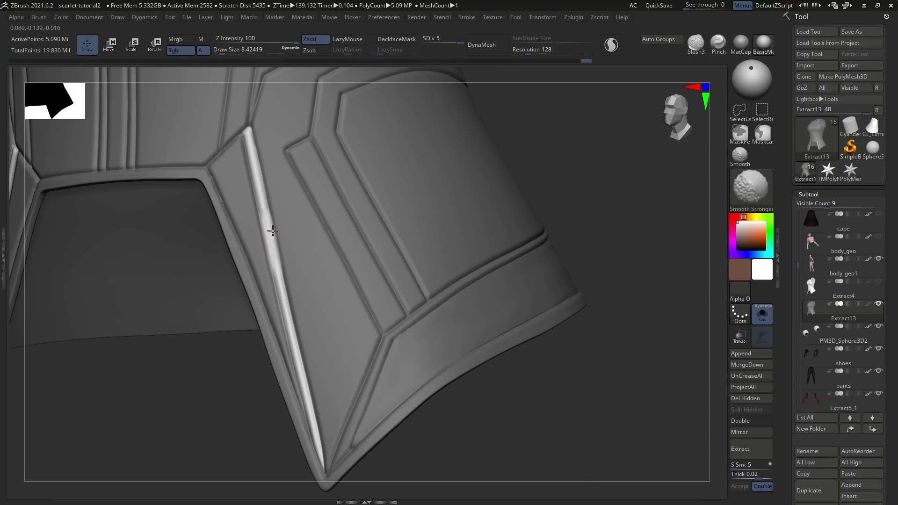
mouse_move(273, 231)
left_mouse_down("shift")
mouse_move(247, 133)
mouse_move(326, 465)
left_mouse_up("shift")
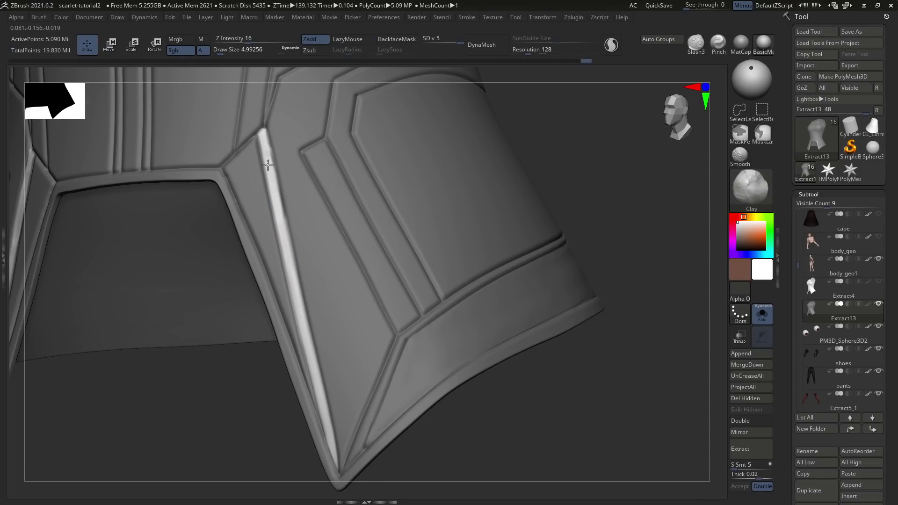
left_click_drag(289, 266, 321, 411)
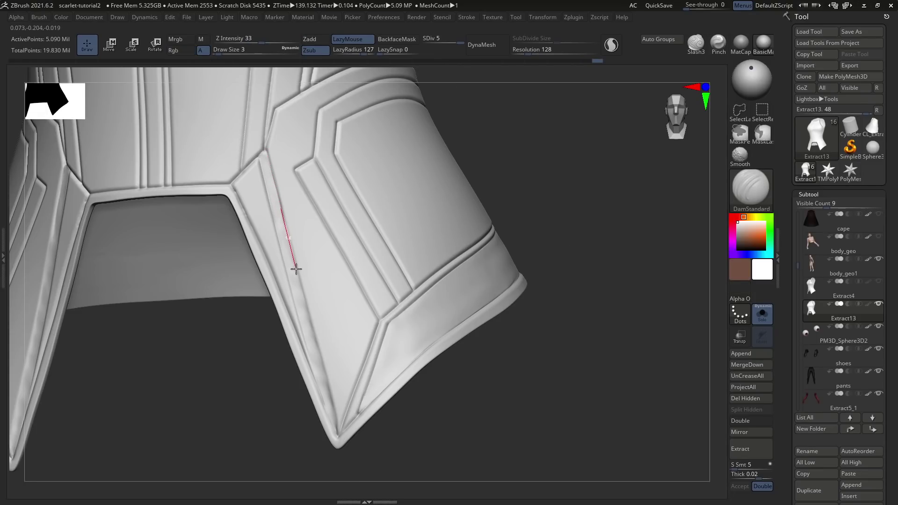
Carve a seam down the edge of the flap's narrow strip to its tip with DamStandard at size 3 and LazyRadius 127.
left_click_drag(296, 269, 345, 457)
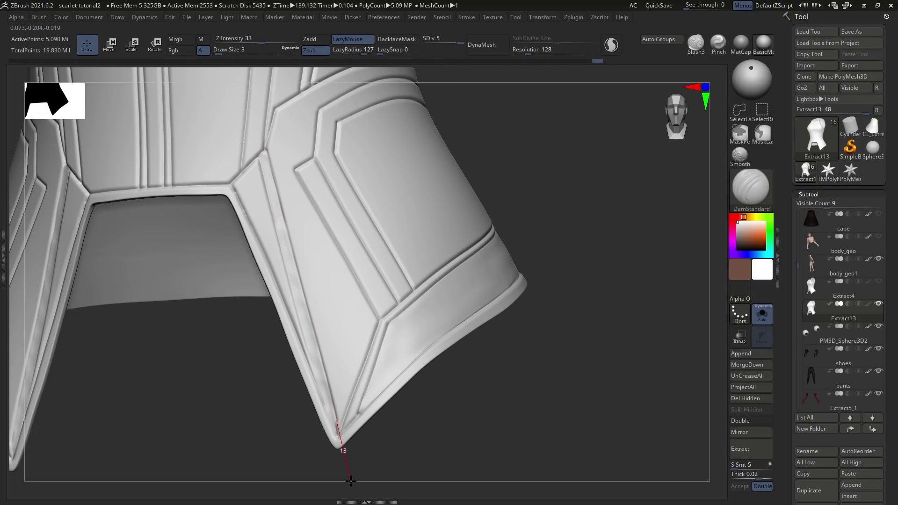
Carve the inner seam of the front flap's narrow strip down to its tip with DamStandard at size 3 and Z Intensity 33.
left_click_drag(263, 175, 275, 236)
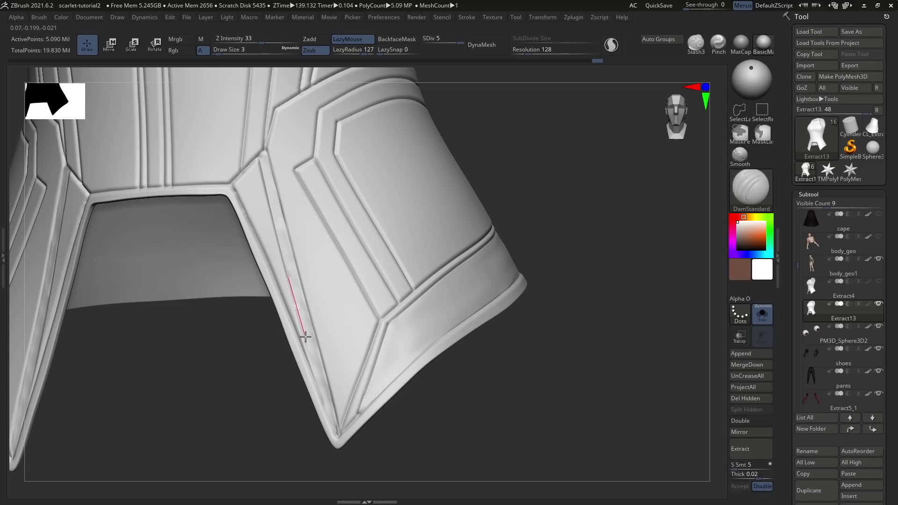
left_click_drag(322, 402, 339, 468)
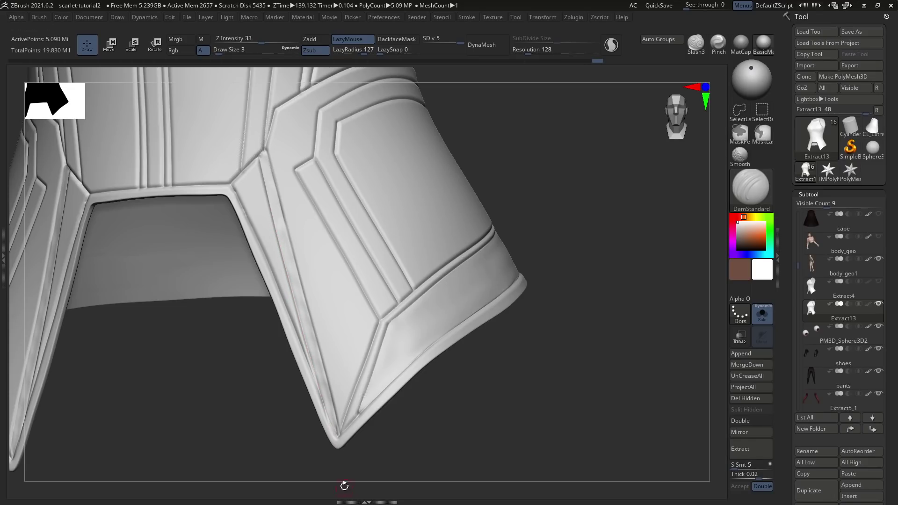
Sharpen the seams around the hip panel and the slim panel beside it with DamStandard at size 2, Z Intensity 26 and LazyRadius 127.
left_click_drag(318, 218, 346, 273)
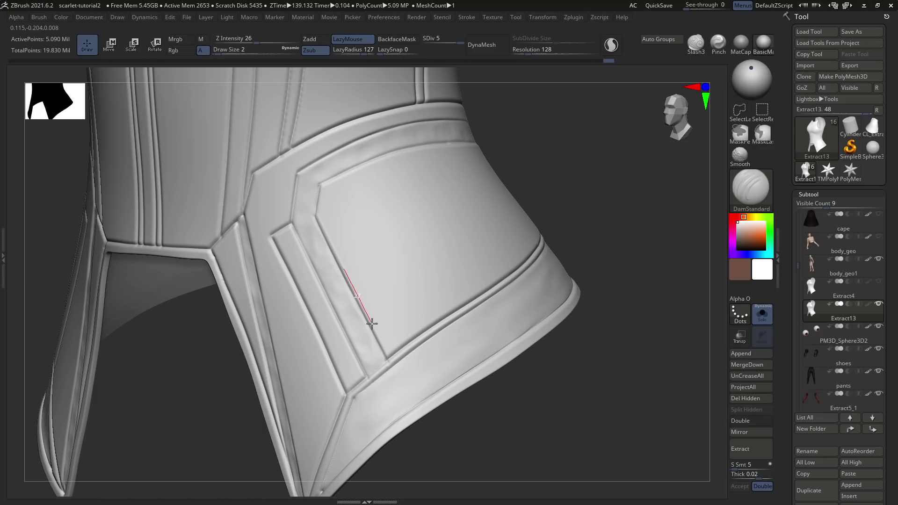
left_click_drag(413, 405, 415, 408)
left_click_drag(325, 185, 374, 161)
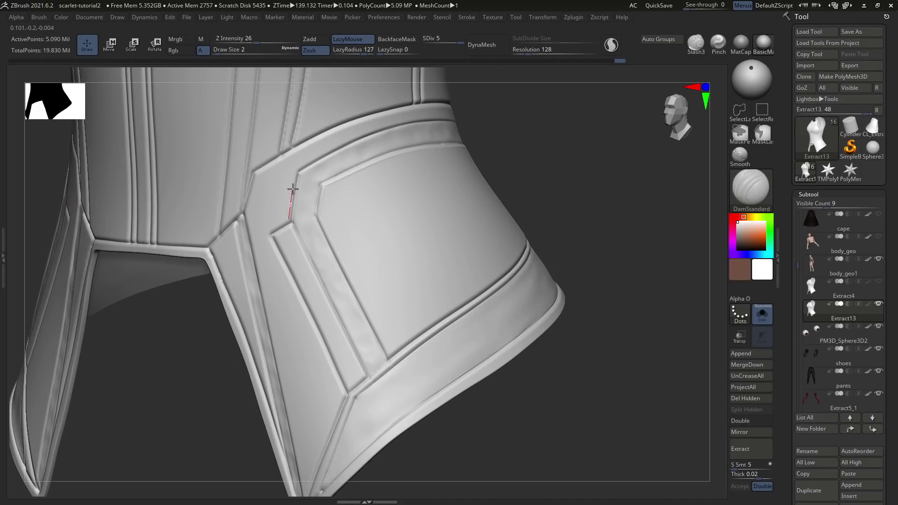
left_click_drag(272, 230, 282, 226)
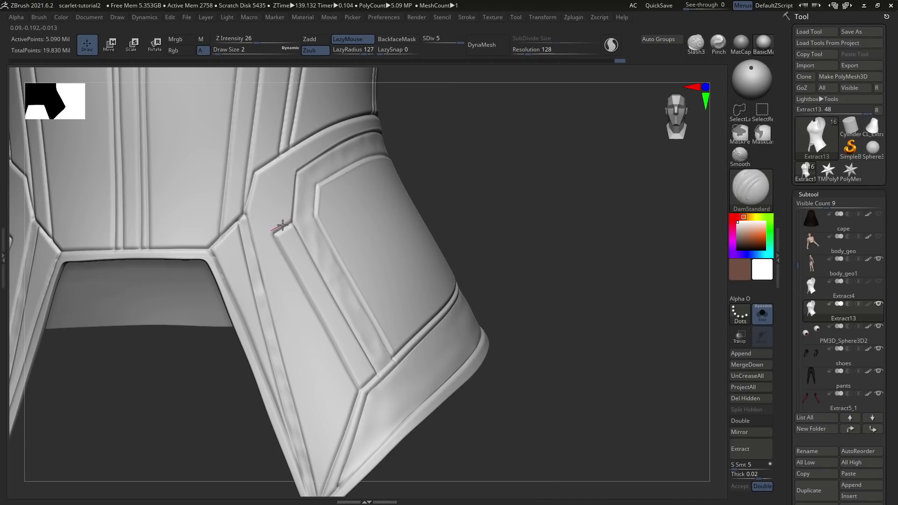
left_click_drag(333, 193, 340, 175)
left_click_drag(273, 236, 300, 293)
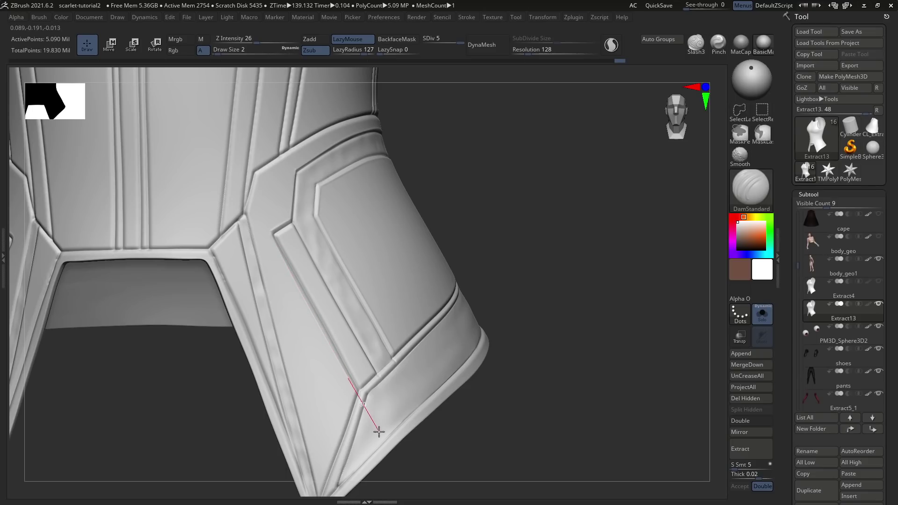
left_click_drag(378, 431, 357, 397)
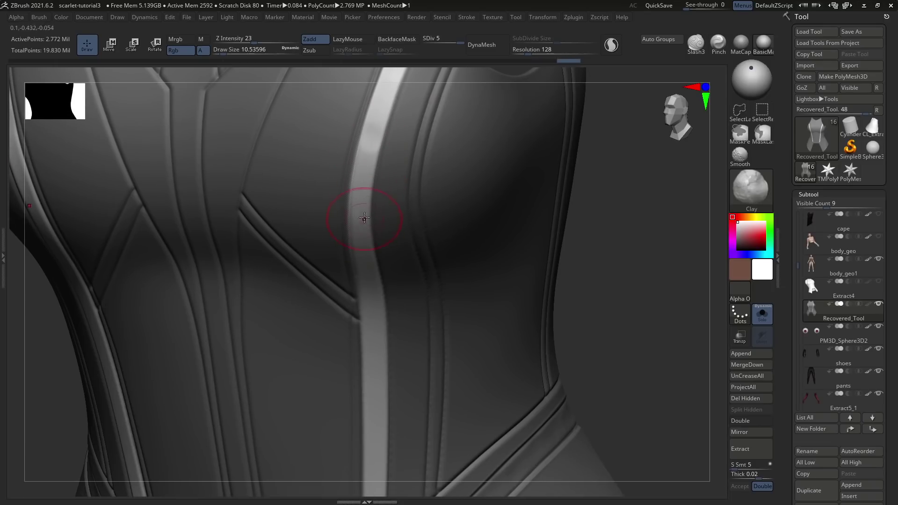
Build subtle surface variation down the unmasked vertical torso strip with Clay at size about 10.5, lowering Z Intensity to 19.
right_click_drag(364, 218, 363, 183)
left_click_drag(363, 183, 367, 252)
right_click_drag(367, 253, 280, 72)
left_click(250, 41)
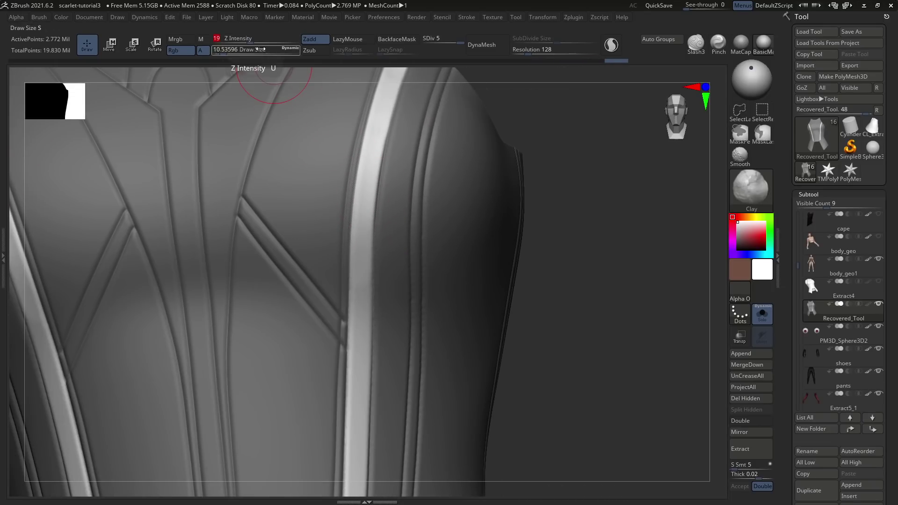
right_click_drag(361, 220, 369, 156)
left_click_drag(367, 115, 367, 232)
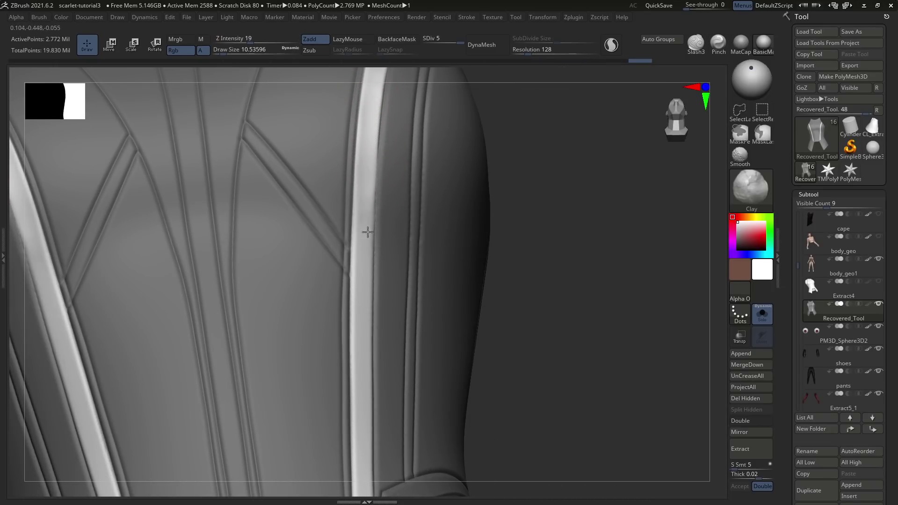
mouse_move(367, 232)
right_mouse_down()
mouse_move(367, 208)
mouse_move(352, 379)
right_mouse_up()
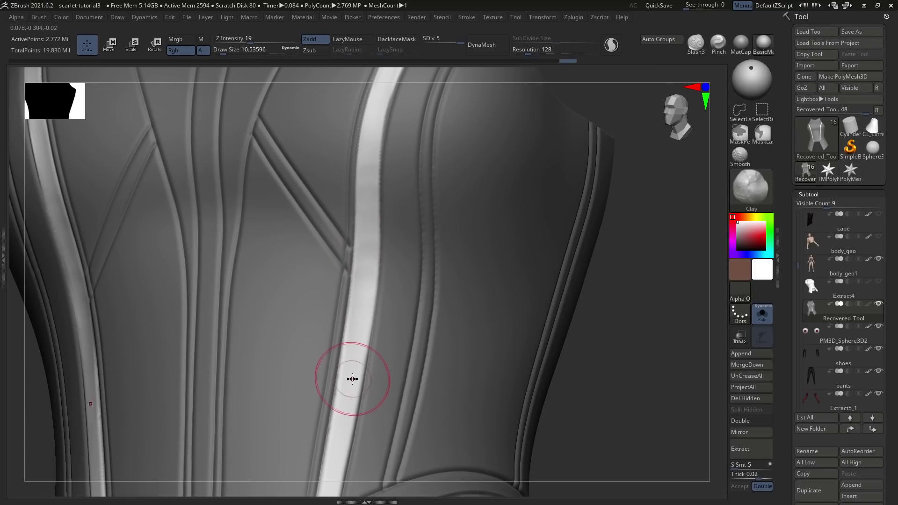
right_click_drag(373, 147, 323, 451)
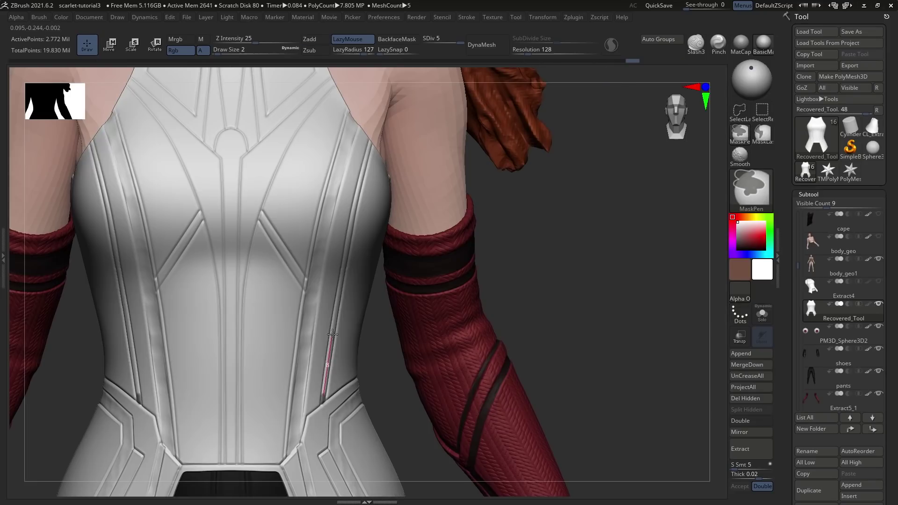
Mask the slim outer strip from waist to armhole with MaskPen at size 2 and LazyRadius 127.
left_click_drag(333, 334, 367, 152, "ctrl")
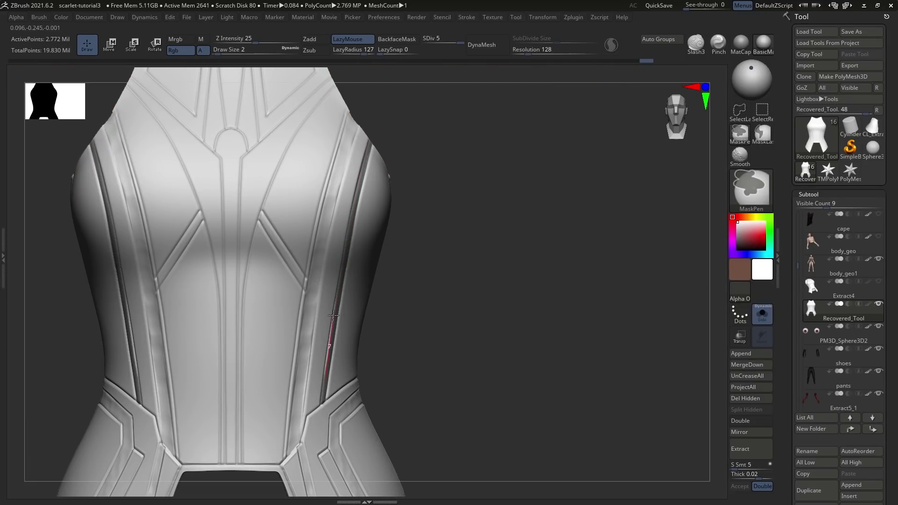
left_click_drag(329, 317, 344, 249, "ctrl")
left_click_drag(319, 146, 343, 90)
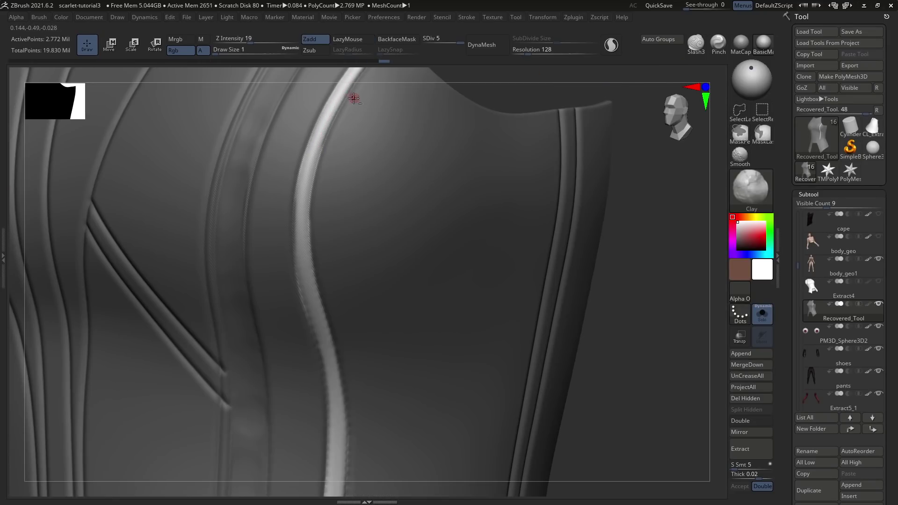
Build subtle relief along the unmasked slim outer strip with Clay at size about 8.4 and Z Intensity 19.
right_click_drag(332, 134, 318, 173, "alt")
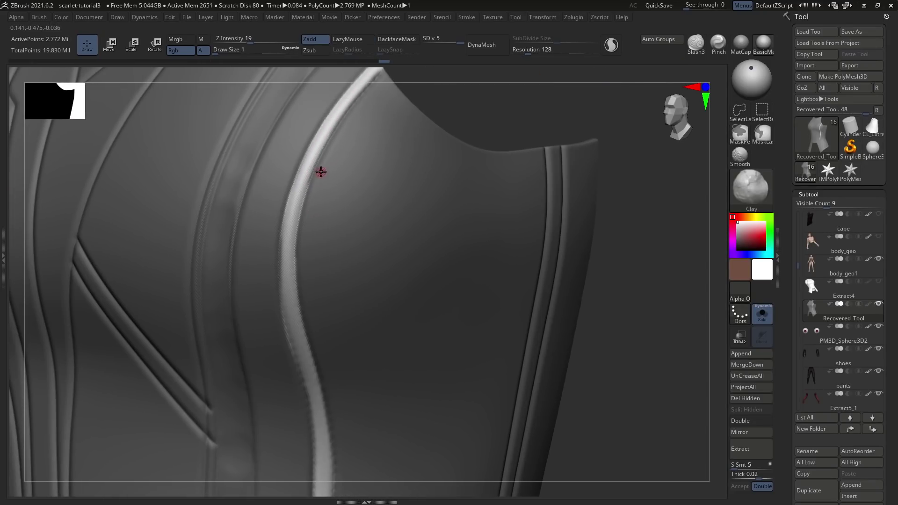
key("s")
left_click(313, 171)
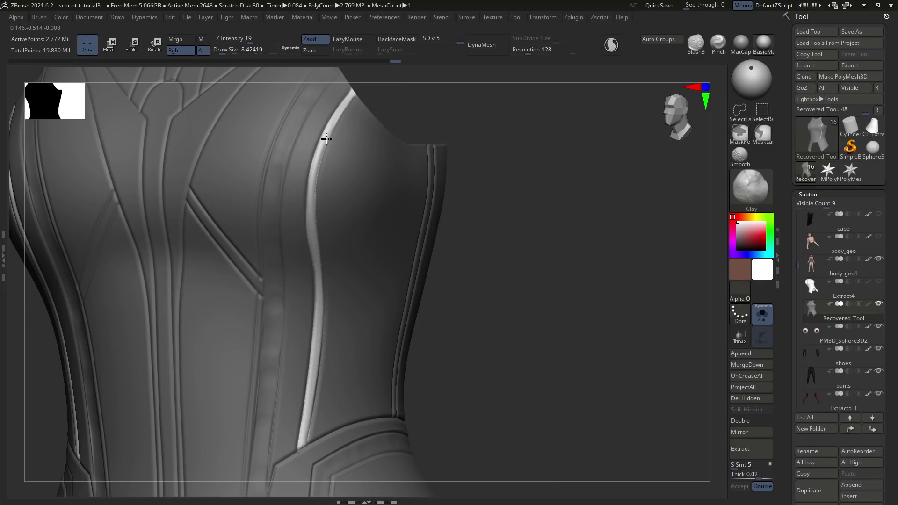
mouse_move(327, 138)
left_mouse_down()
mouse_move(315, 154)
mouse_move(312, 218)
left_mouse_up()
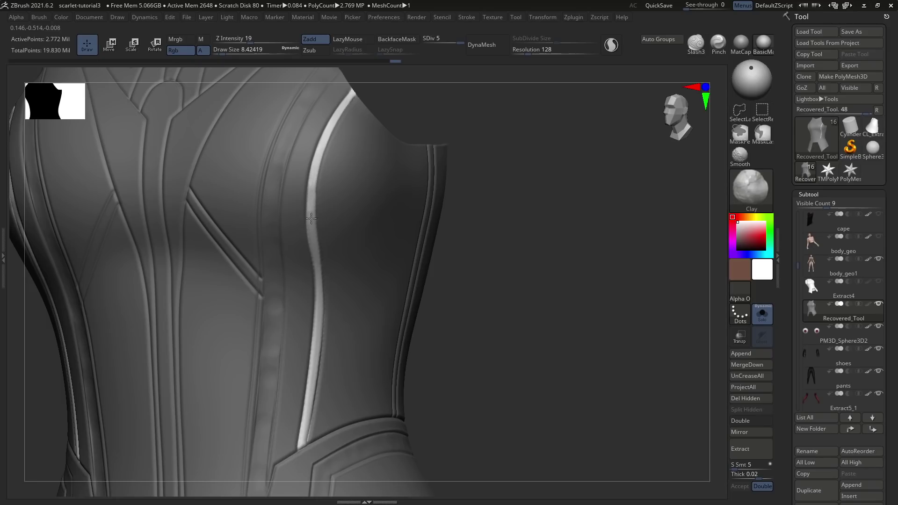
left_click_drag(319, 311, 303, 453)
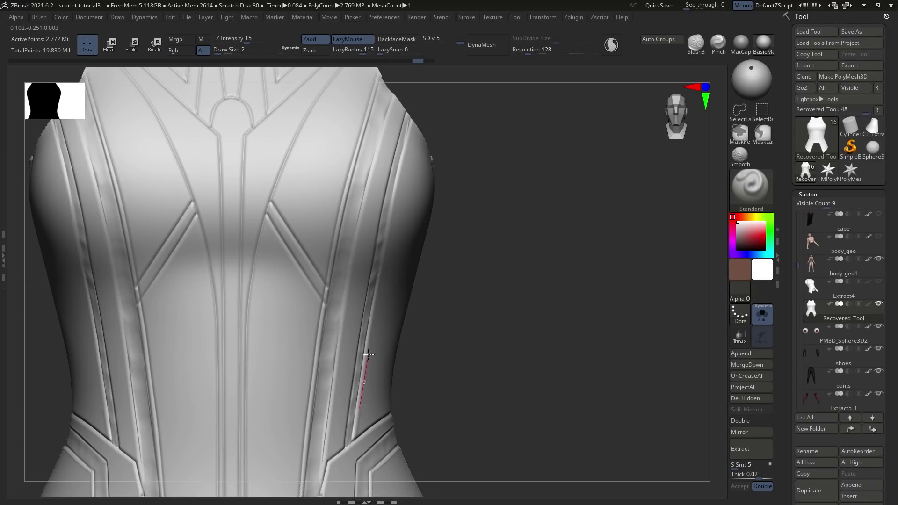
Raise thin ridges along the edges of the vertical side strips with the Standard brush at size 2, Z Intensity 15 and LazyRadius 115.
left_click_drag(393, 201, 411, 123)
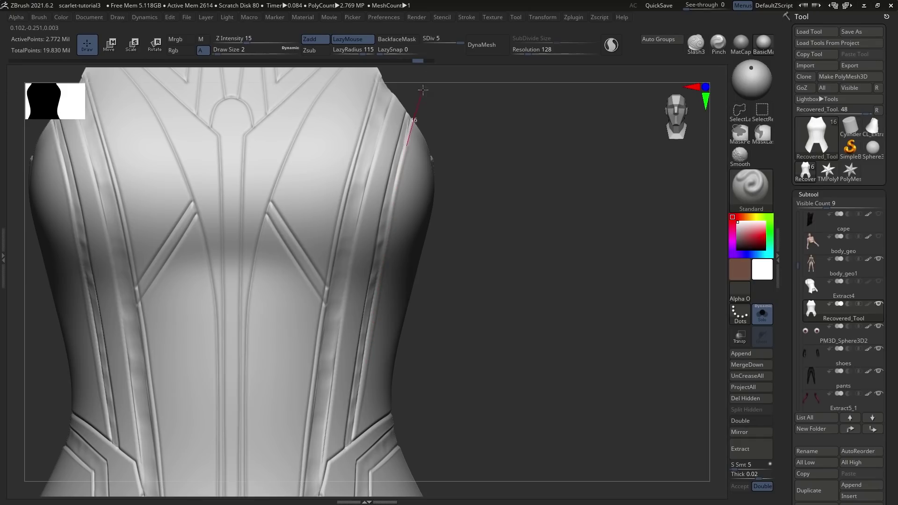
left_click_drag(324, 393, 332, 337)
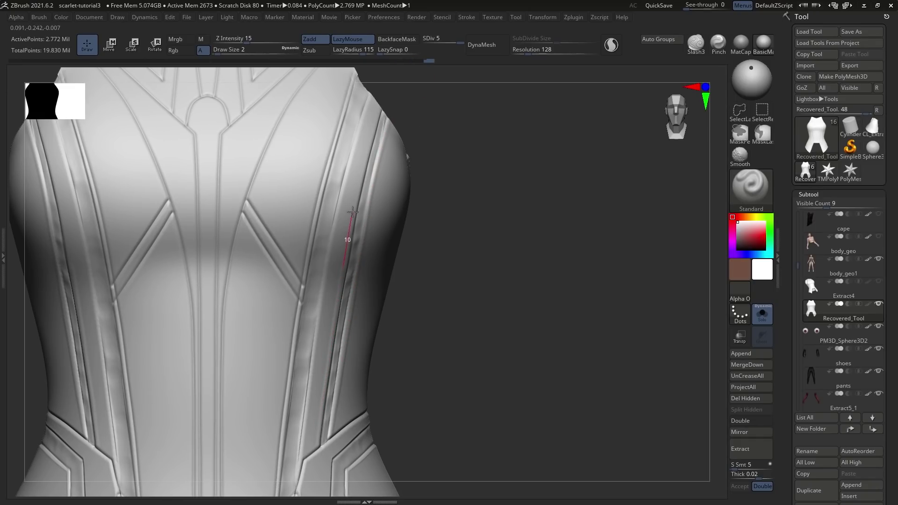
left_click_drag(352, 211, 385, 84)
left_click_drag(309, 440, 316, 386)
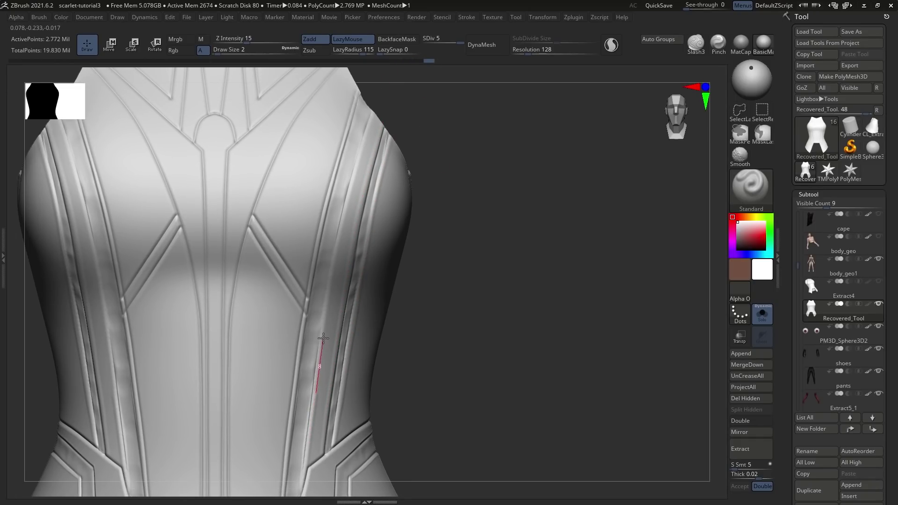
left_click_drag(323, 337, 332, 282)
left_click_drag(358, 162, 367, 122)
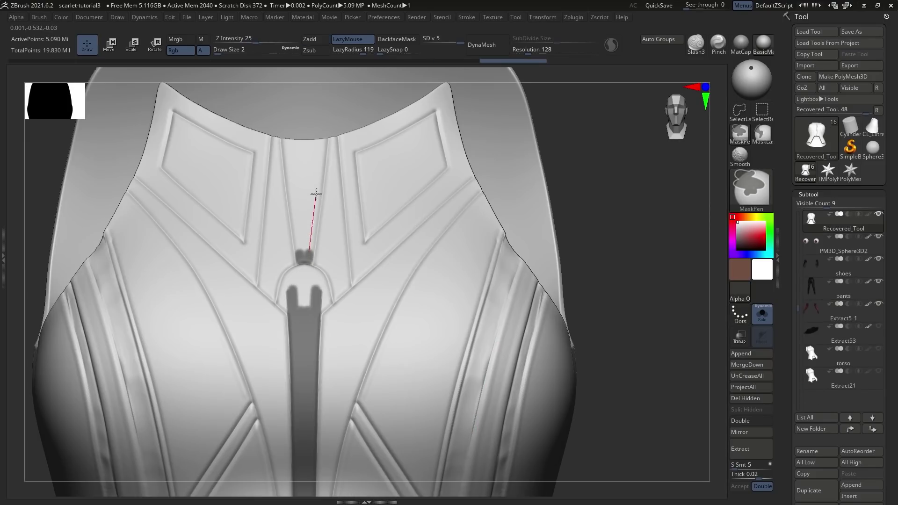
Mask the tapered neck strip and the arched section of the central front strip with MaskPen at size 2, using LazyRadius 37 around the arch.
left_click_drag(316, 191, 332, 80)
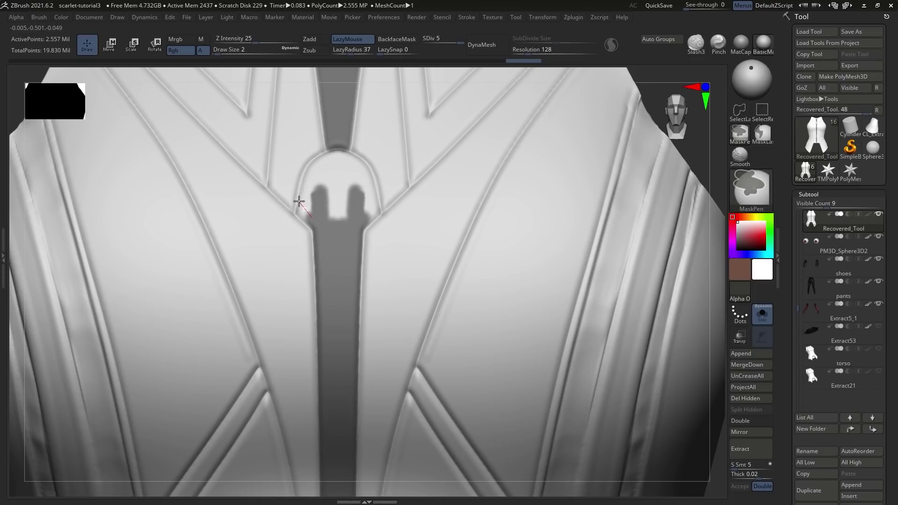
mouse_move(298, 200)
left_mouse_down()
mouse_move(306, 207)
mouse_move(308, 153)
mouse_move(289, 174)
left_mouse_up()
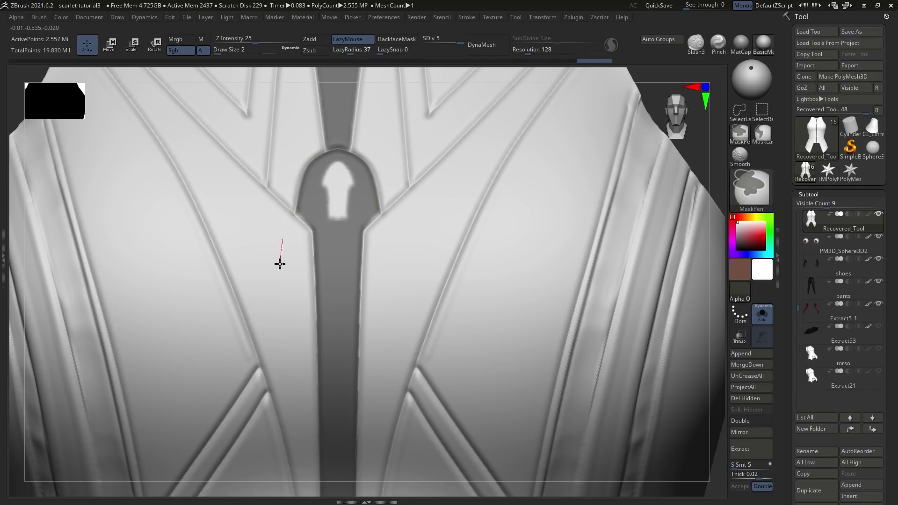
mouse_move(279, 265)
left_mouse_down()
mouse_move(315, 222)
mouse_move(346, 206)
mouse_move(344, 170)
mouse_move(360, 166)
mouse_move(338, 187)
left_mouse_up()
left_click_drag(338, 187, 334, 247, "ctrl")
left_click_drag(335, 145, 341, 198, "ctrl")
left_click_drag(334, 124, 327, 191, "ctrl")
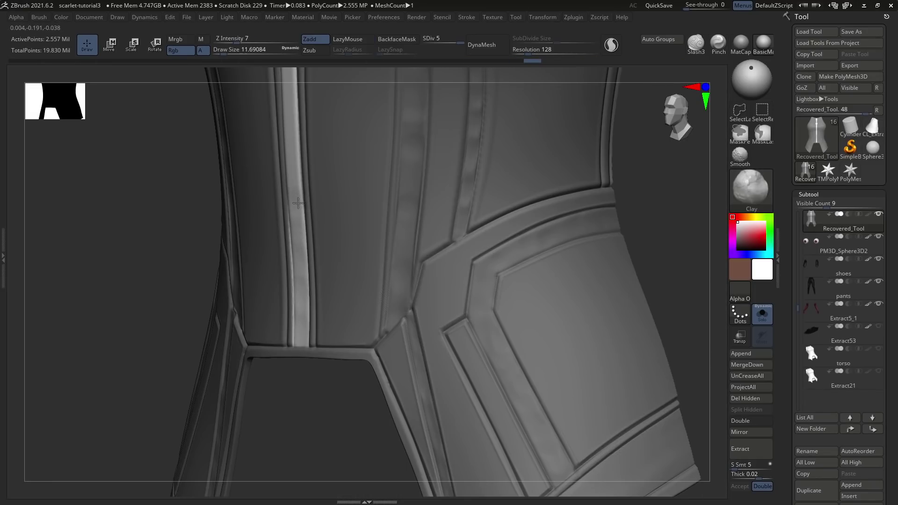
Build subtle surface variation up the unmasked central front strip from hem to chest with Clay at size about 11.7 and Z Intensity 7.
left_click_drag(298, 203, 300, 138)
mouse_move(295, 201)
right_mouse_down()
mouse_move(297, 297)
mouse_move(321, 237)
right_mouse_up()
left_click_drag(293, 238, 292, 110)
mouse_move(294, 82)
right_mouse_down("alt")
mouse_move(309, 214)
mouse_move(294, 212)
right_mouse_up("alt")
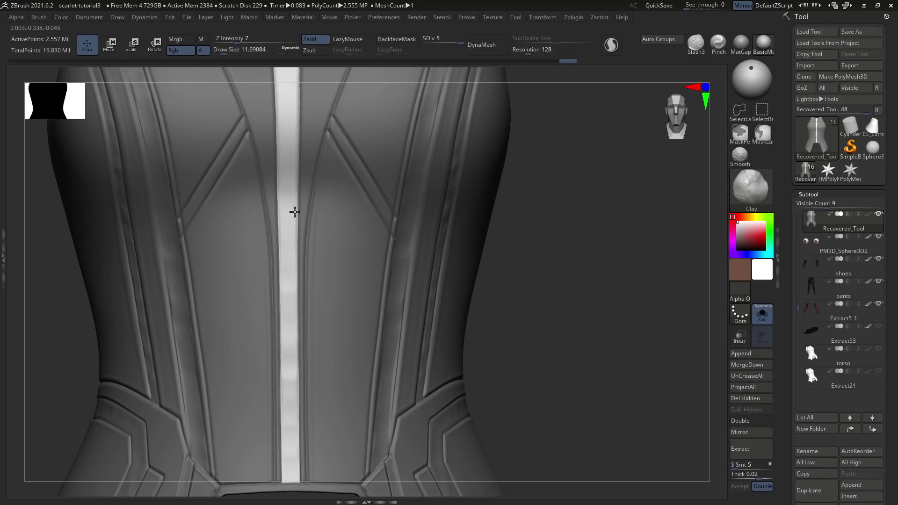
left_click_drag(290, 163, 299, 93)
mouse_move(301, 141)
right_mouse_down("alt")
mouse_move(299, 256)
mouse_move(289, 236)
right_mouse_up("alt")
left_click_drag(289, 250, 295, 166)
right_click_drag(313, 180, 284, 209)
mouse_move(286, 174)
left_mouse_down()
mouse_move(302, 144)
mouse_move(285, 130)
mouse_move(304, 137)
left_mouse_up()
right_click_drag(317, 109, 285, 224, "alt")
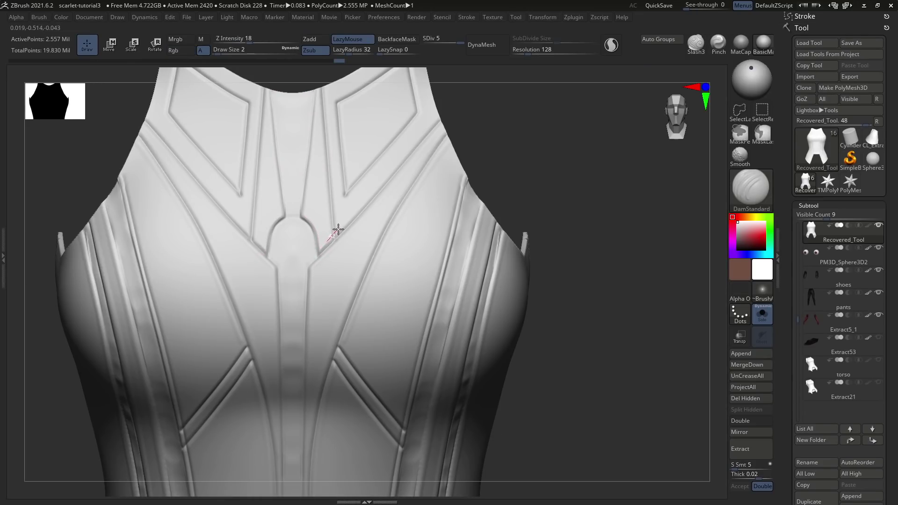
Deepen the seams beside the central arch and up to the neckline with DamStandard at size 2, Z Intensity 18 and LazyRadius 32.
left_click_drag(338, 230, 342, 226)
right_click_drag(331, 241, 330, 263)
left_click_drag(330, 263, 326, 245)
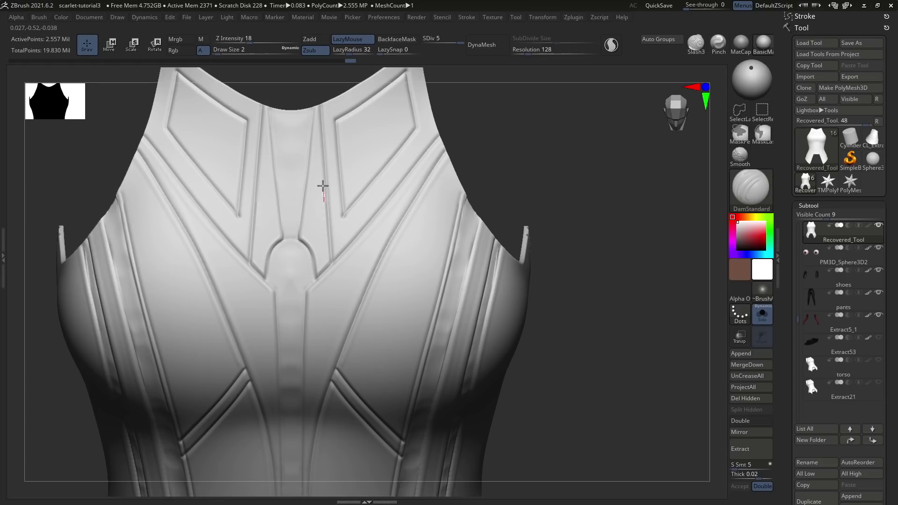
left_click_drag(319, 118, 319, 104)
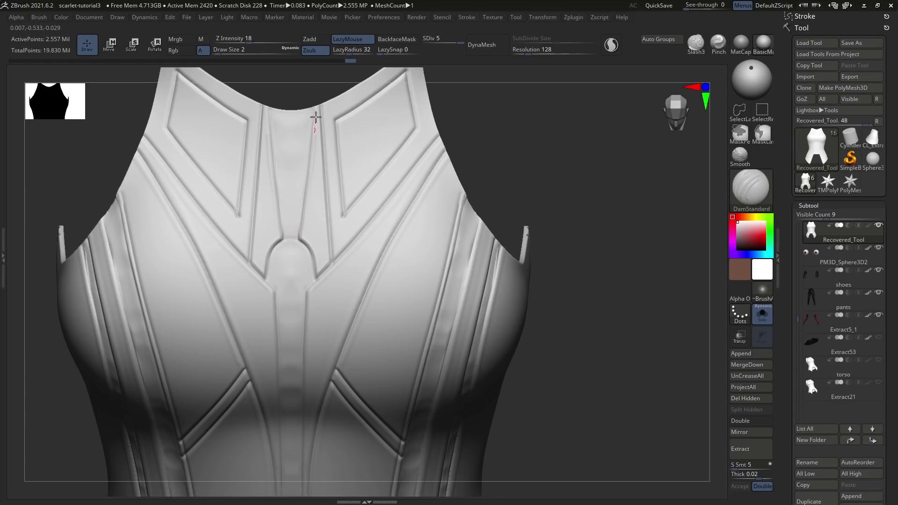
Carve the diagonal chest seam out to the armhole and the upright seam to the neckline with DamStandard at LazyRadius 93.
right_click_drag(355, 197, 329, 249, "alt")
left_click_drag(301, 309, 323, 283)
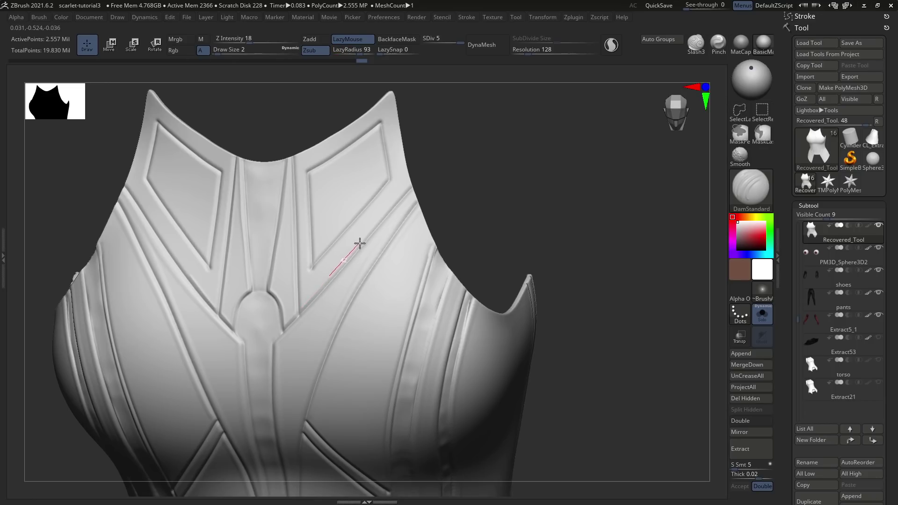
left_click_drag(437, 157, 439, 157)
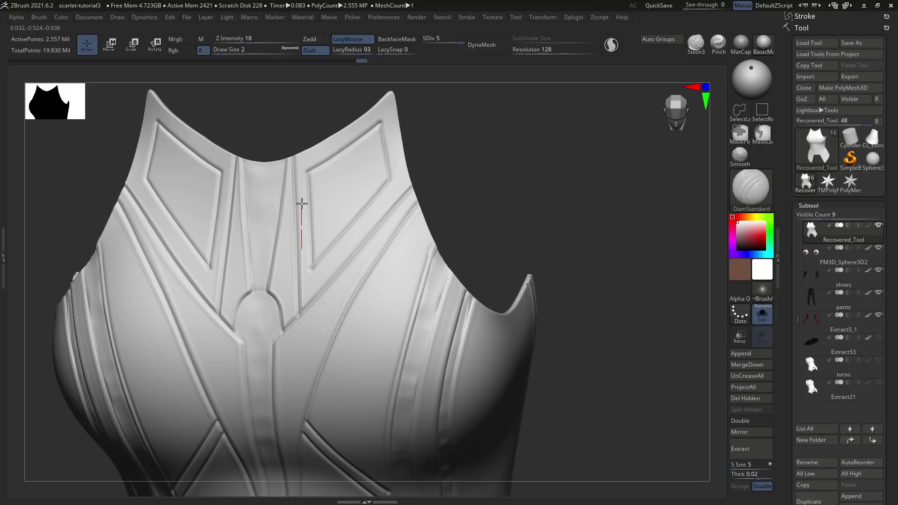
left_click_drag(294, 95, 311, 165)
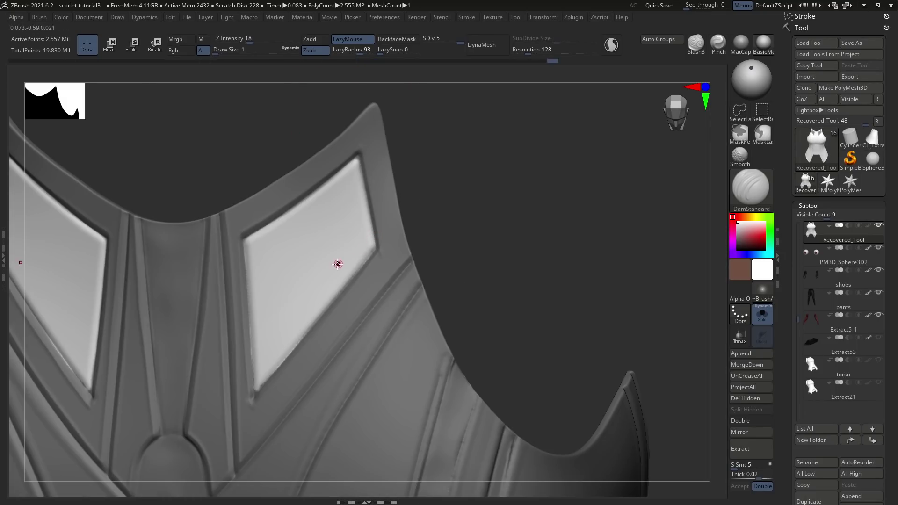
Shift the unmasked diamond-shaped chest panels slightly with the Move transpose.
key("w")
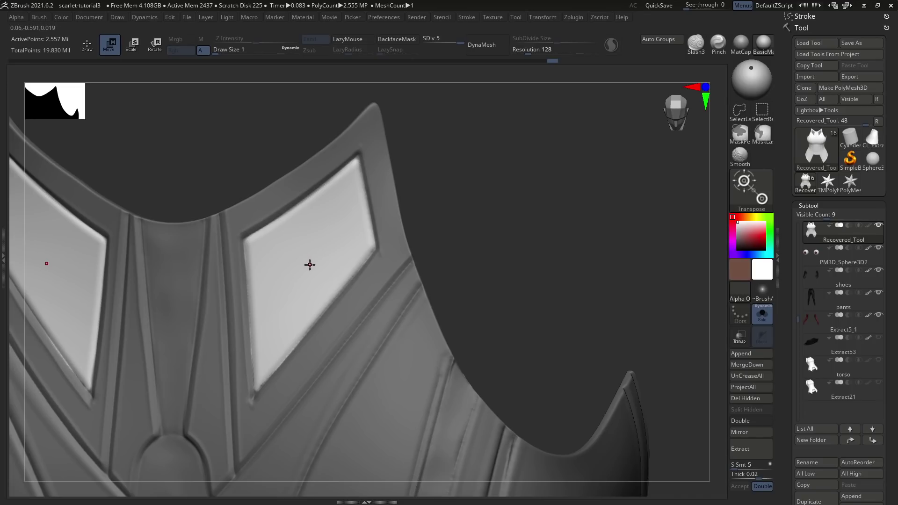
left_click(309, 261, "alt")
right_click_drag(366, 246, 265, 303)
left_click_drag(256, 303, 258, 303)
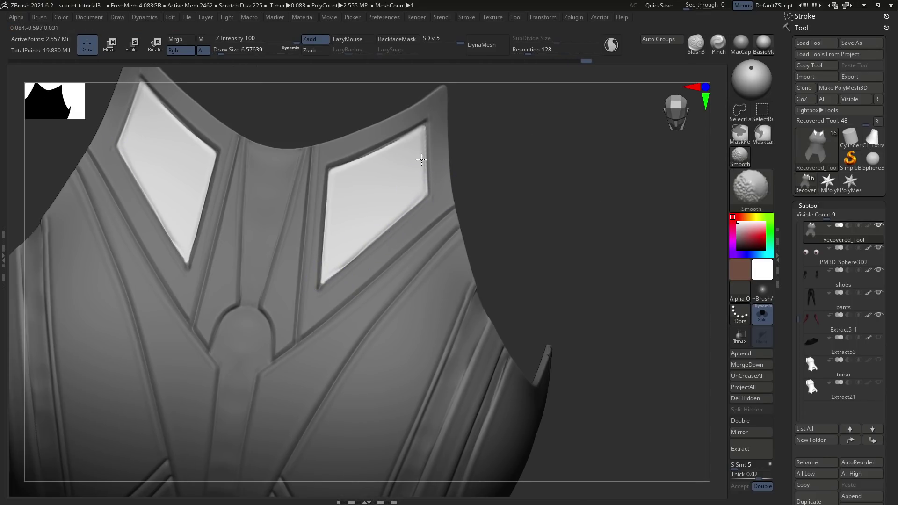
Carve a crisp seam along the upper edge of the diamond chest panel with DamStandard at size about 3.1 and Z Intensity 18.
left_click_drag(333, 173, 352, 167)
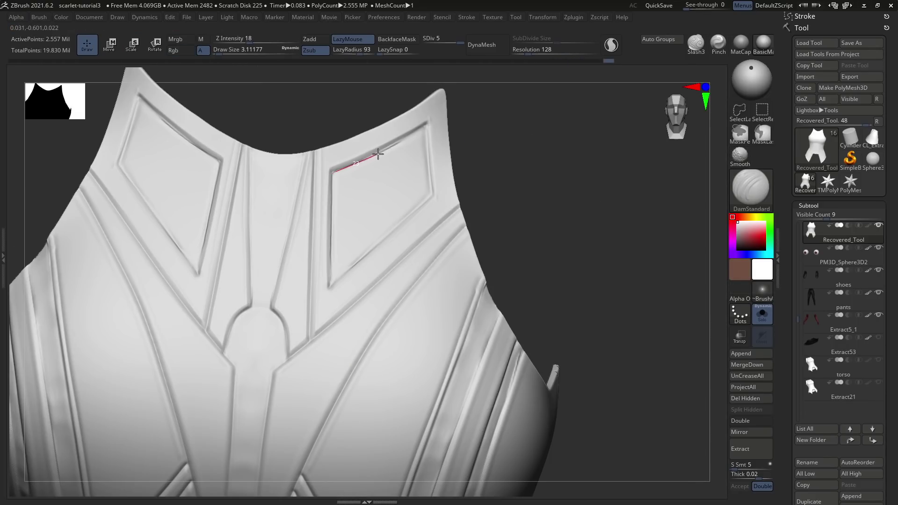
left_click_drag(453, 110, 429, 126)
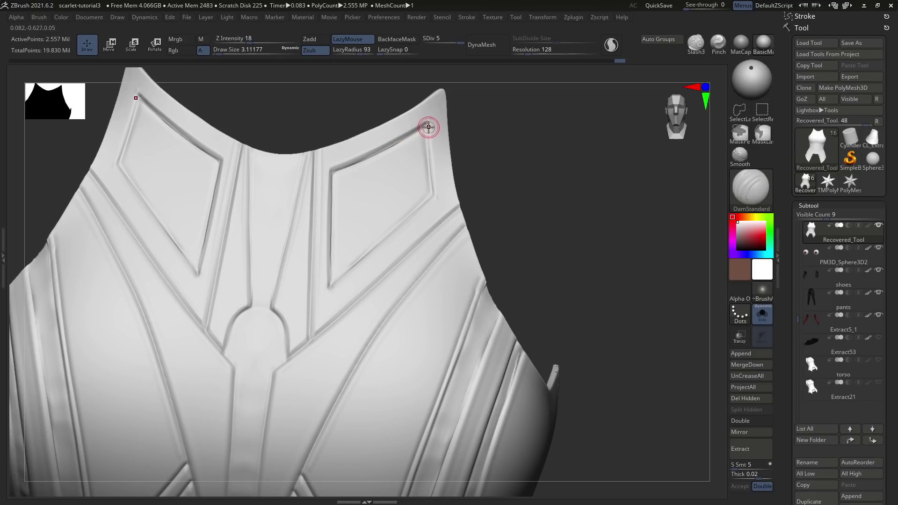
Carve crisp seams along the outer and lower edges of the diamond chest panel with DamStandard at size about 3.1 and LazyRadius 93.
left_click_drag(436, 235, 438, 241)
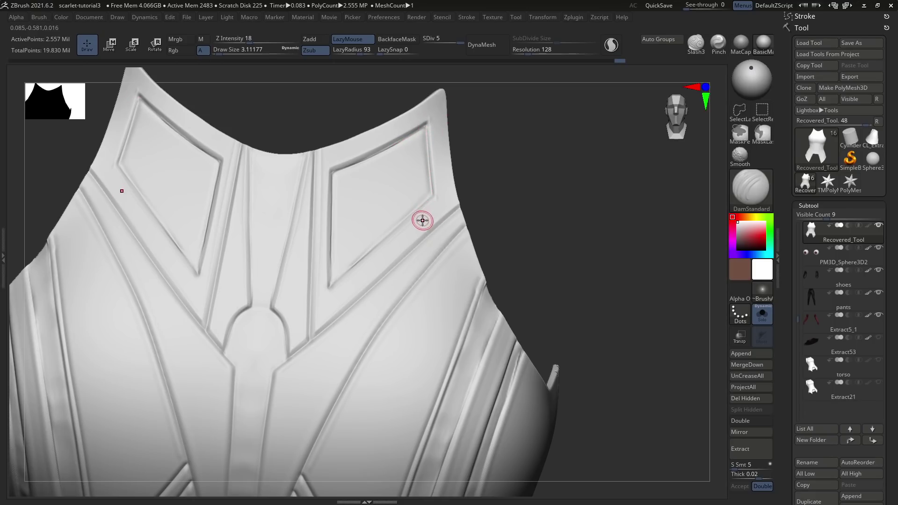
right_click_drag(422, 221, 426, 229)
left_click_drag(432, 193, 419, 204)
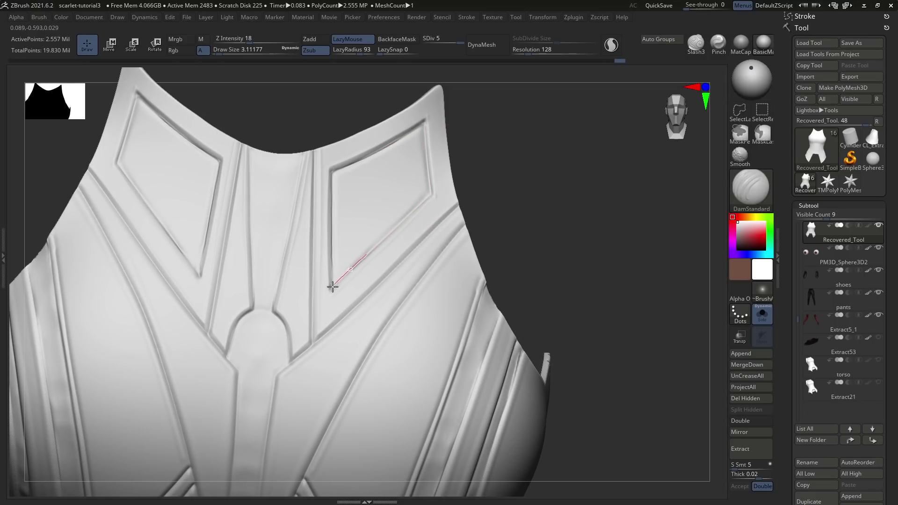
left_click_drag(306, 313, 327, 264)
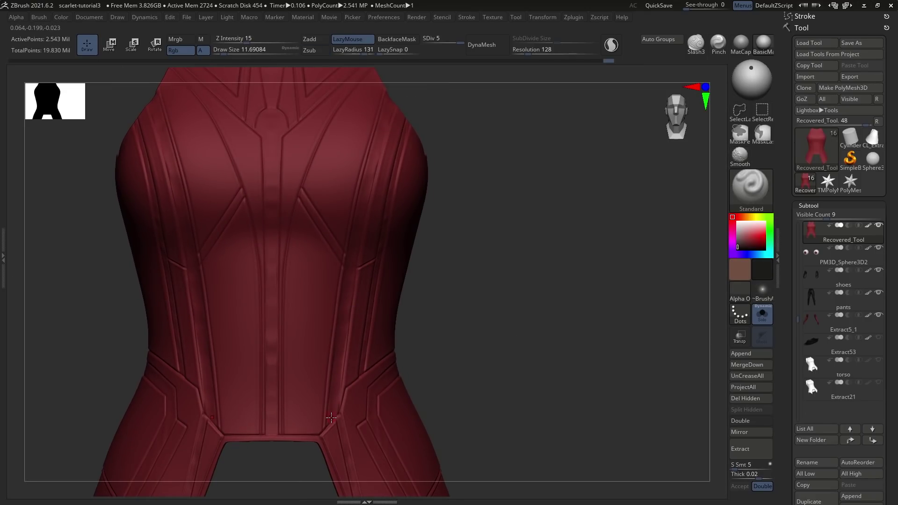
Polypaint the long front side strip black down to the lower corner with the Standard brush at size about 11.7 and LazyRadius 131.
mouse_move(338, 347)
left_mouse_down()
mouse_move(357, 215)
mouse_move(391, 93)
left_mouse_up()
mouse_move(342, 376)
left_mouse_down()
mouse_move(373, 169)
mouse_move(398, 89)
left_mouse_up()
left_click_drag(333, 236, 329, 285)
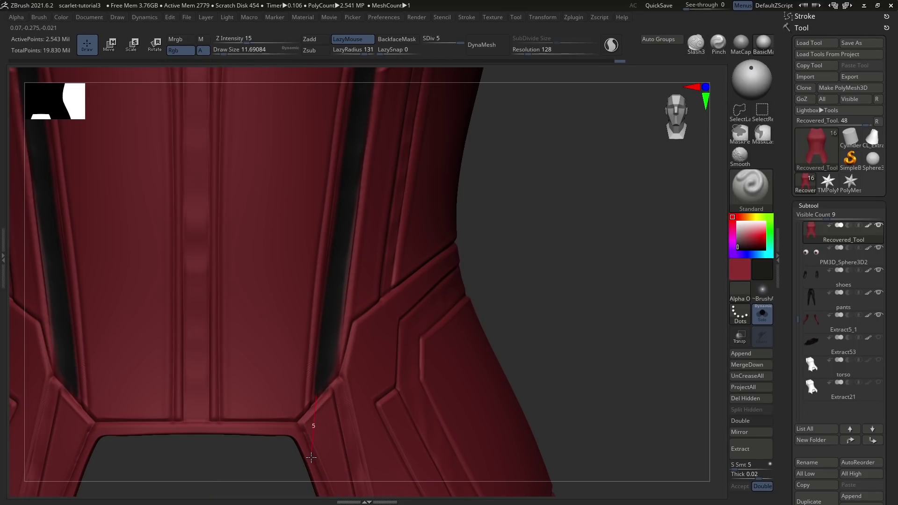
left_click_drag(311, 457, 354, 357)
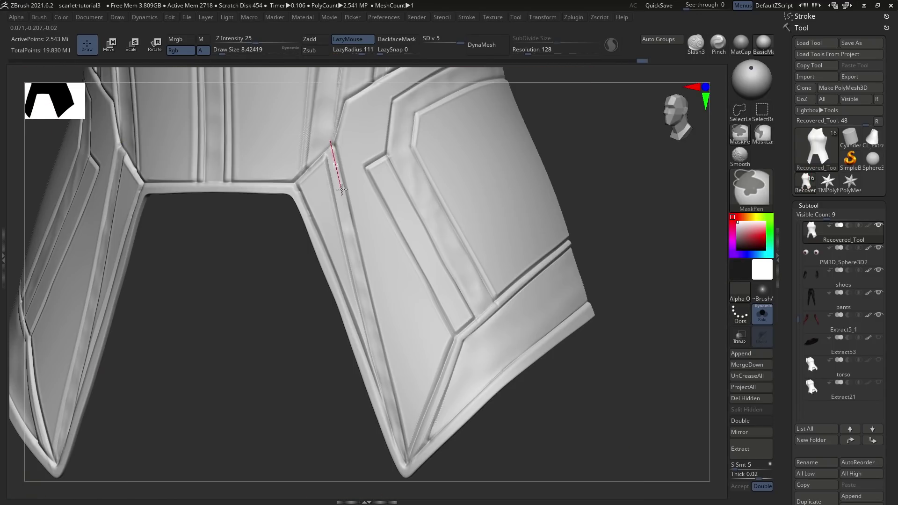
Mask the narrow strip running down the front flap to its tip with MaskPen at size about 8.4 and make it a separate polygroup.
left_click_drag(340, 186, 406, 470)
left_click_drag(325, 138, 371, 338)
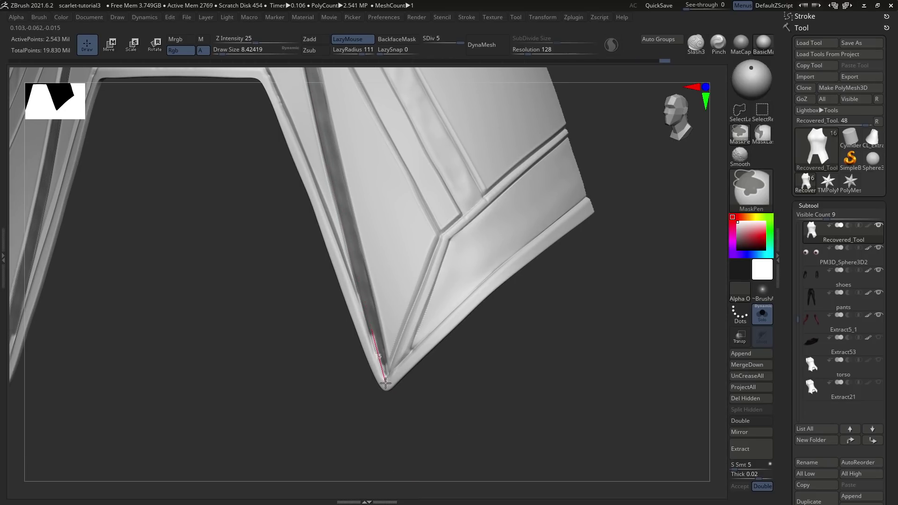
left_click_drag(405, 428, 407, 431, "ctrl")
mouse_move(377, 314)
right_mouse_down("ctrl")
mouse_move(387, 299)
mouse_move(409, 316)
mouse_move(365, 317)
right_mouse_up("ctrl")
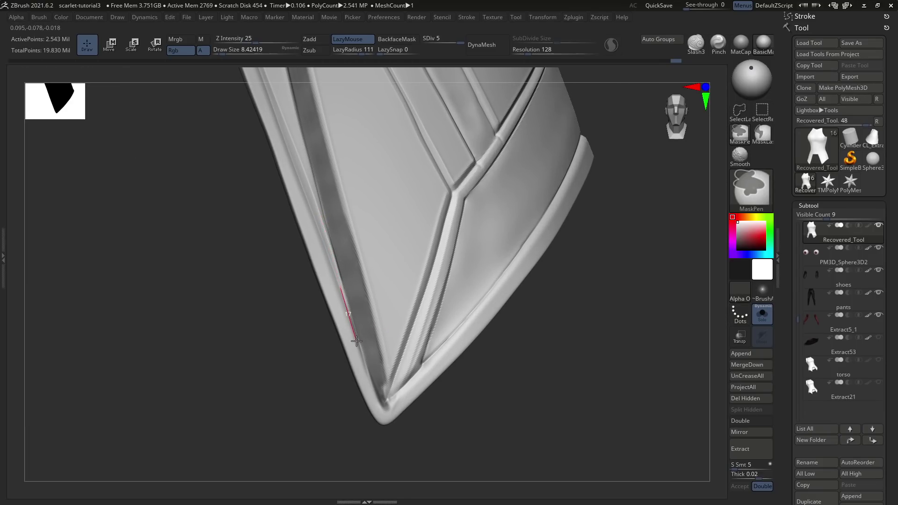
left_click_drag(370, 380, 394, 437)
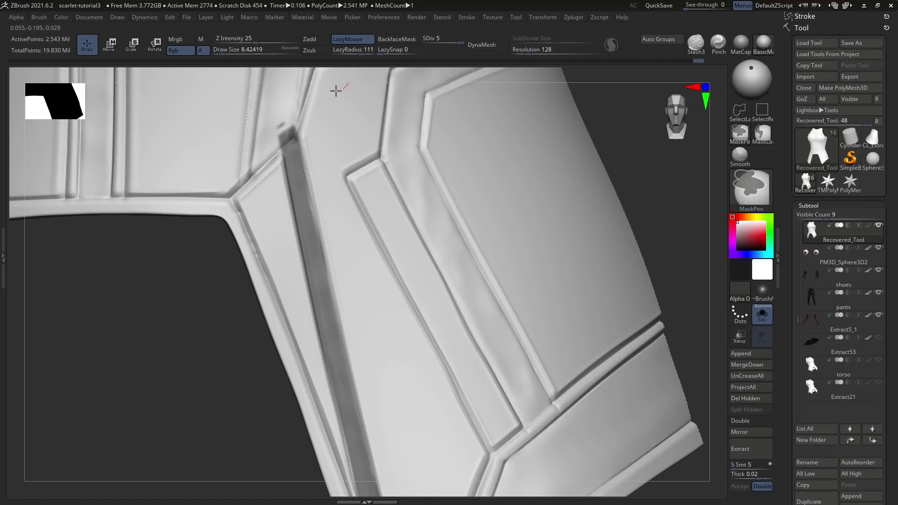
mouse_move(336, 91)
left_mouse_down("ctrl")
mouse_move(236, 156)
mouse_move(192, 202)
mouse_move(229, 187)
left_mouse_up("ctrl")
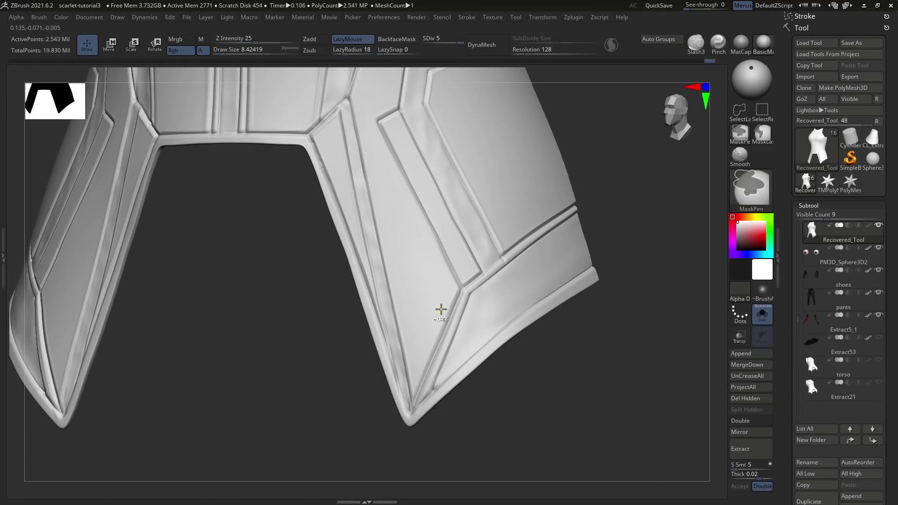
Check the flap strip's polygroup in PolyFrame, mask everything else and fill the strip with black.
key("shift")
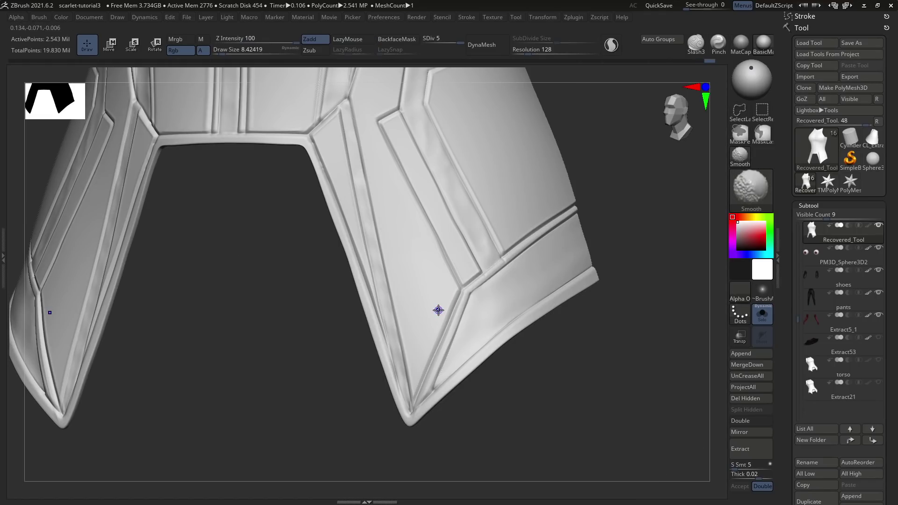
key("shift+f")
key("shift")
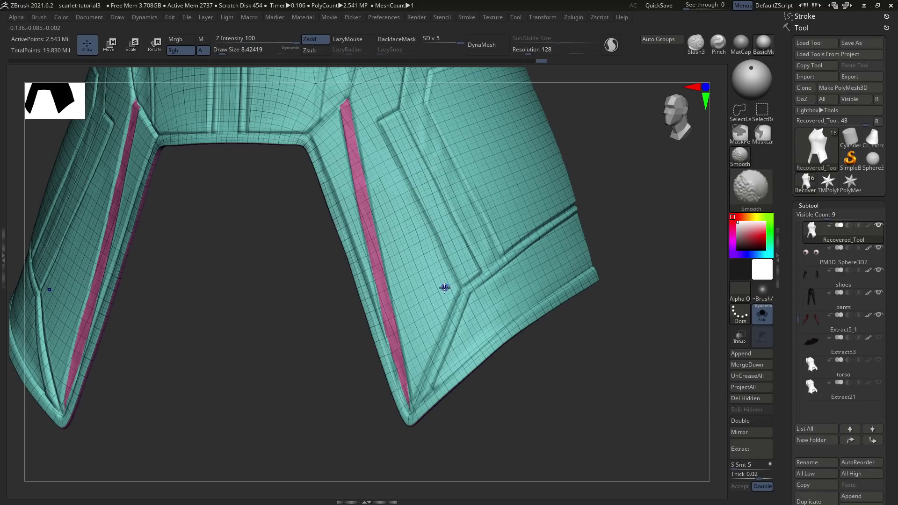
key("shift+f")
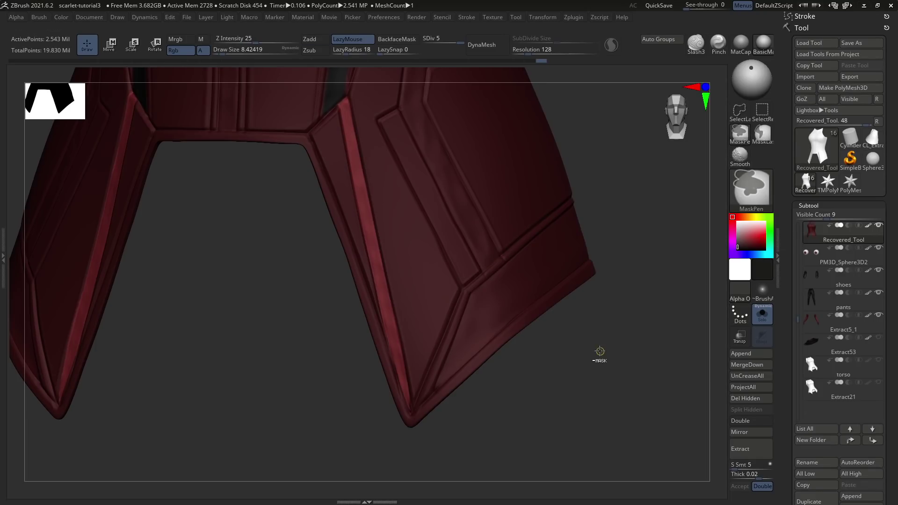
key("ctrl+z")
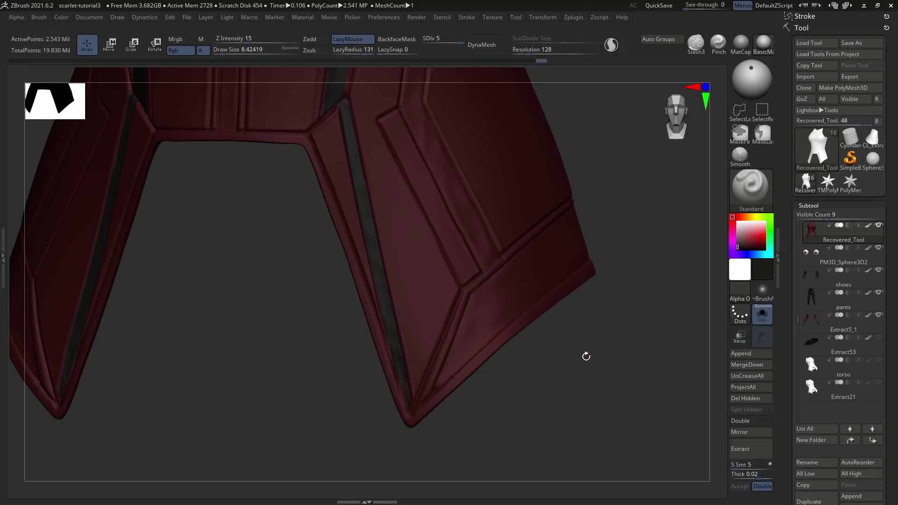
Paint thin black lines in the waist-corner, bottom-edge and inner flap seams with the Standard brush at size 1 and LazyRadius 131.
right_click_drag(464, 283, 410, 155)
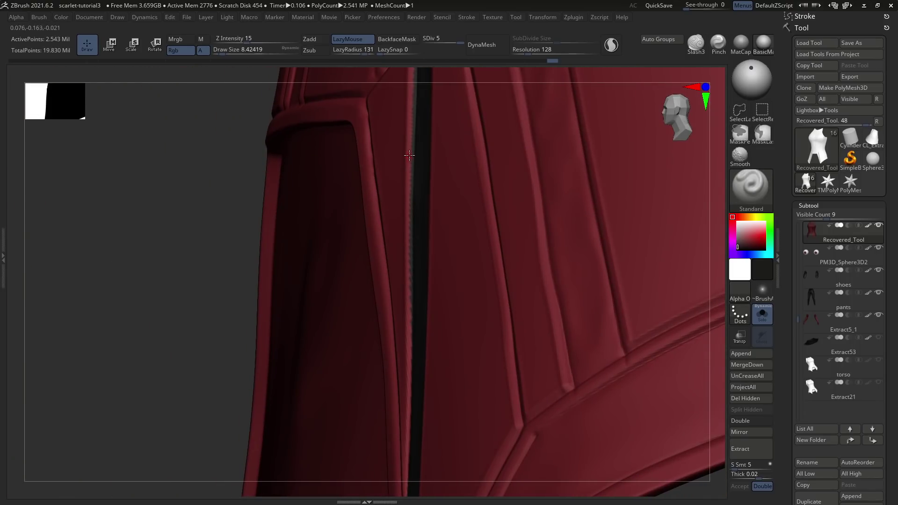
left_click_drag(390, 416, 435, 138)
left_click_drag(435, 139, 435, 137)
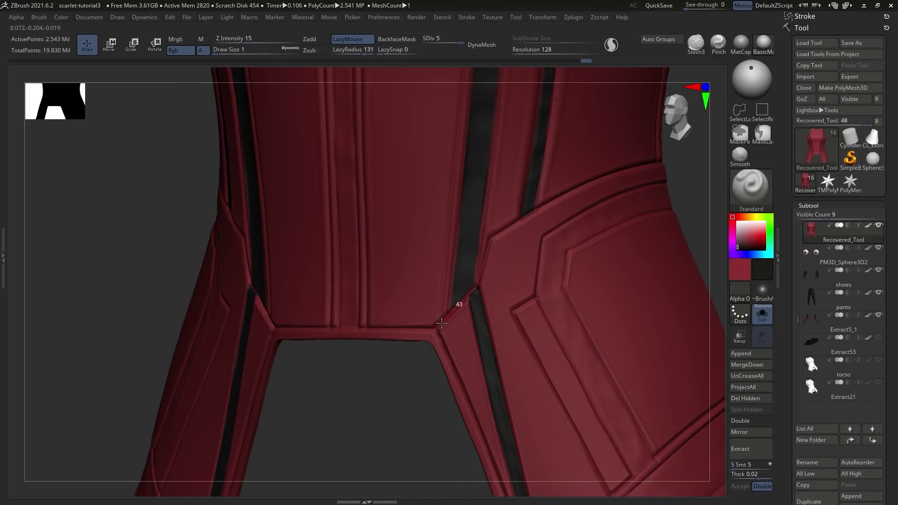
right_click_drag(355, 334, 259, 328, "shift")
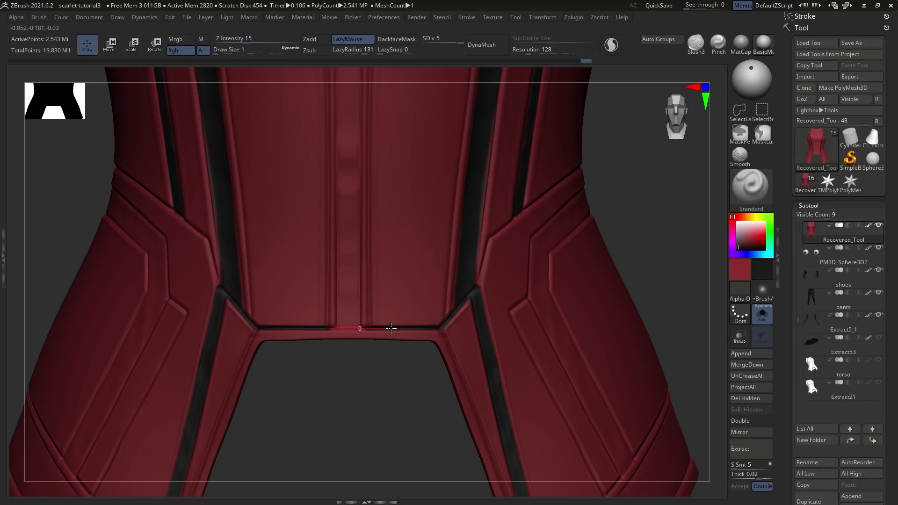
left_click_drag(347, 193, 372, 252)
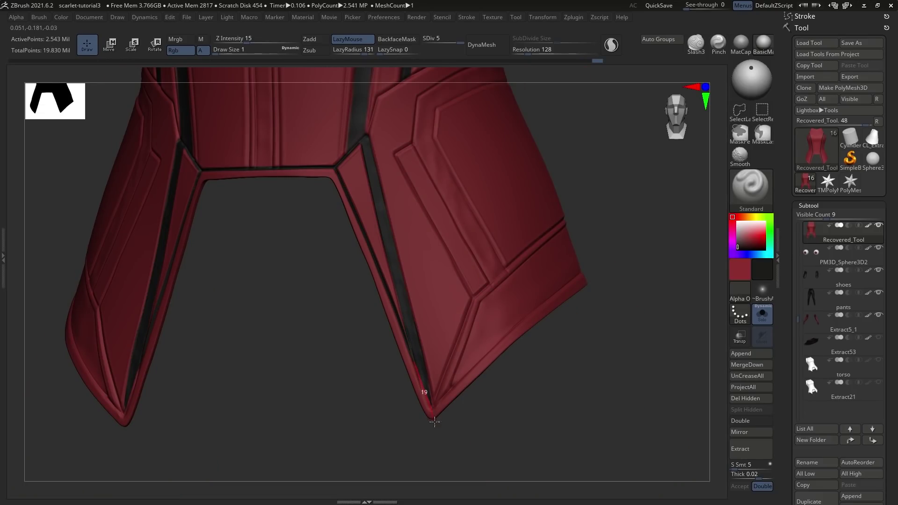
left_click_drag(287, 240, 311, 283)
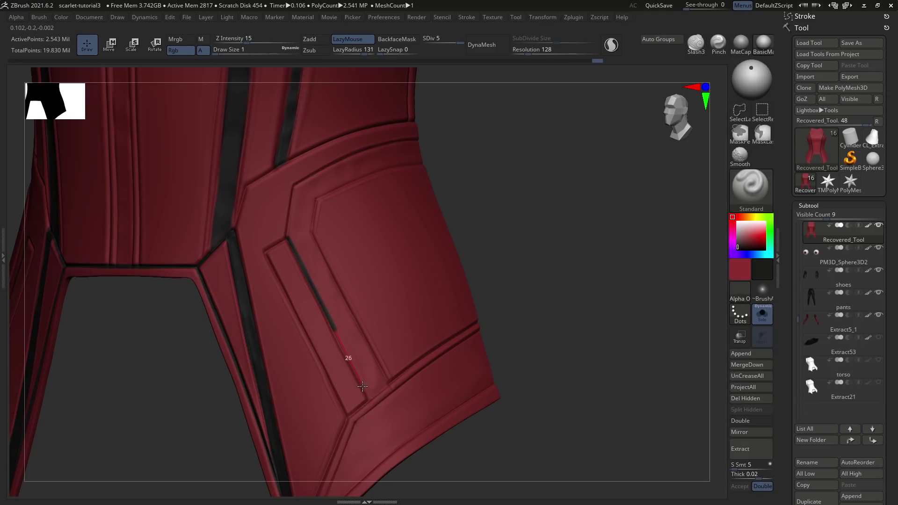
Outline the angled hip band with thin black lines along its inner and upper edges at brush size 1.
left_click_drag(398, 450, 389, 381)
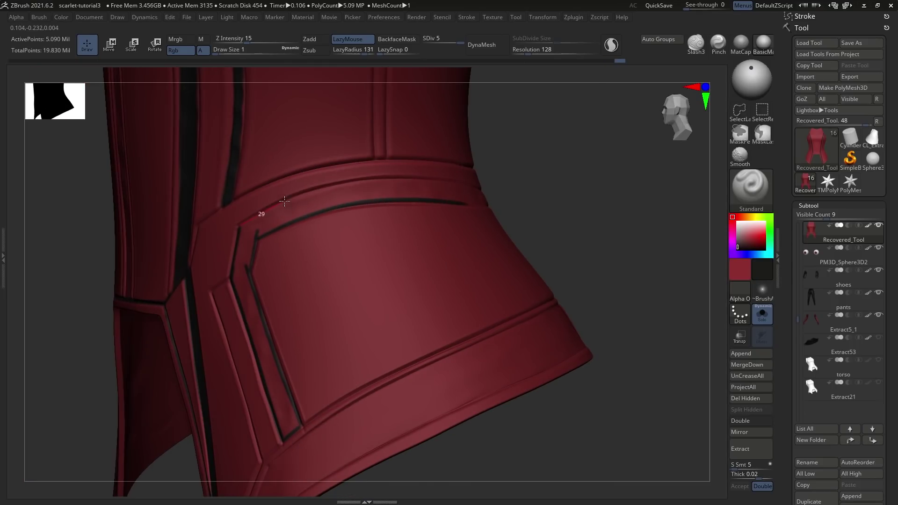
left_click_drag(260, 206, 340, 186)
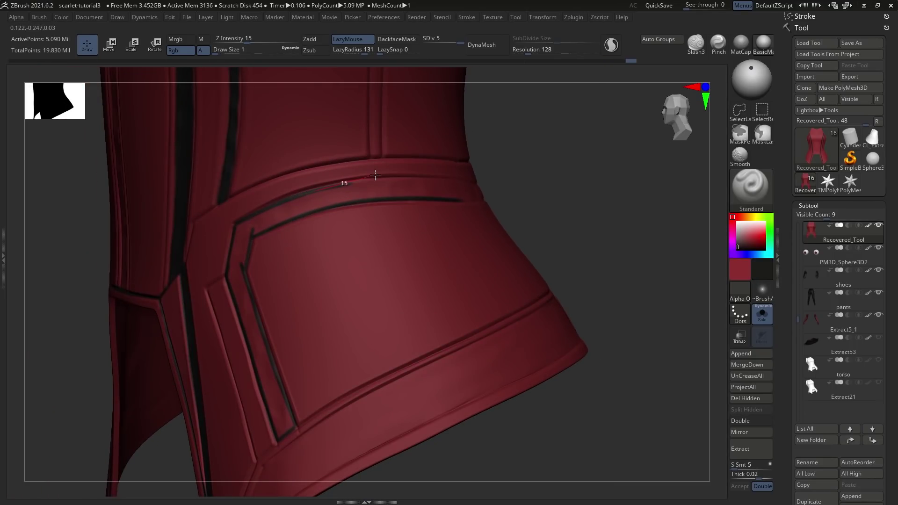
left_click_drag(369, 177, 472, 178)
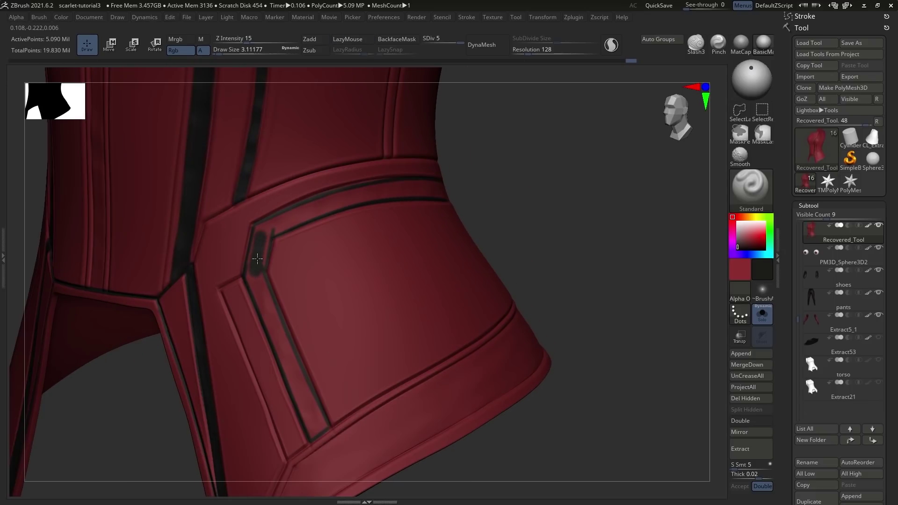
Fill the front section of the angled hip band with black between its outlines at brush size about 2.6, without LazyMouse.
left_click_drag(257, 259, 265, 245)
key("s")
left_click_drag(266, 241, 264, 241)
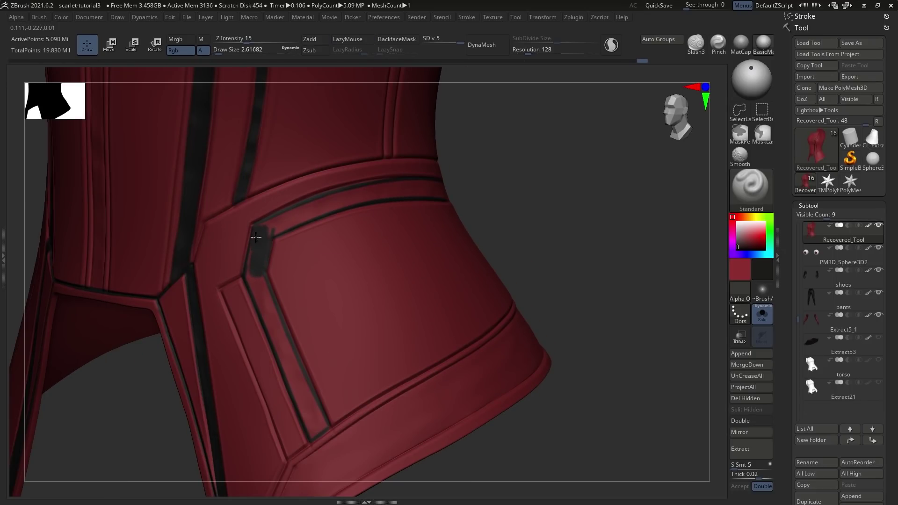
left_click_drag(272, 298, 258, 274)
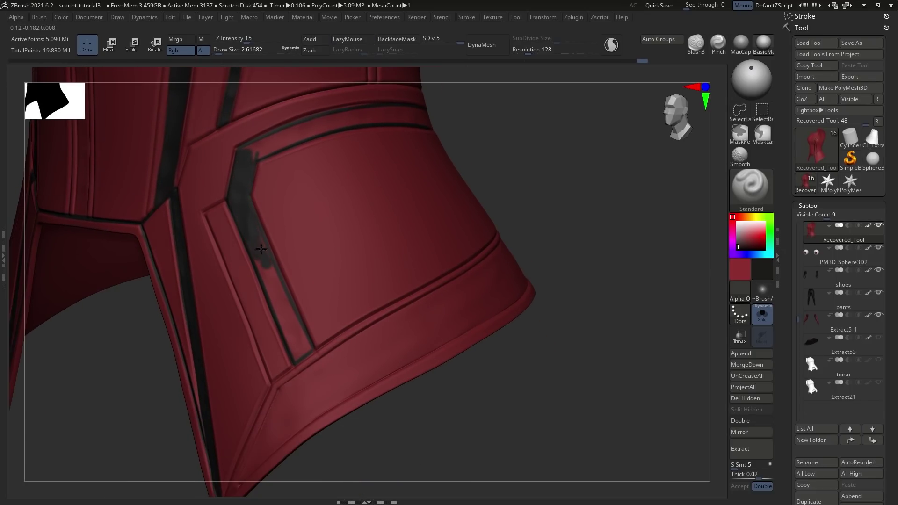
left_click_drag(258, 245, 284, 322)
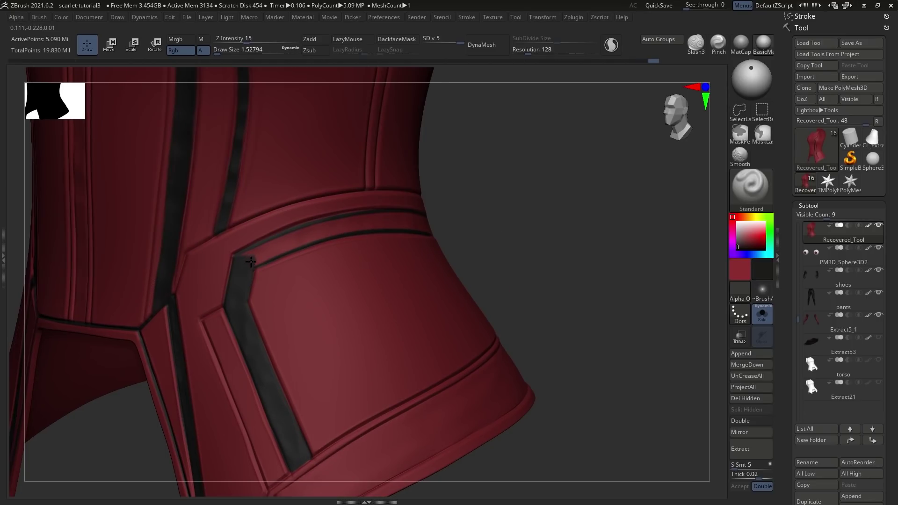
Fill the upper corner and the curved upper section of the hip band with black at brush size about 1.5.
left_click_drag(278, 266, 246, 250)
left_click_drag(243, 252, 335, 230)
left_click_drag(333, 227, 295, 231)
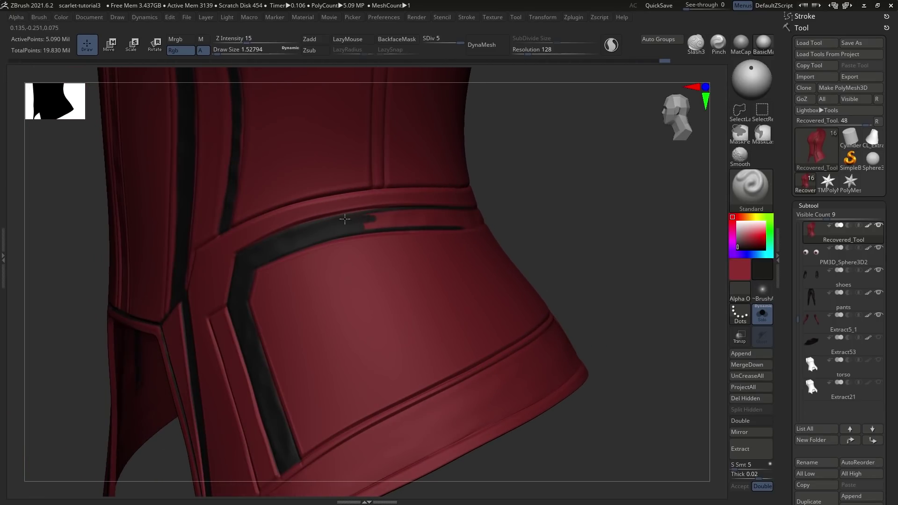
mouse_move(353, 228)
left_mouse_down()
mouse_move(376, 213)
mouse_move(466, 218)
left_mouse_up()
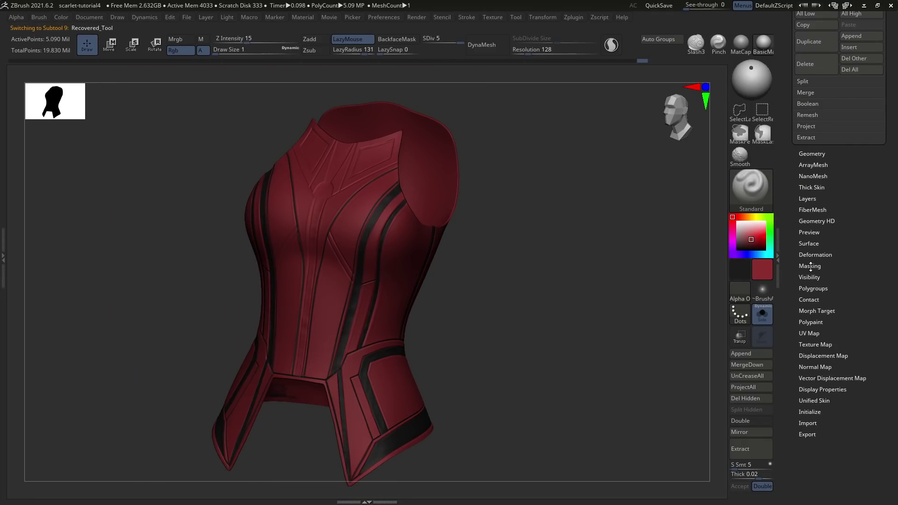
Mask the red areas of the top with Mask By Polypaint at tolerance 30 and fill the unmasked black areas with red.
left_click(810, 266)
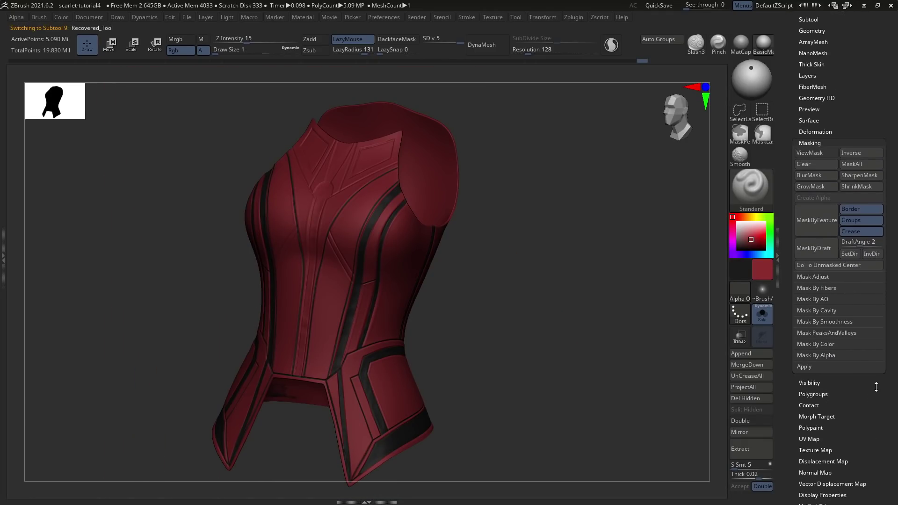
left_click(818, 360)
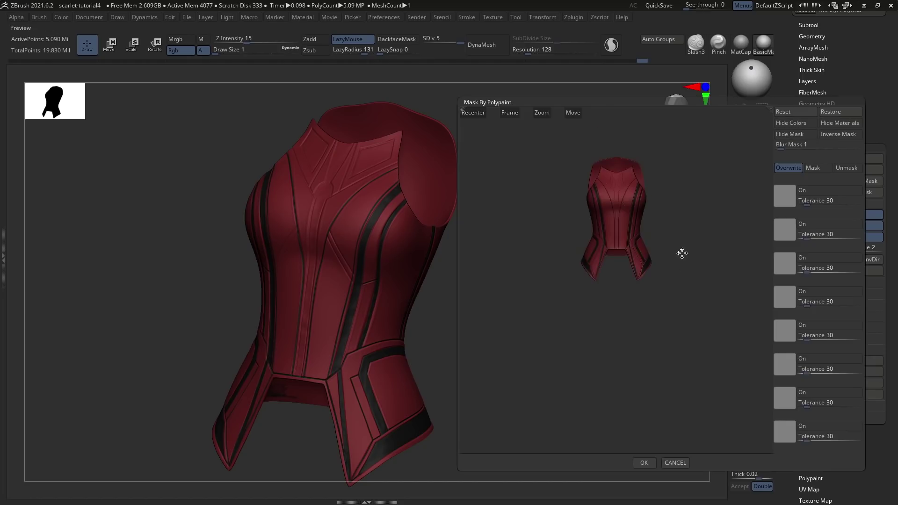
left_click_drag(696, 266, 710, 336)
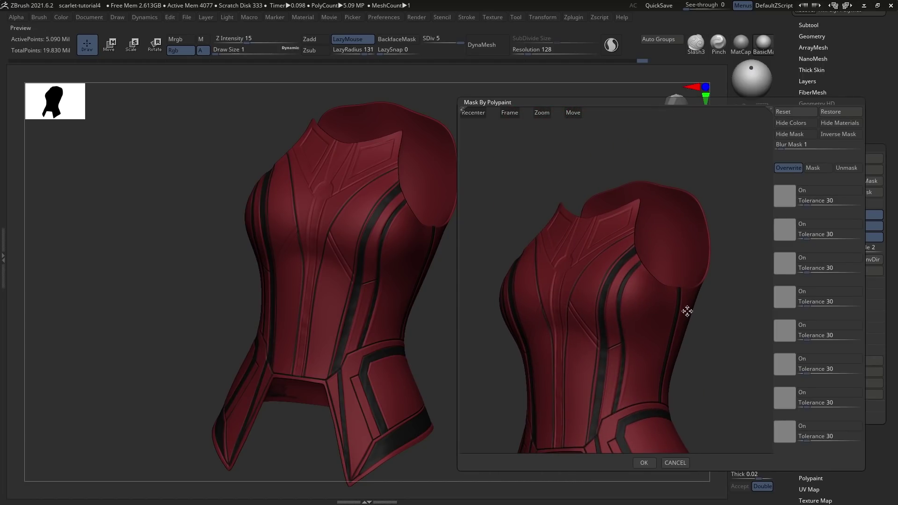
left_click(657, 310)
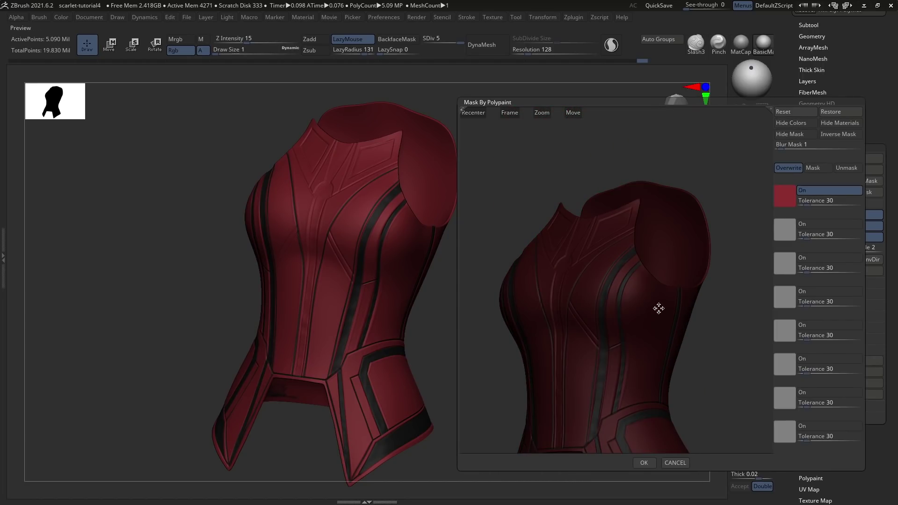
left_click_drag(705, 323, 704, 318)
left_click(644, 462)
key("ctrl+f")
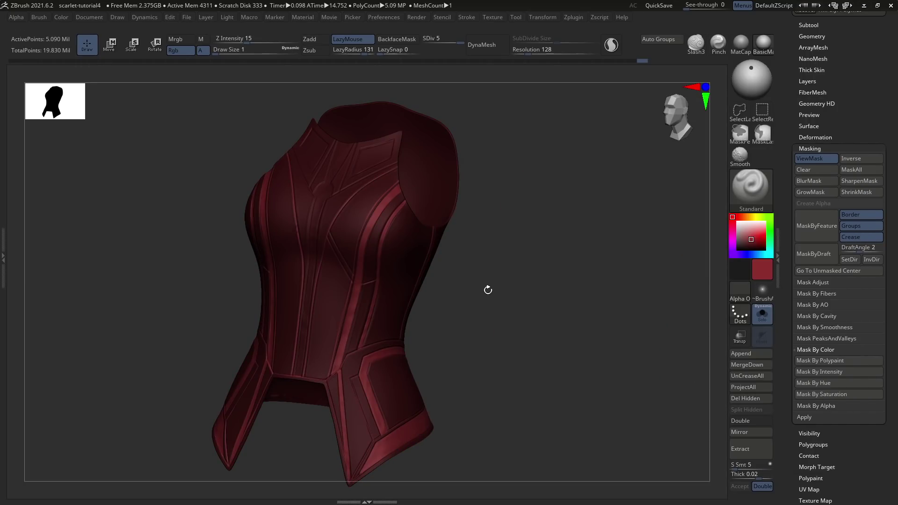
Invert the mask and extend it over the narrow hip flap panel with MaskPen at size about 3.7.
left_click_drag(487, 291, 481, 268)
right_click_drag(481, 268, 486, 324, "ctrl")
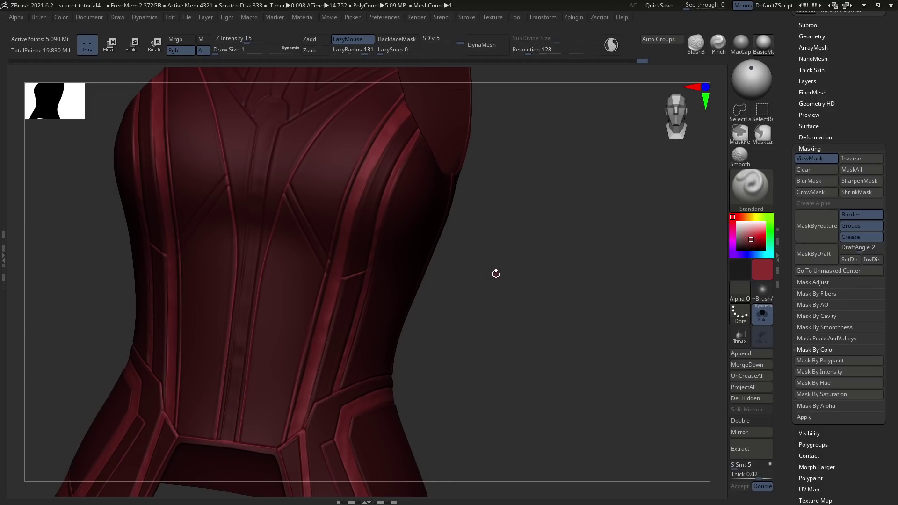
left_click(495, 273, "ctrl")
left_click_drag(496, 273, 374, 335)
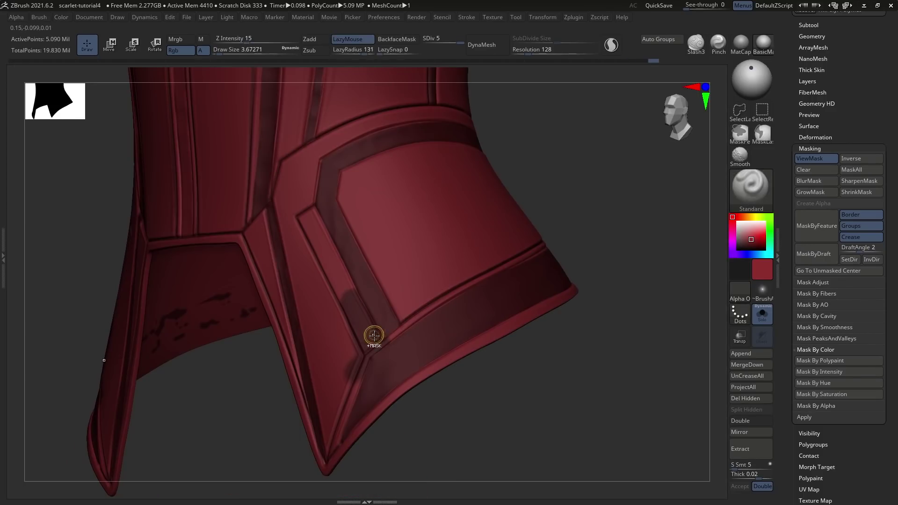
mouse_move(352, 288)
left_mouse_down("ctrl")
mouse_move(318, 252)
mouse_move(344, 394)
left_mouse_up("ctrl")
Invert the mask and erase it from the rest of the hip flap panel with MaskPen at size about 3.7.
left_click(411, 421, "ctrl")
left_click_drag(412, 421, 444, 416)
left_click_drag(374, 415, 524, 327, "ctrl+alt")
left_click_drag(608, 304, 538, 299)
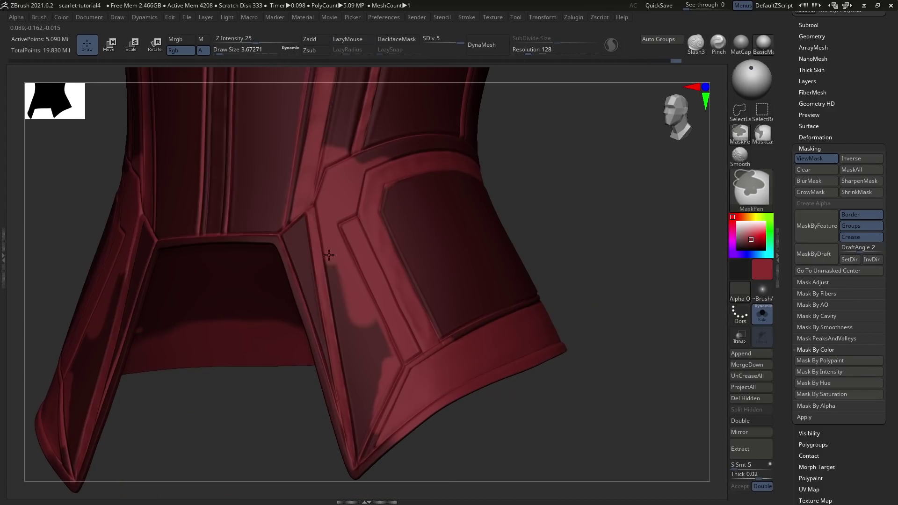
mouse_move(329, 254)
left_mouse_down("ctrl+alt")
mouse_move(369, 379)
mouse_move(364, 460)
left_mouse_up("ctrl+alt")
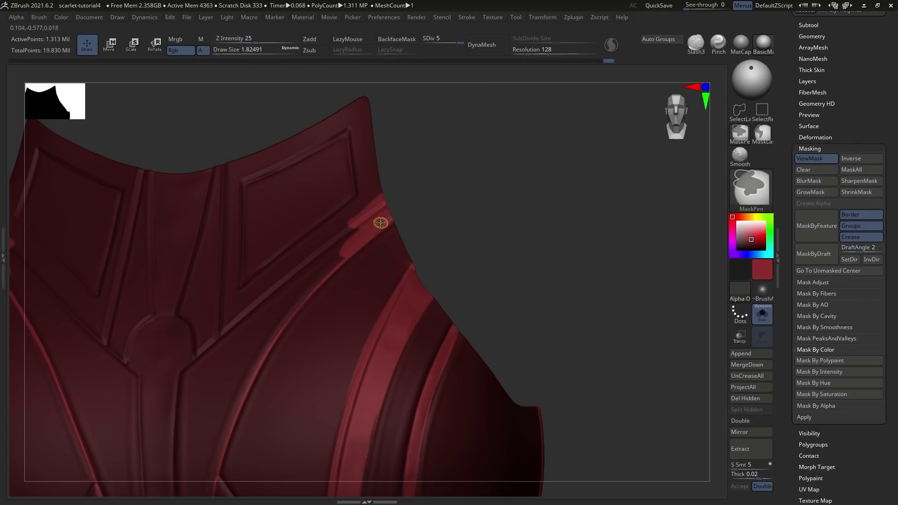
Erase the mask along the upper chest band running inward from the armhole with MaskPen at size about 1.8.
right_click_drag(381, 222, 377, 253, "ctrl")
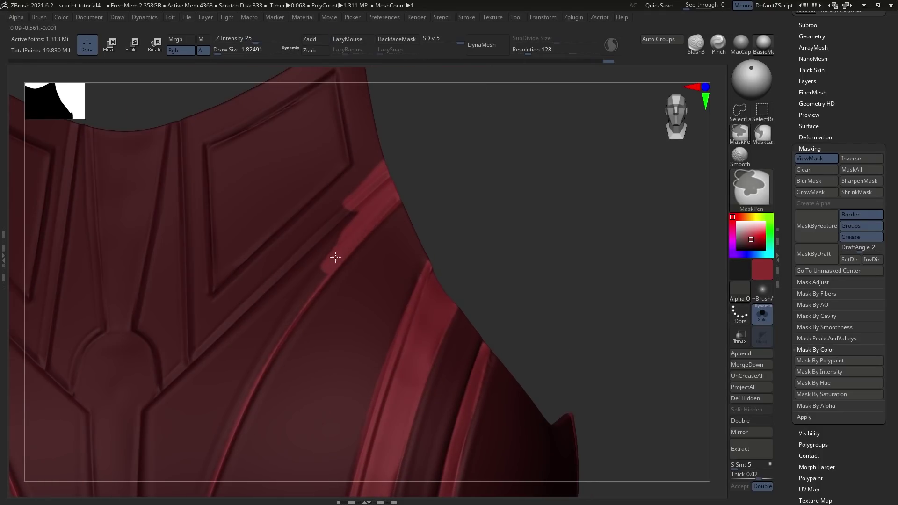
mouse_move(327, 267)
left_mouse_down()
mouse_move(357, 200)
mouse_move(299, 278)
left_mouse_up()
right_click_drag(351, 187, 351, 209, "ctrl")
left_click_drag(350, 208, 326, 246)
right_click_drag(342, 214, 337, 248)
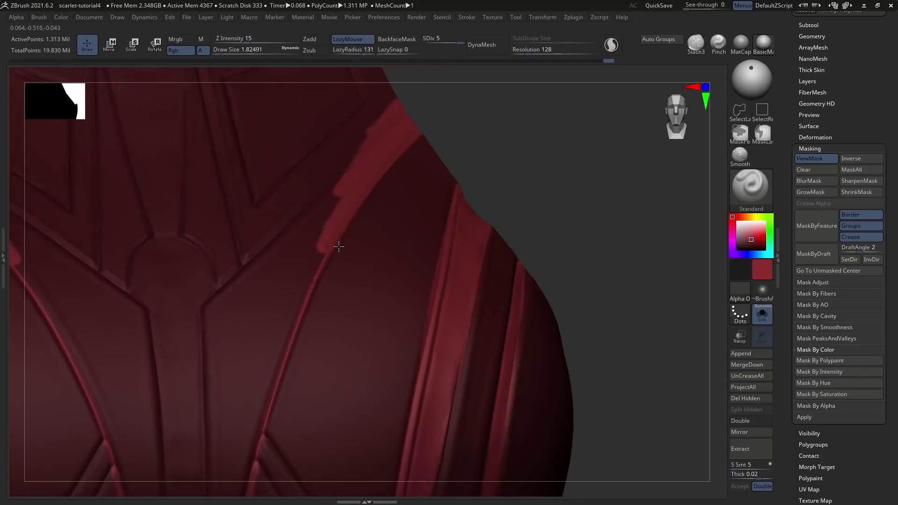
Erase the mask along the inner side of the curved bust seam, down to the diagonal strap.
mouse_move(304, 283)
left_mouse_down("ctrl+alt")
mouse_move(294, 309)
mouse_move(327, 197)
left_mouse_up("ctrl+alt")
right_click_drag(279, 337, 306, 253, "alt")
left_click_drag(306, 253, 282, 340, "ctrl+alt")
right_click_drag(299, 341, 293, 260)
left_click_drag(291, 261, 279, 292, "ctrl+alt")
right_click_drag(328, 284, 305, 214, "alt")
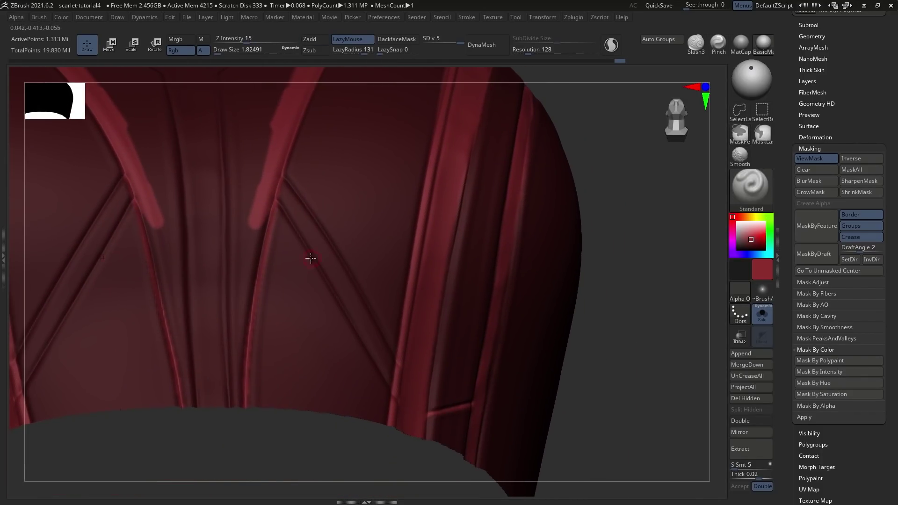
Erase the mask beside the centre front seam from below the bust toward the waist.
left_click(607, 271, "ctrl+shift")
mouse_move(256, 233)
left_mouse_down("ctrl+alt")
mouse_move(243, 326)
mouse_move(239, 317)
left_mouse_up("ctrl+alt")
right_click_drag(252, 268, 264, 163, "alt")
left_click_drag(244, 220, 241, 299, "ctrl+alt")
right_click_drag(241, 299, 241, 216, "alt")
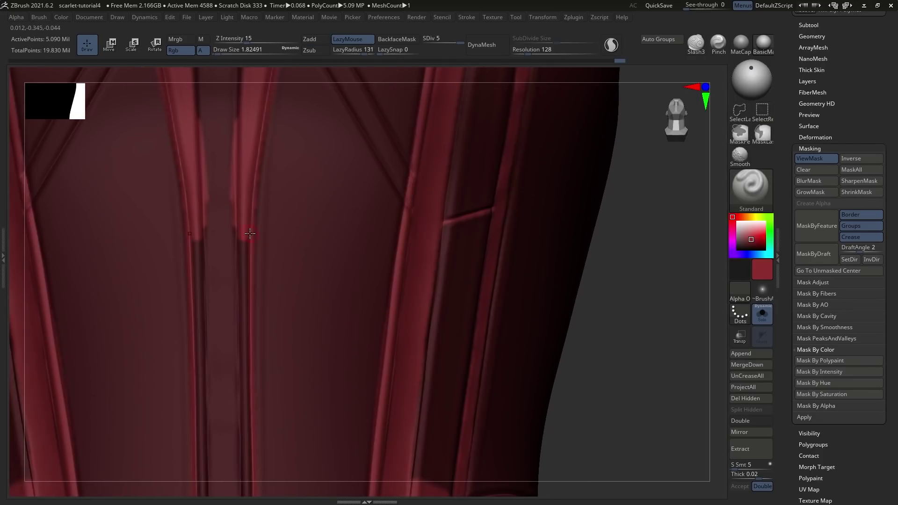
key("s")
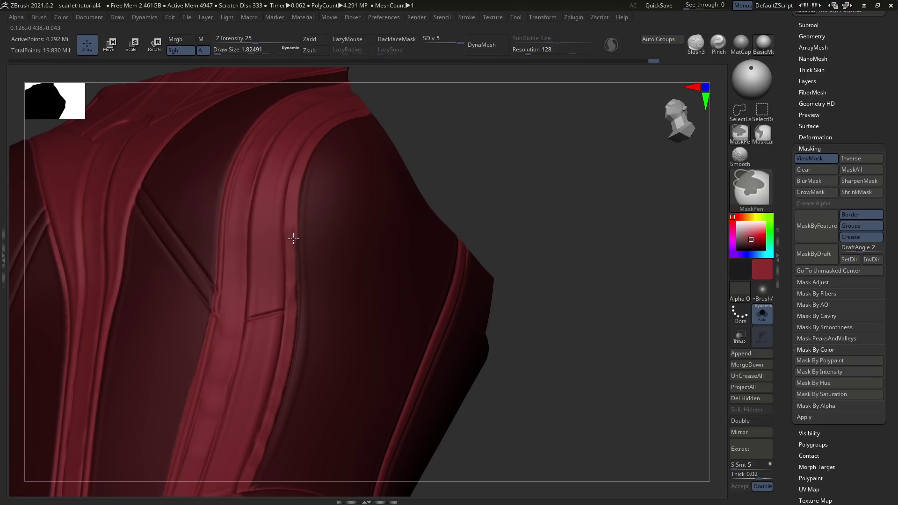
Touch up the mask along the curved edge between the side panel and the side band with MaskPen.
right_click_drag(295, 280, 286, 266)
left_click_drag(297, 298, 294, 267, "ctrl")
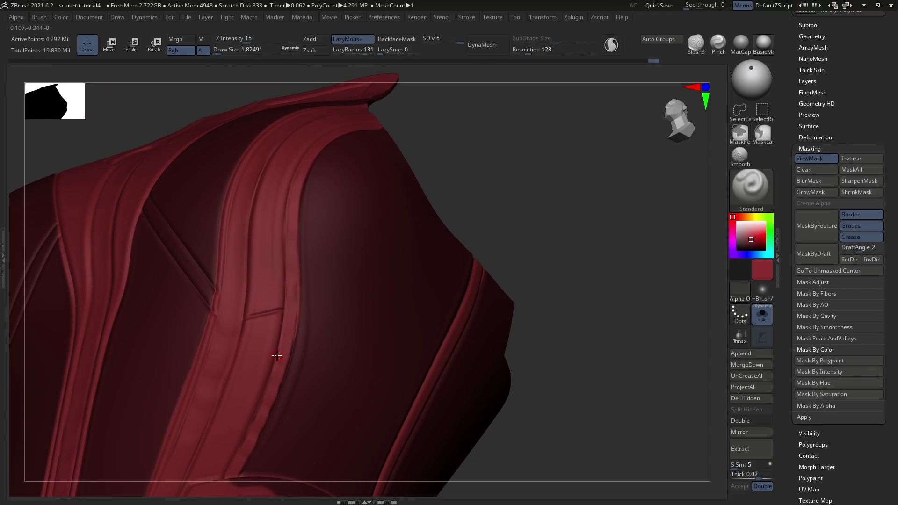
left_click_drag(312, 161, 314, 228, "ctrl")
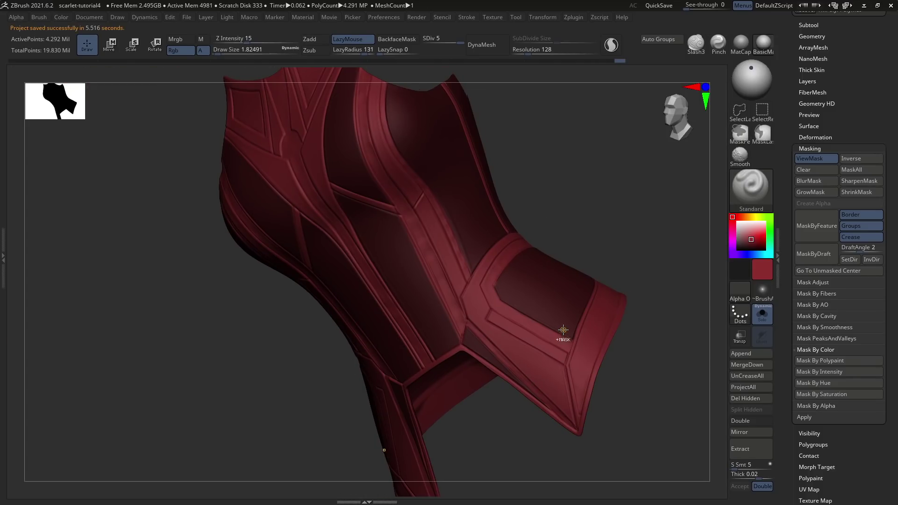
Display polyframes, isolate the outer shell by hiding the inner lining polygroup, and turn its masked panels into a separate polygroup.
key("shift")
key("shift+f")
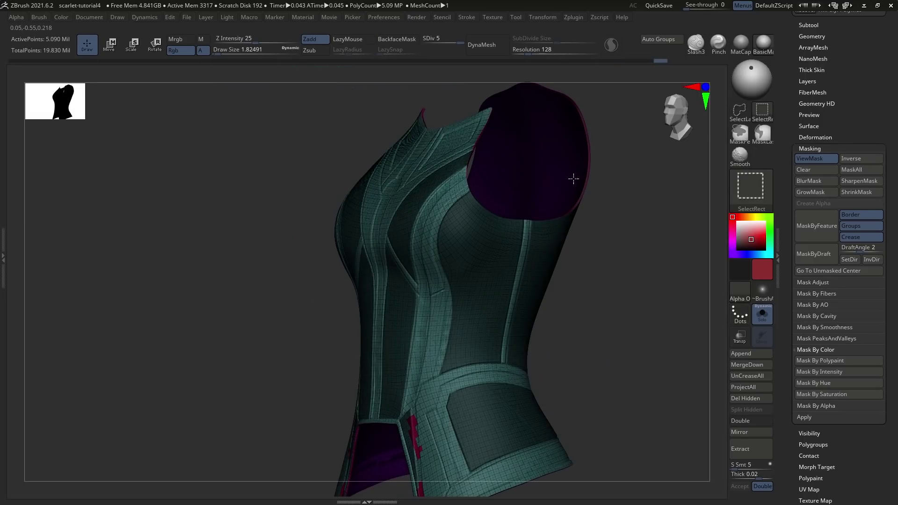
left_click(617, 208, "ctrl")
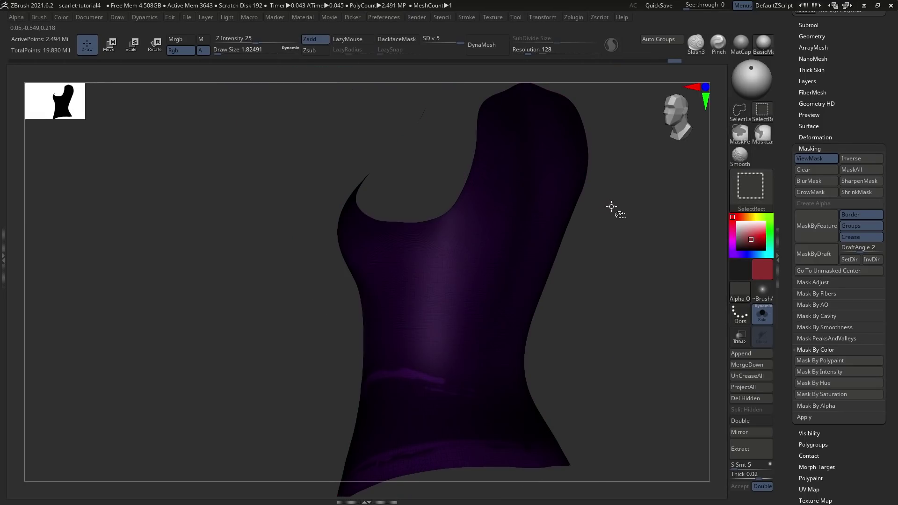
left_click(615, 211, "ctrl")
mouse_move(581, 252)
right_mouse_down("ctrl")
mouse_move(594, 209)
mouse_move(505, 268)
mouse_move(531, 295)
right_mouse_up("ctrl")
left_click(594, 208, "ctrl+shift")
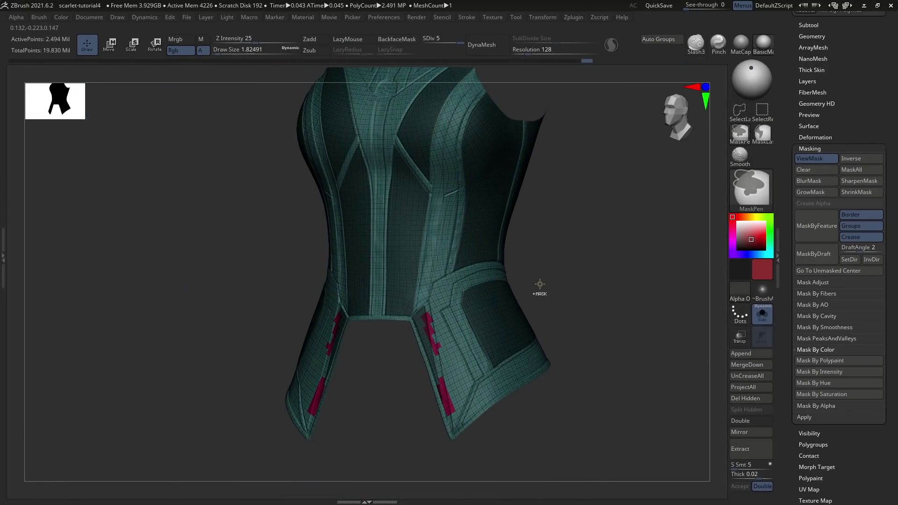
left_click(539, 283, "ctrl")
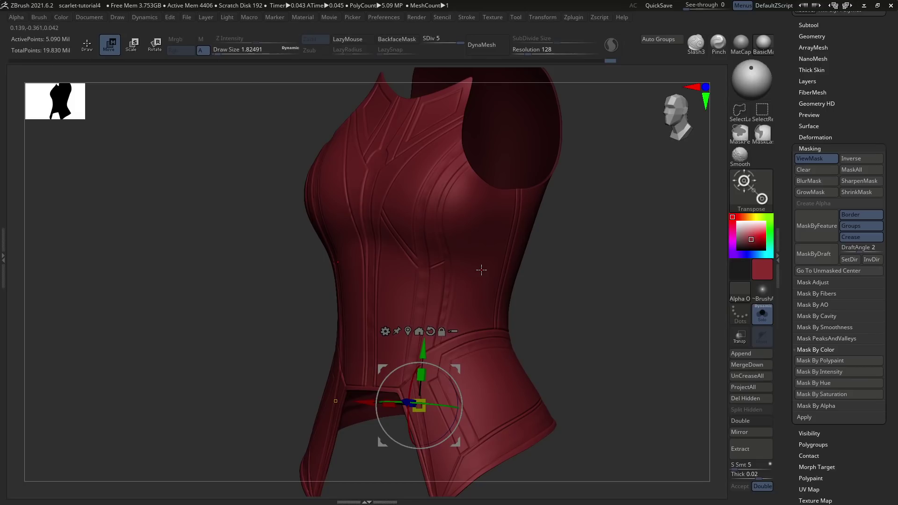
Mask everything except the fabric panel polygroup and return to Draw mode.
left_click(482, 270, "ctrl")
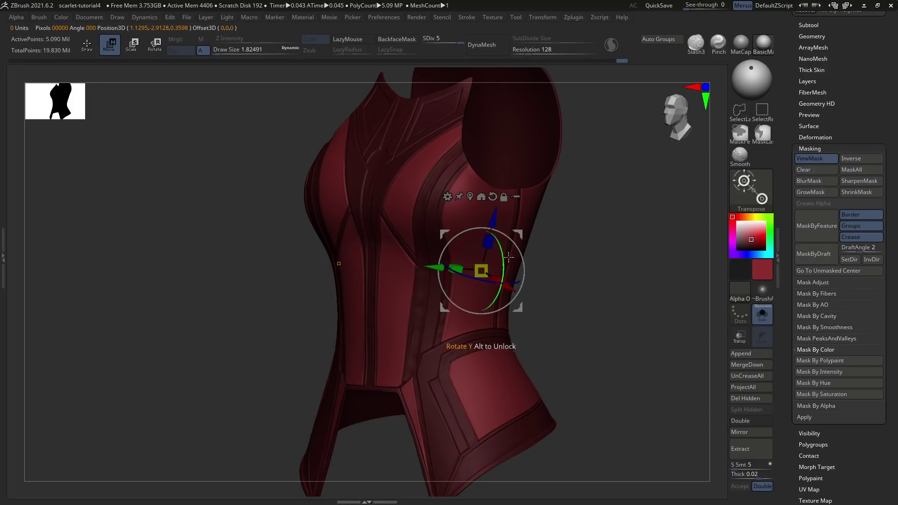
mouse_move(509, 257)
right_mouse_down()
mouse_move(531, 266)
mouse_move(523, 266)
right_mouse_up()
key("q")
mouse_move(470, 327)
right_mouse_down()
mouse_move(499, 327)
mouse_move(447, 314)
mouse_move(486, 308)
right_mouse_up()
Add surface noise to the unmasked panels in NoiseMaker with Noise Scale 0 and ColorBlend 0.
left_click(809, 148)
left_click(808, 126)
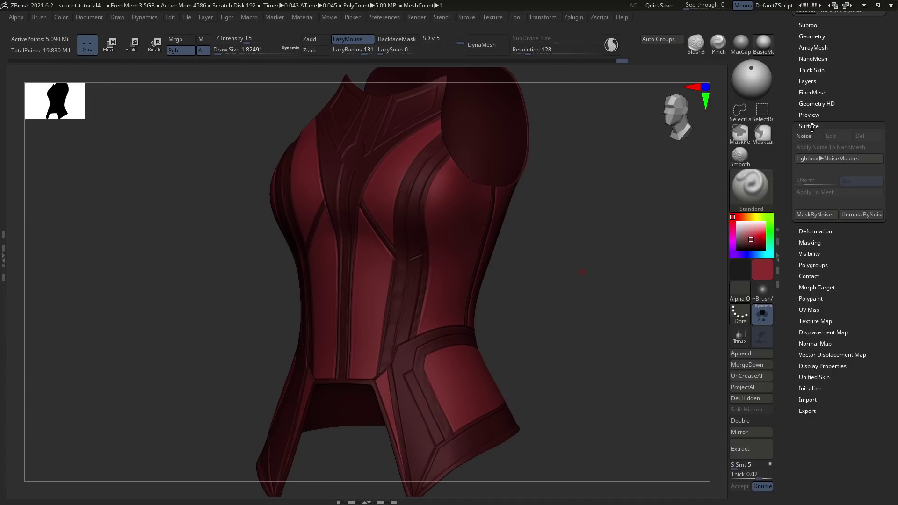
left_click(811, 138)
right_click_drag(630, 208, 648, 297, "ctrl")
right_click_drag(642, 223, 646, 289, "alt")
scroll(646, 290, "up", 5)
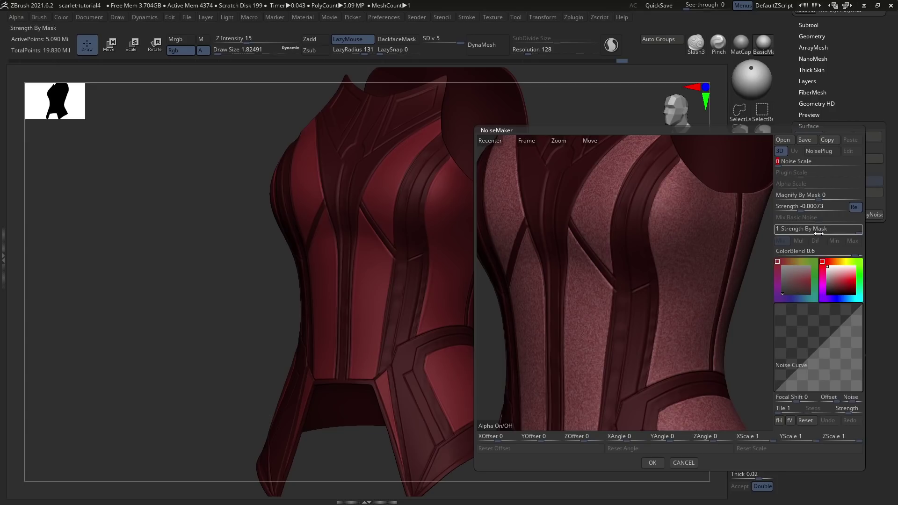
left_click_drag(844, 254, 818, 253)
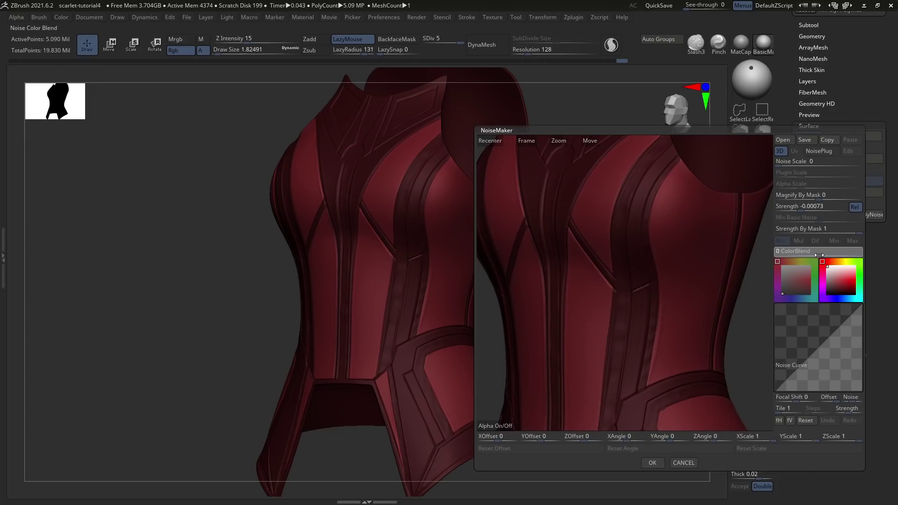
Load the braided knit alpha into the noise, set Alpha Scale to 0.02556 and Mix Basic Noise to 0 with Rel off, and accept it.
left_click(505, 425)
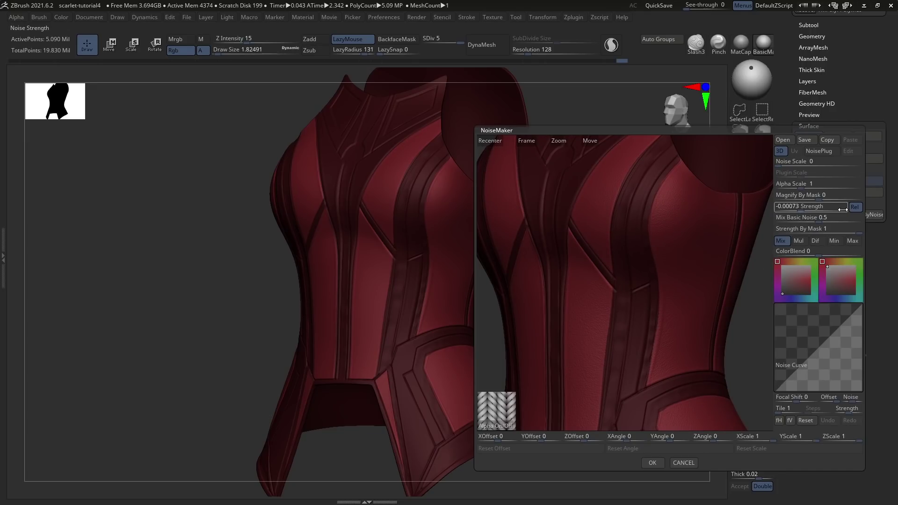
left_click_drag(797, 185, 792, 186)
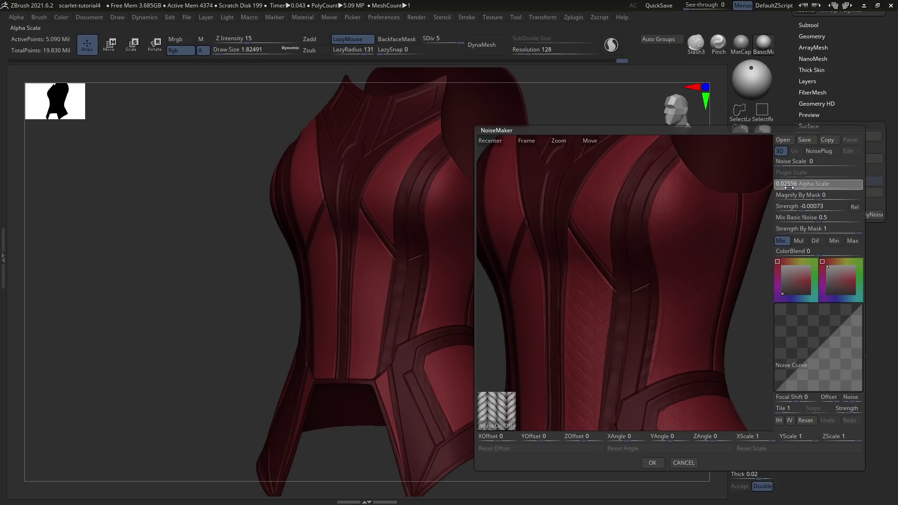
left_click(789, 187)
left_click_drag(816, 218, 691, 337)
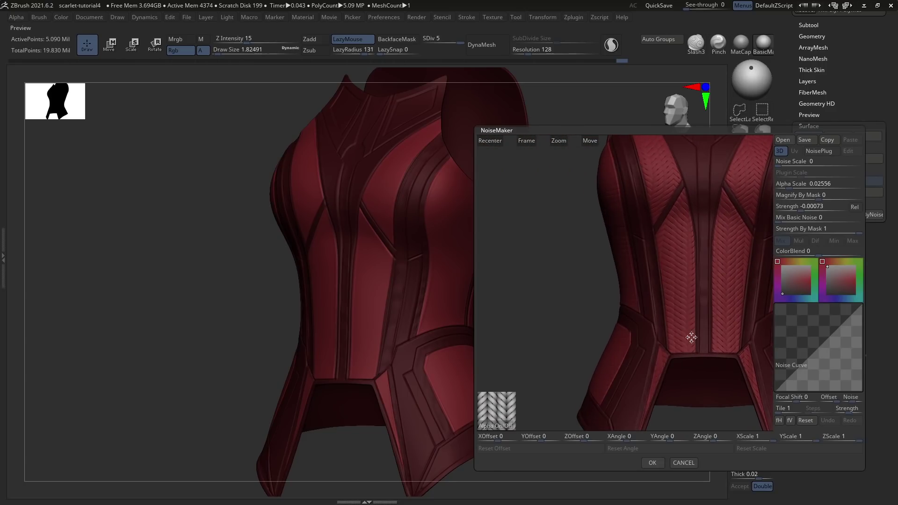
left_click(652, 463)
left_click_drag(510, 262, 542, 259)
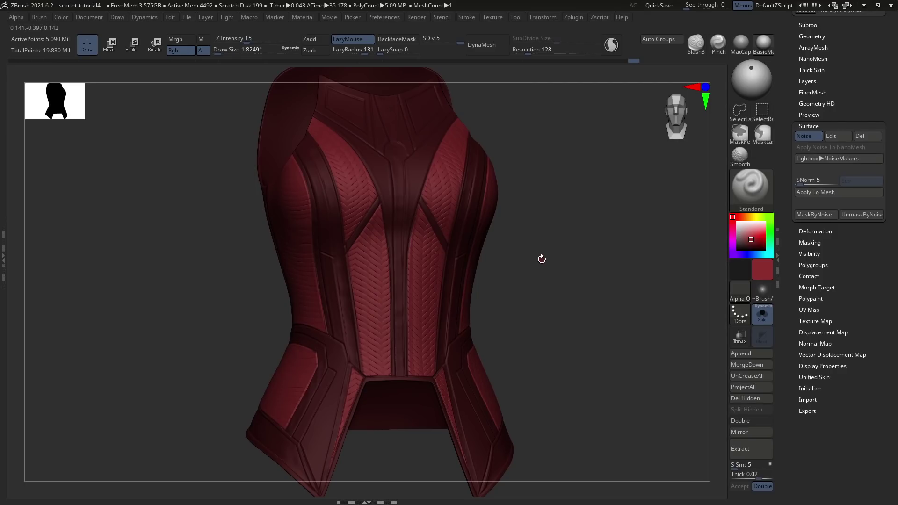
Turn off the surface noise, isolate the panel polygroup and split the front panels from the side and hip panels as separate polygroups.
left_click(805, 136)
left_click_drag(484, 266, 488, 261, "shift")
left_click(472, 219, "ctrl+shift")
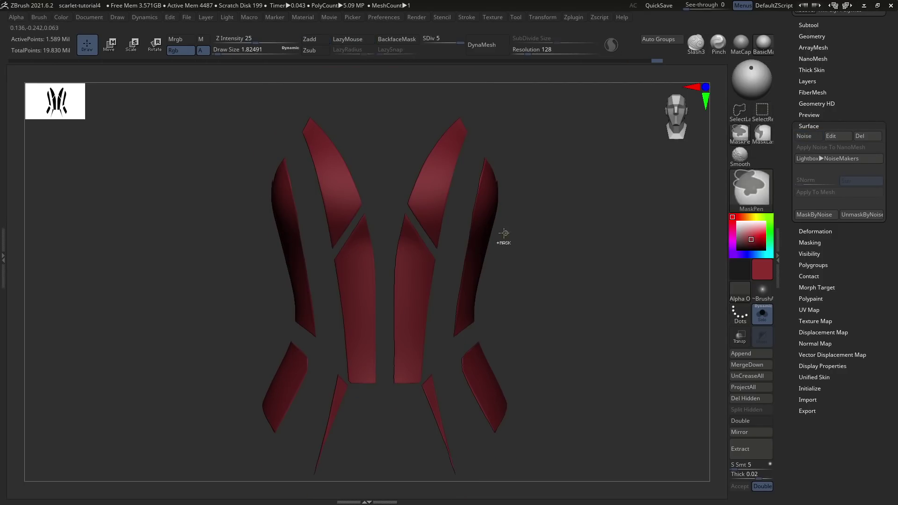
key("shift+f")
mouse_move(477, 102)
left_mouse_down("ctrl+shift")
mouse_move(441, 375)
mouse_move(580, 159)
left_mouse_up("ctrl+shift")
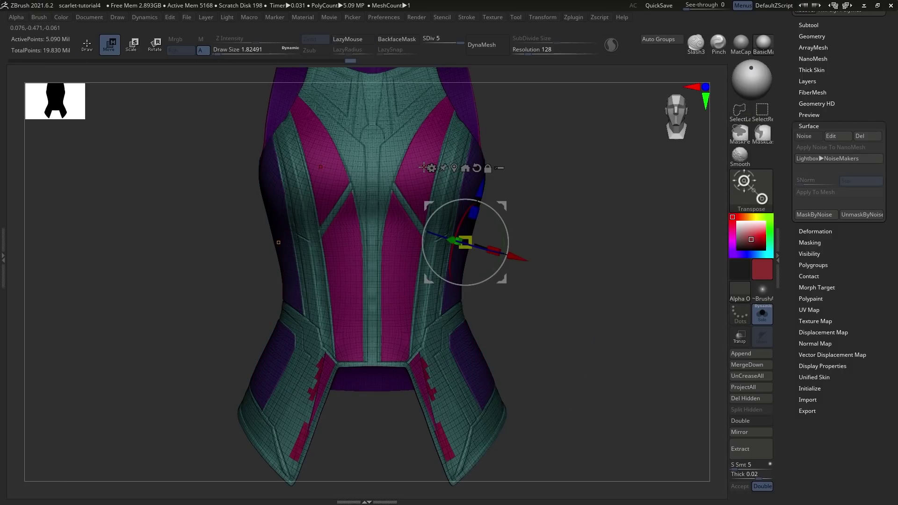
Mask everything except the front panel polygroup and toggle the polyframe display.
left_click(424, 164)
key("q")
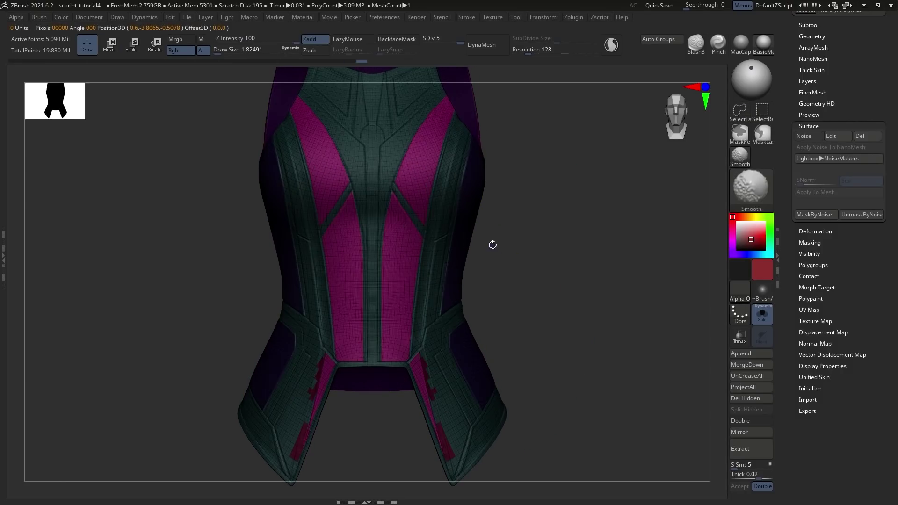
key("shift+f")
key("shift+f")
Turn the surface noise back on, reopen it in NoiseMaker and reload the braided knit alpha.
left_click(805, 136)
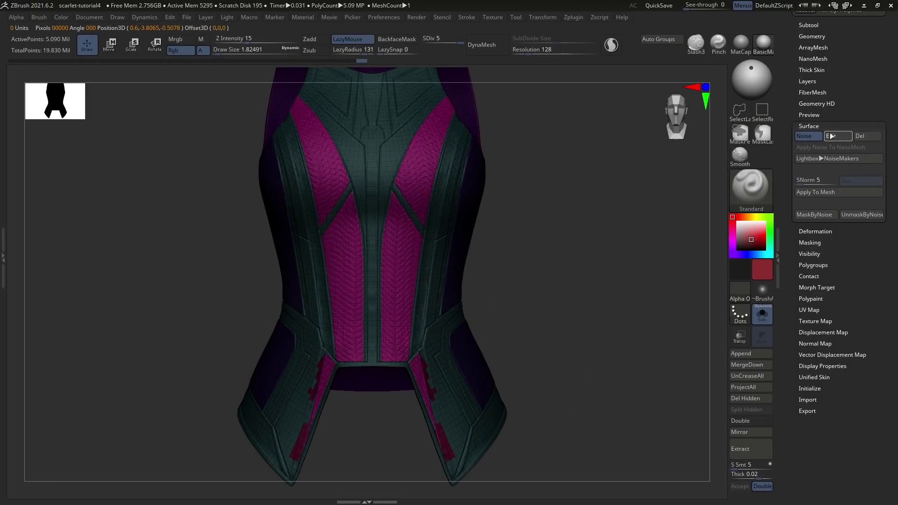
left_click(830, 136)
mouse_move(693, 246)
left_mouse_down()
mouse_move(635, 255)
mouse_move(678, 251)
left_mouse_up()
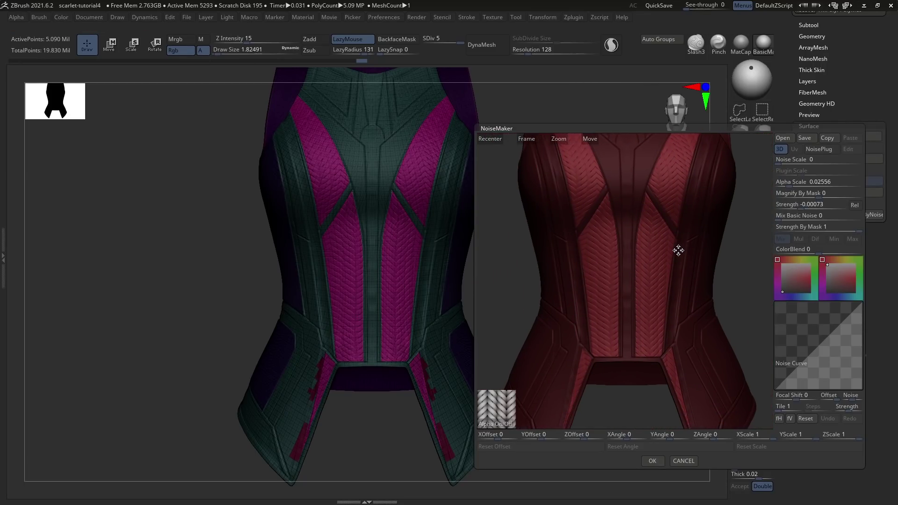
left_click(499, 423)
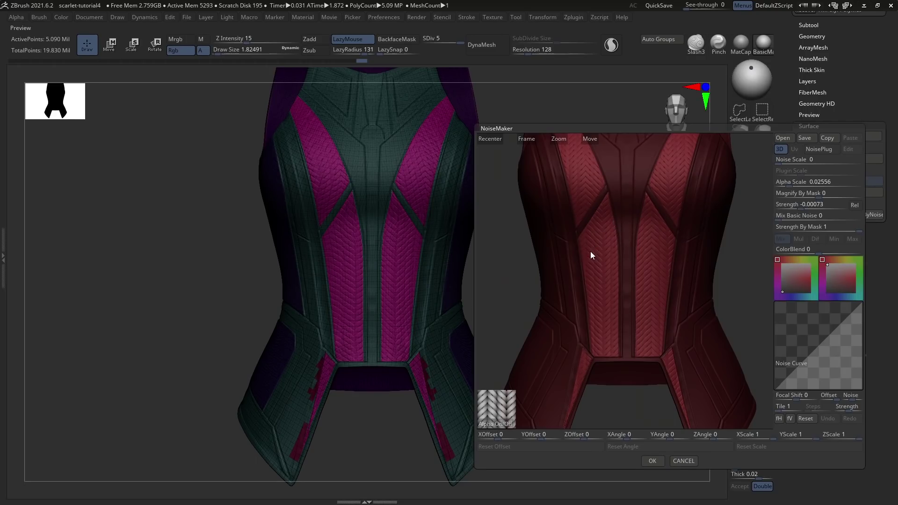
mouse_move(591, 252)
left_mouse_down()
mouse_move(579, 248)
mouse_move(585, 266)
mouse_move(608, 256)
left_mouse_up()
Set the noise Strength to -0.00152 and Alpha Scale to 0.01311, then apply the knit noise to the front panels.
left_click_drag(791, 186, 787, 186)
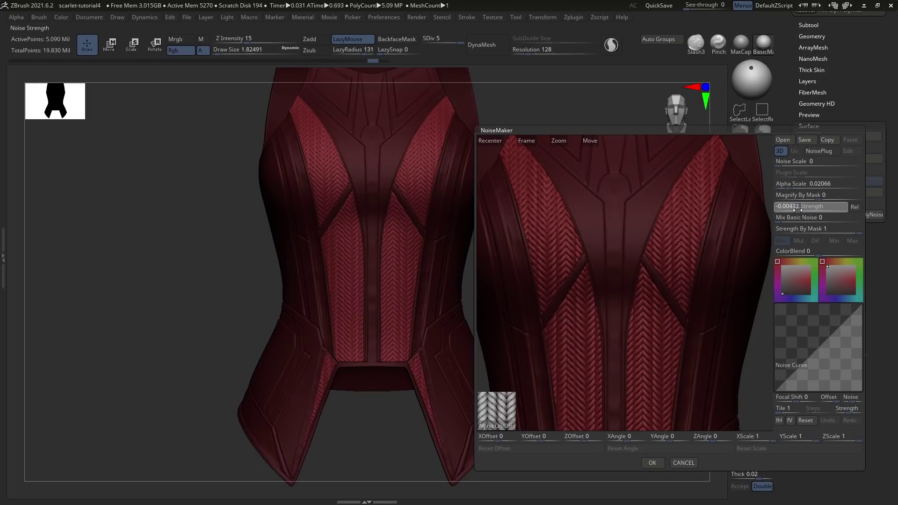
left_click_drag(800, 209, 787, 187)
left_click(787, 186)
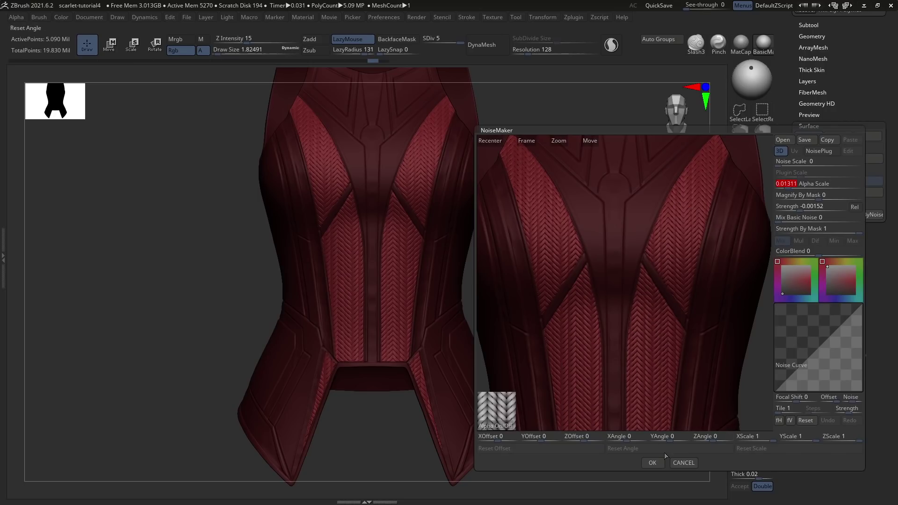
left_click(652, 463)
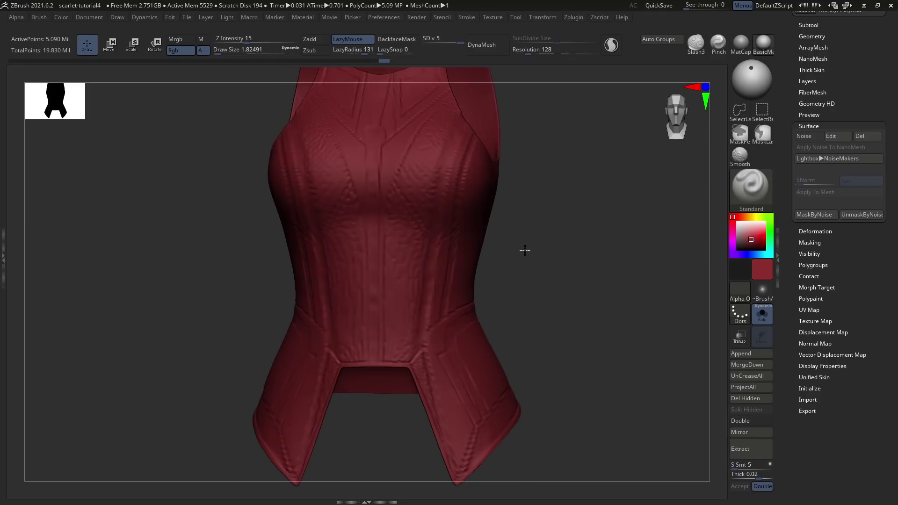
Mask everything except the side and hip panels and reopen the surface noise settings for them.
left_click_drag(524, 250, 447, 232)
right_click_drag(447, 232, 430, 289, "ctrl")
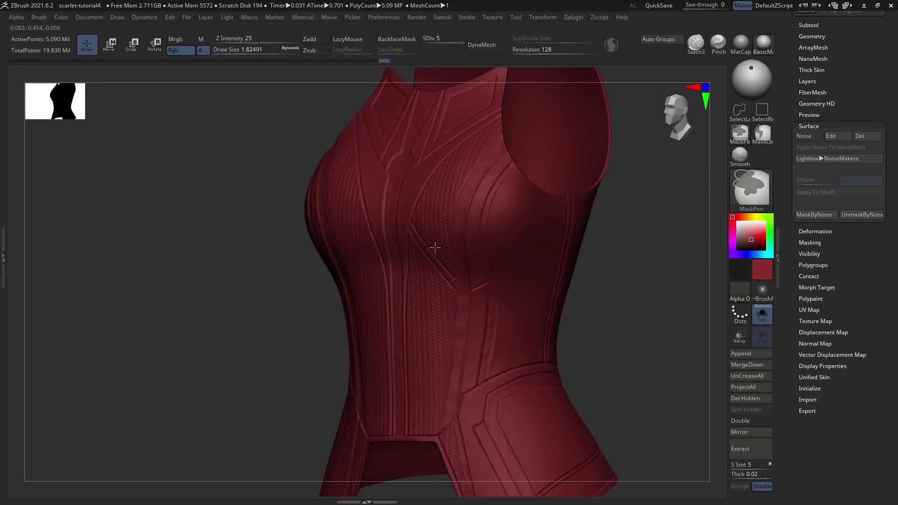
left_click_drag(431, 244, 549, 282)
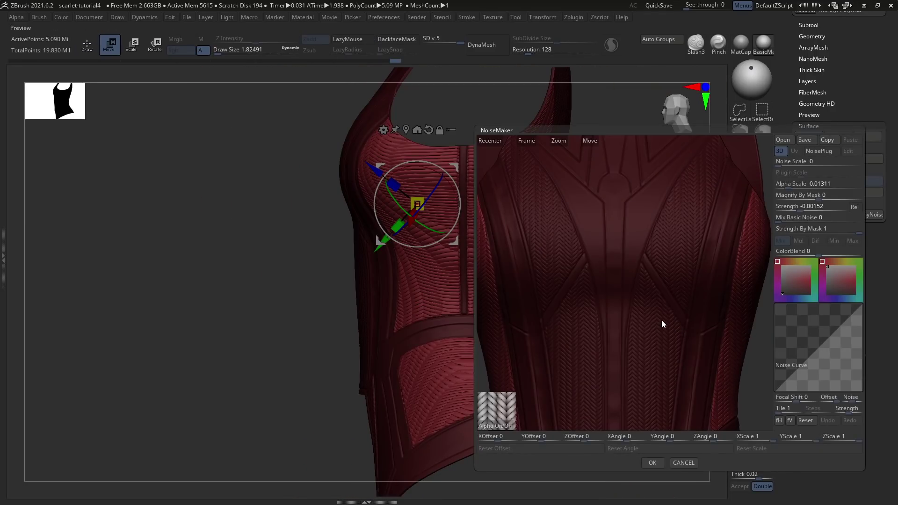
Reload the knit alpha for the side and hip panels, apply the noise to the mesh and clear the mask.
left_click_drag(661, 320, 594, 300)
left_click(493, 426)
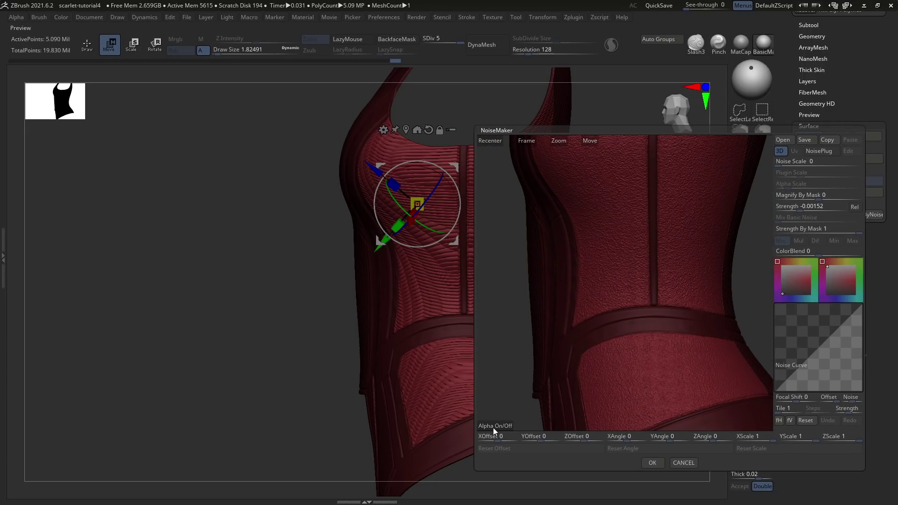
left_click(660, 462)
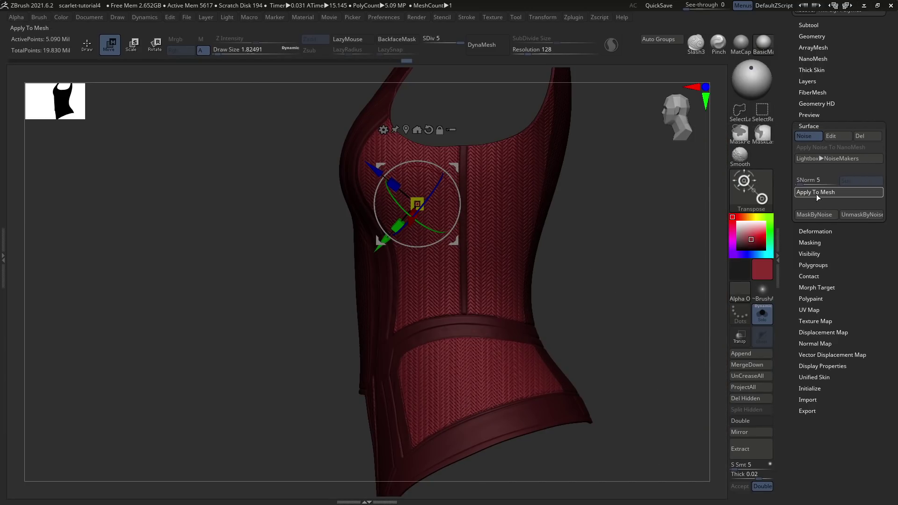
left_click_drag(629, 250, 590, 286, "ctrl")
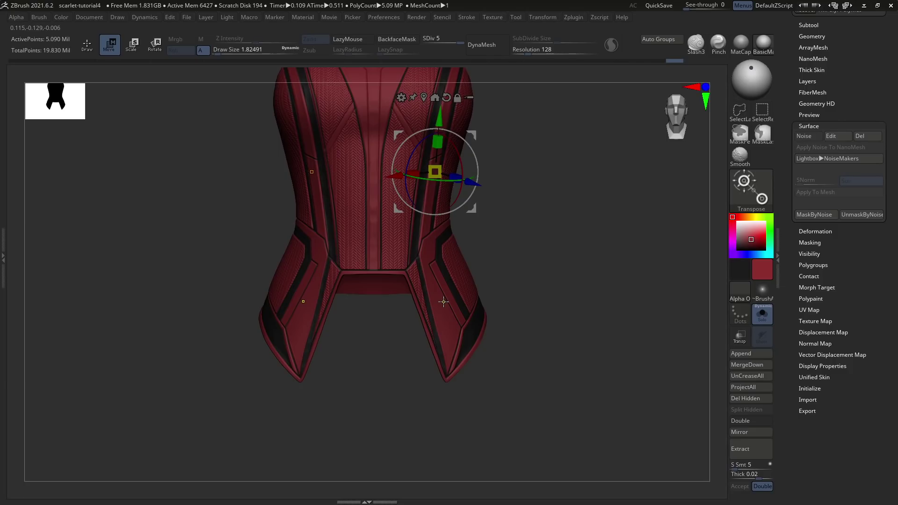
Mask the knitted panels so only the plain panels and stripes stay editable, and reopen the surface noise settings with the alpha off.
left_click(443, 301, "ctrl")
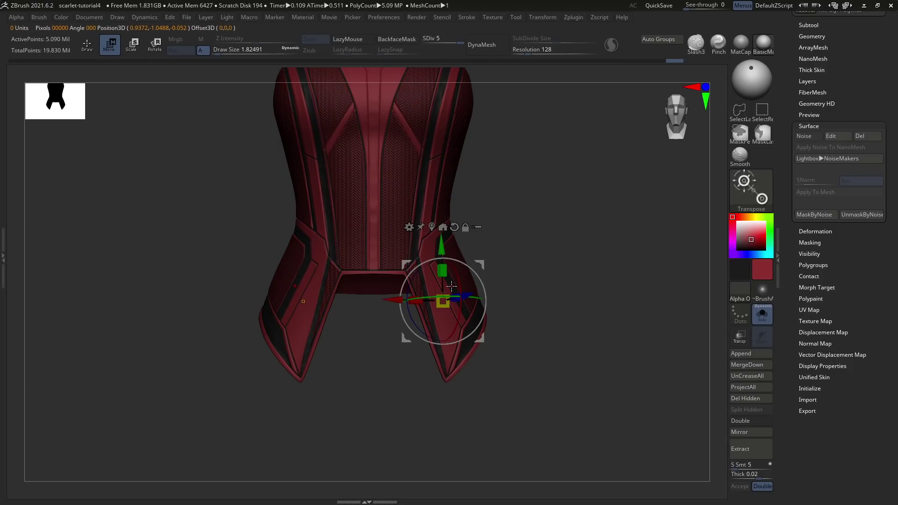
right_click_drag(409, 144, 485, 232, "alt")
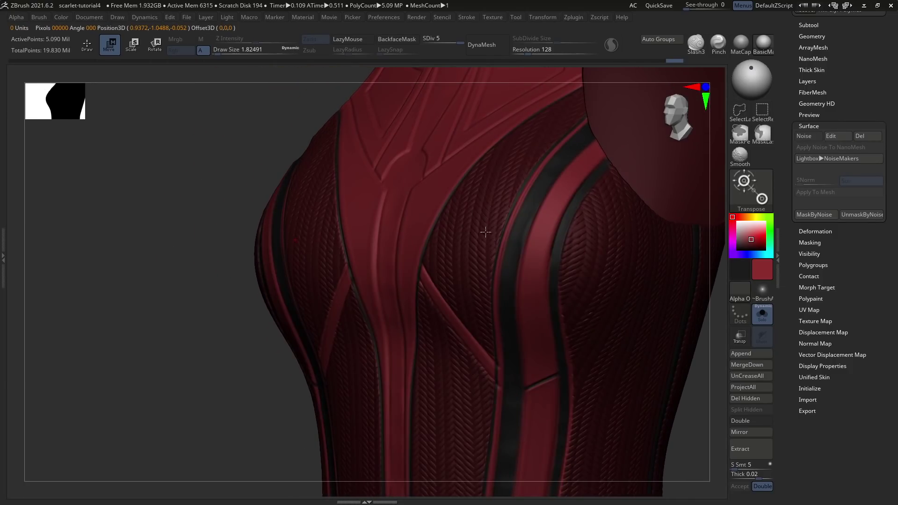
left_click(831, 136)
left_click(500, 424)
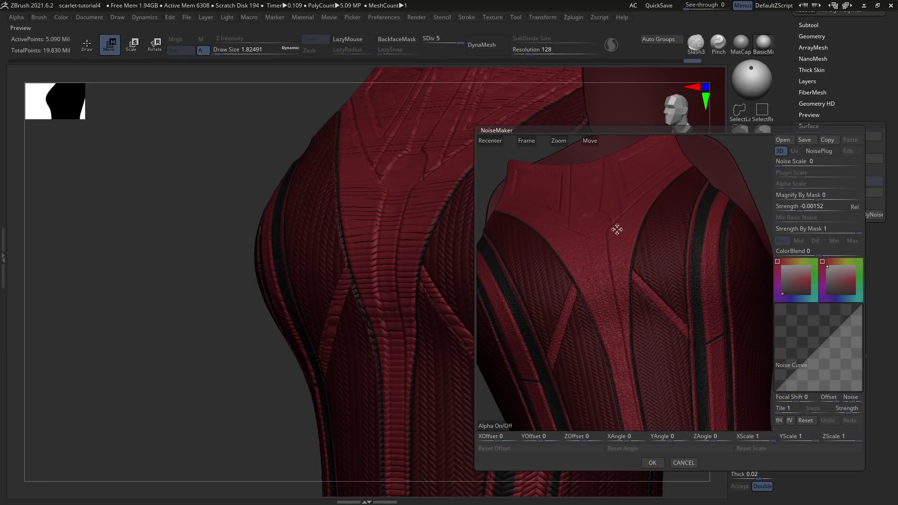
right_click_drag(638, 213, 646, 252, "ctrl")
left_click_drag(647, 251, 645, 265)
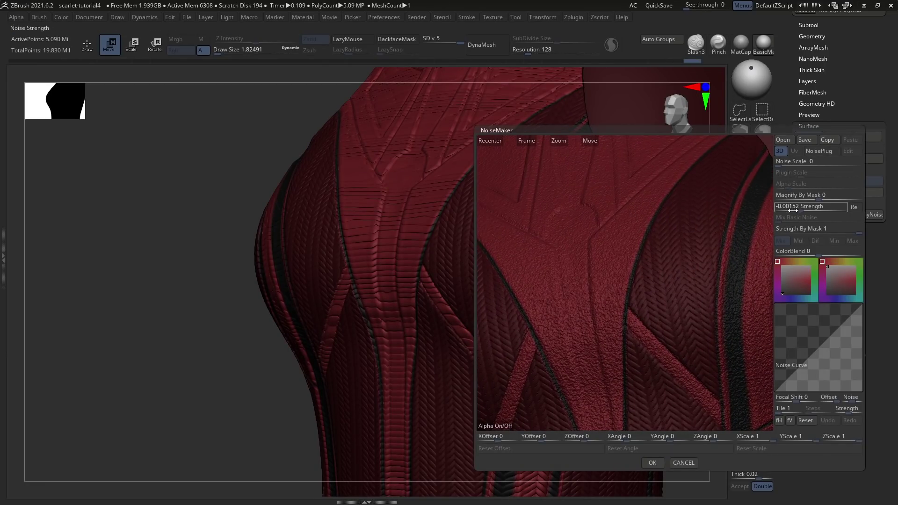
Bend the noise curve into a soft S shape, set the noise Strength to -0.00054 and apply the noise to the mesh.
left_click_drag(816, 357, 823, 365)
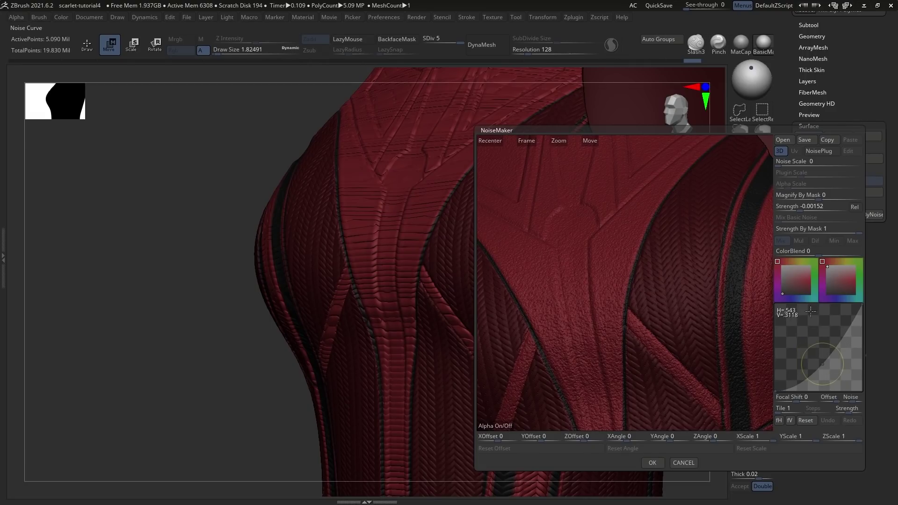
left_click(801, 209)
left_click_drag(801, 209, 804, 209)
left_click_drag(835, 345, 831, 337)
left_click(653, 463)
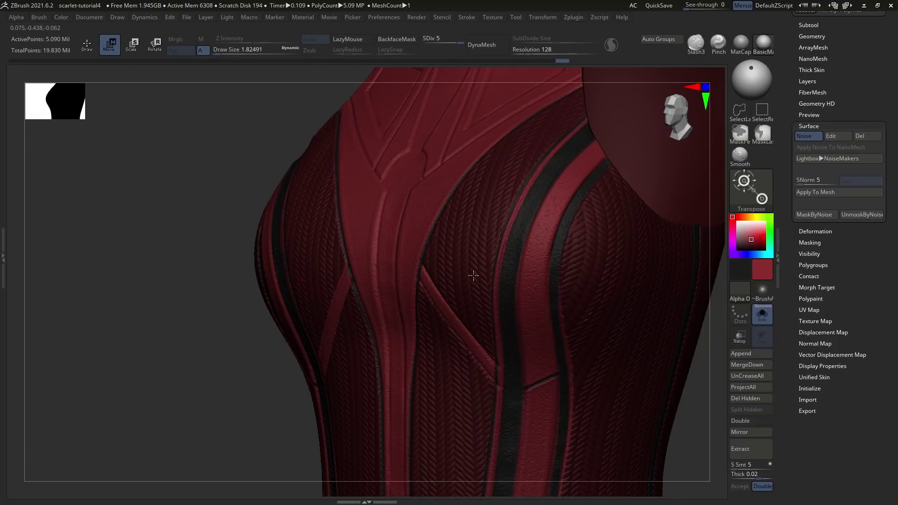
left_click(813, 195)
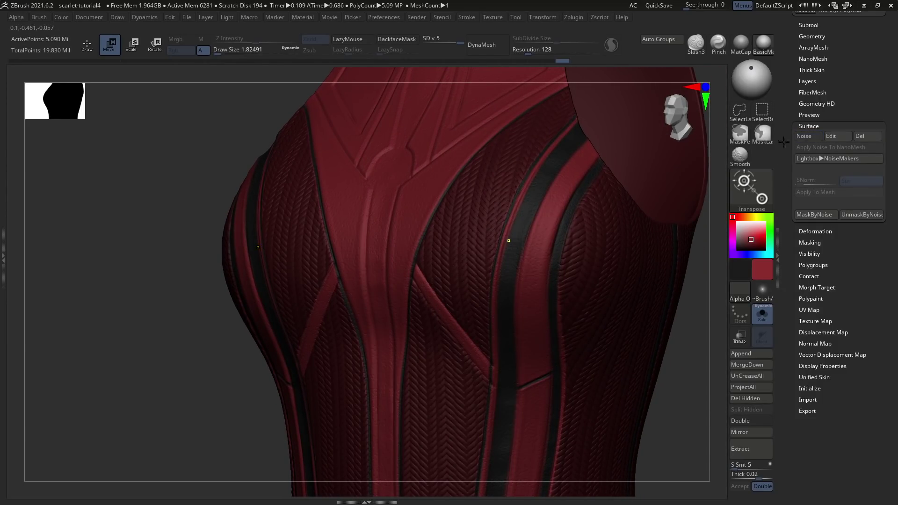
Reopen the surface noise for the plain panels, accept its settings and apply the noise to the mesh a second time.
left_click(835, 137)
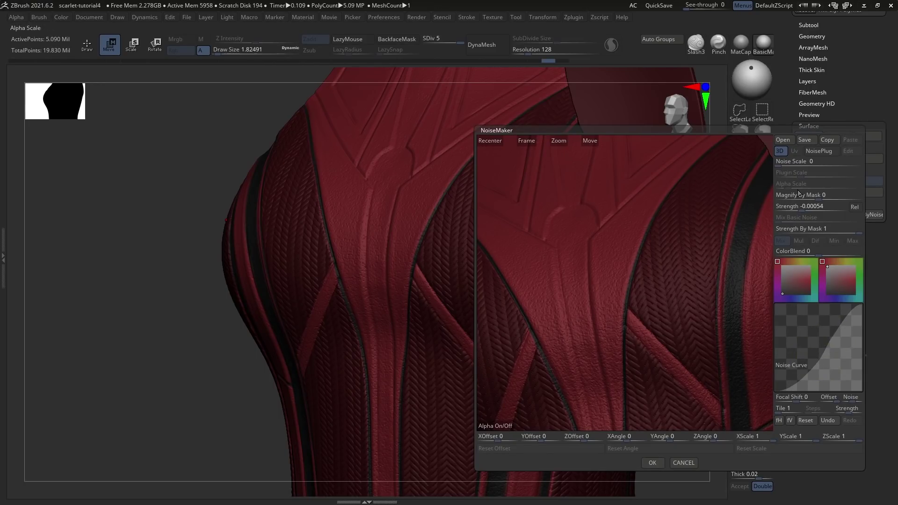
left_click(653, 463)
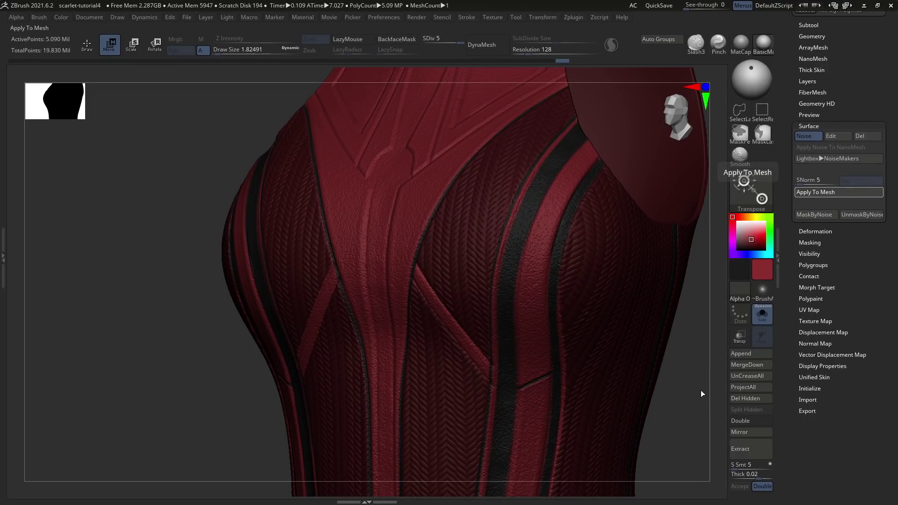
right_click_drag(654, 421, 495, 275)
mouse_move(513, 319)
right_mouse_down()
mouse_move(500, 329)
mouse_move(471, 224)
right_mouse_up()
Return to Draw mode, bring back the rest of the figure from Solo and show the Extract53 collar subtool.
key("q")
key("shift+s")
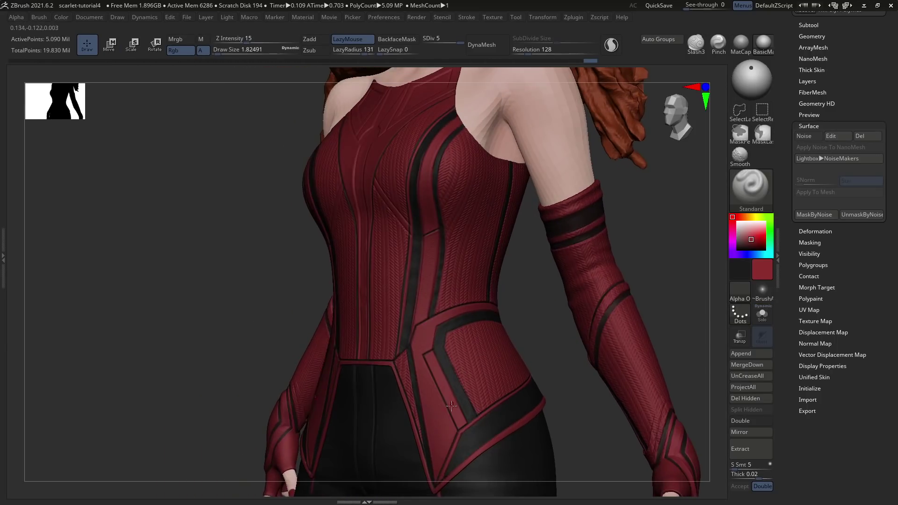
right_click_drag(450, 405, 464, 377, "ctrl")
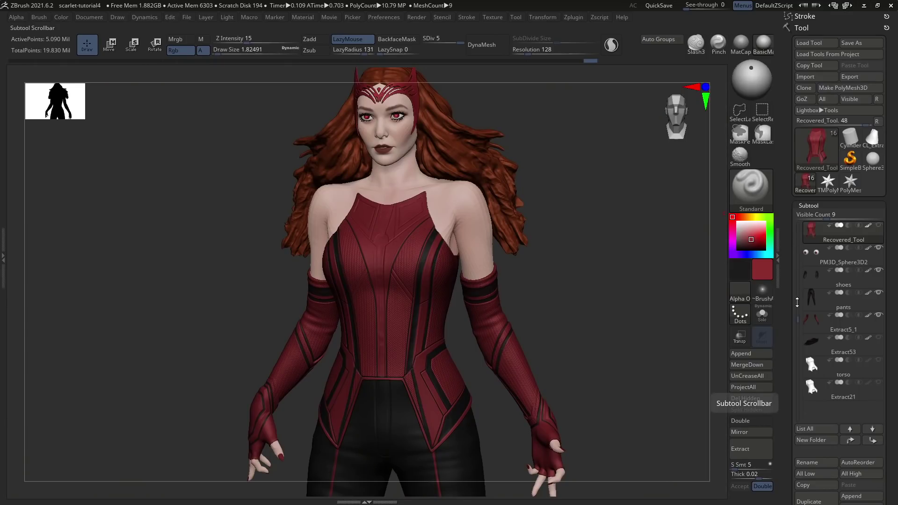
mouse_move(828, 345)
left_click(878, 337)
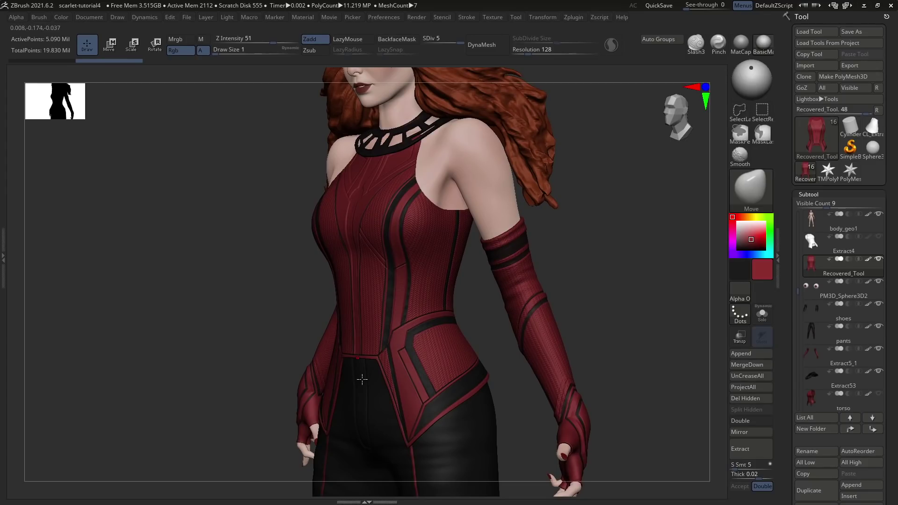
right_click_drag(366, 383, 404, 384)
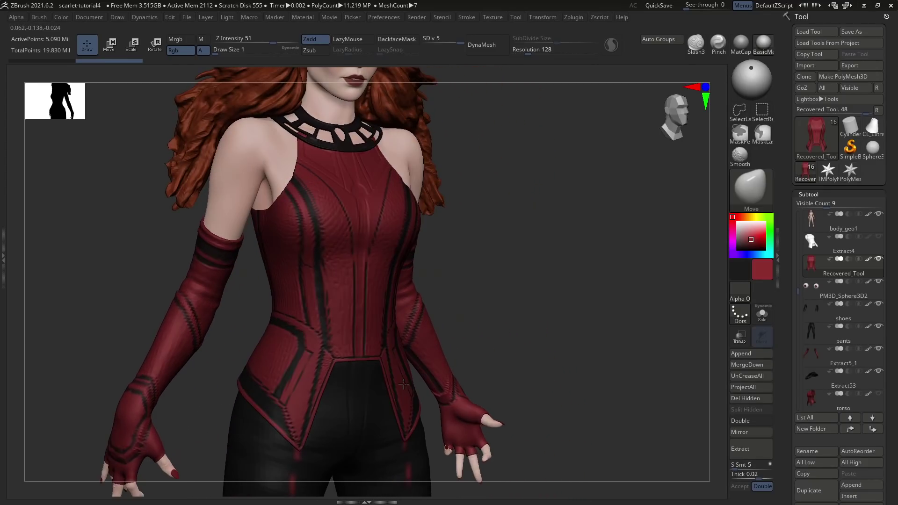